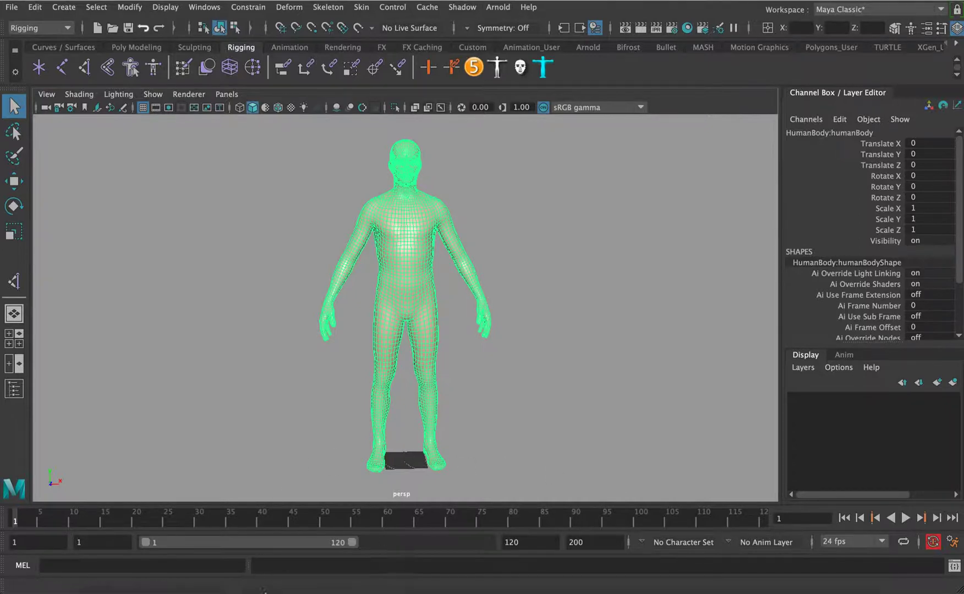
- Switch to the web browser, search for "advanced skeleton 5", view the Advanced Skeleton website, and return to Maya
click(126, 579)
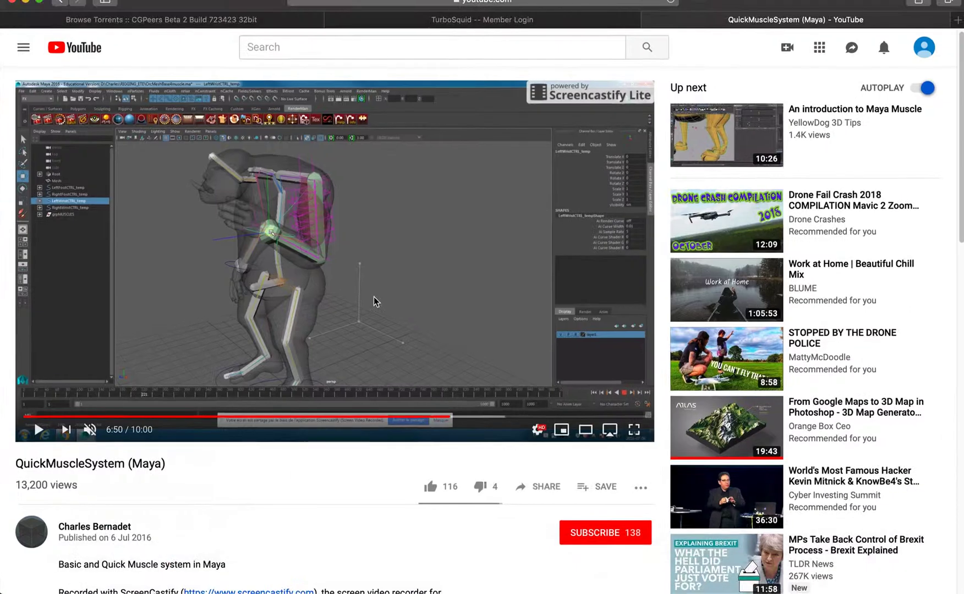
key(super+t)
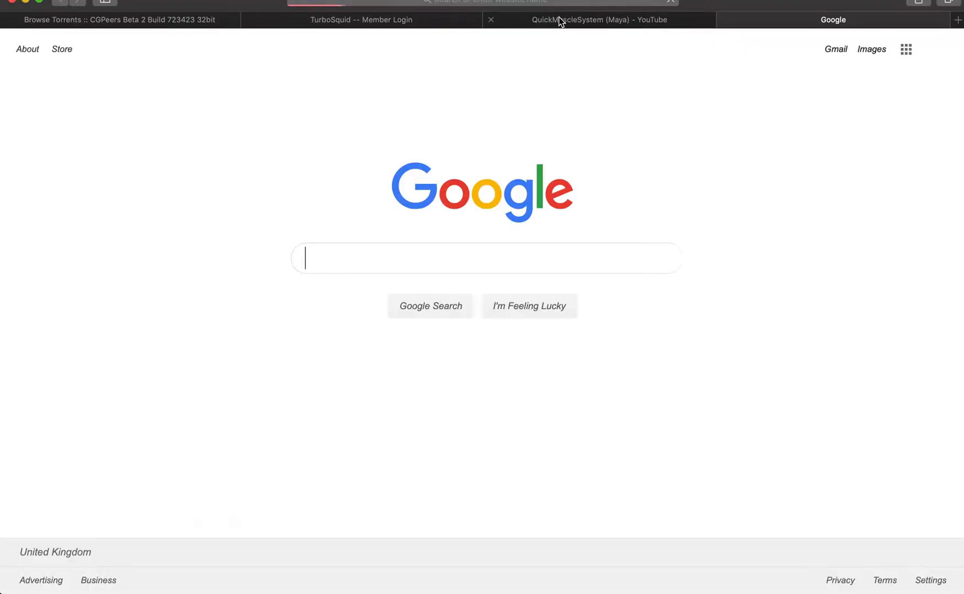
text(adva)
key(BackSpace)
text(v)
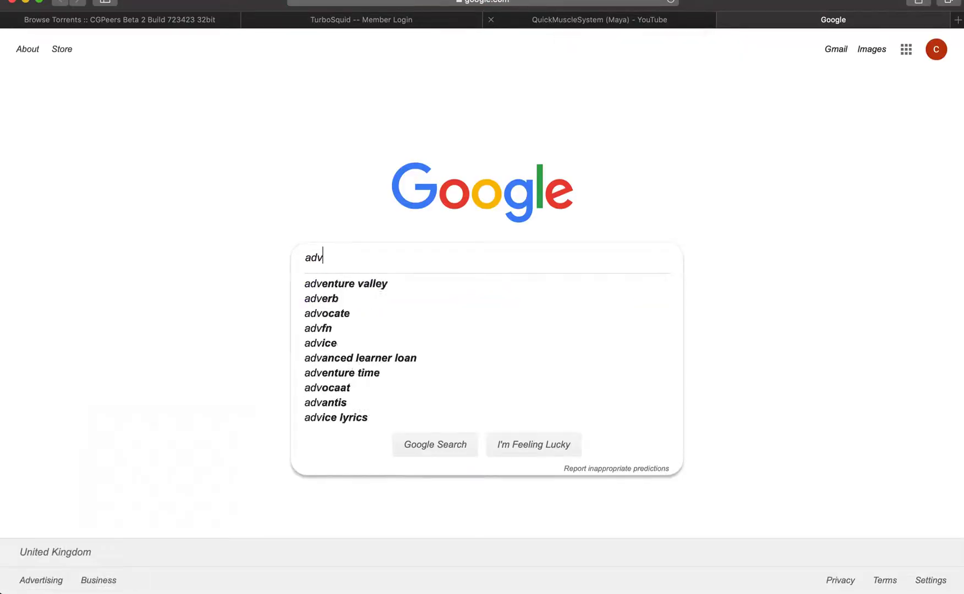
text(anced ske)
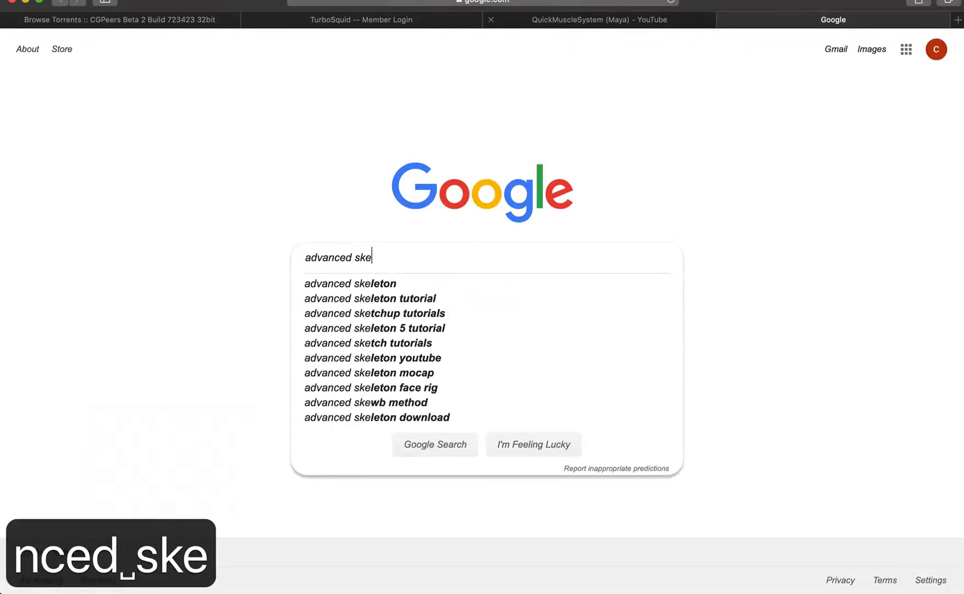
text(leton 5)
key(Return)
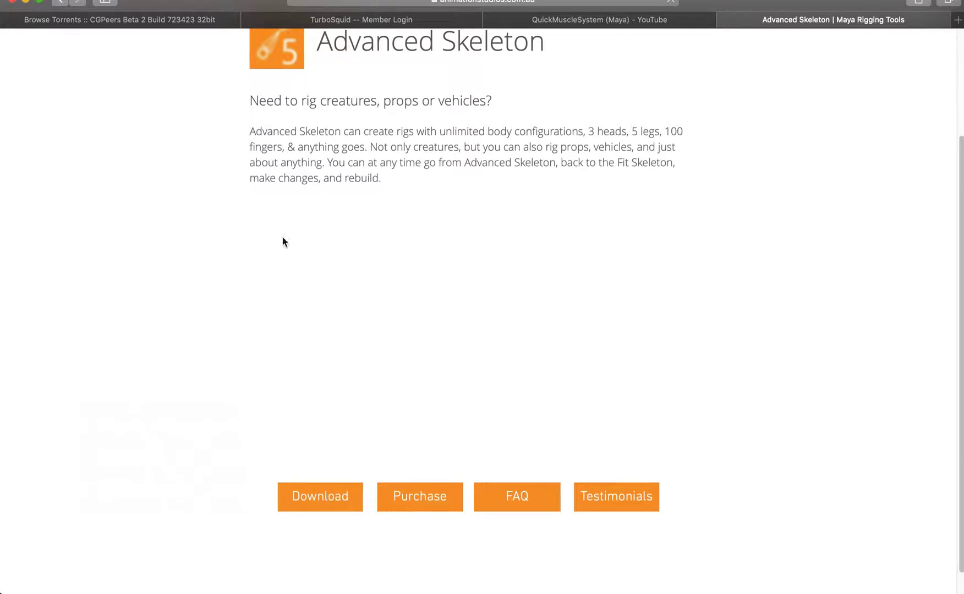
click(26, 4)
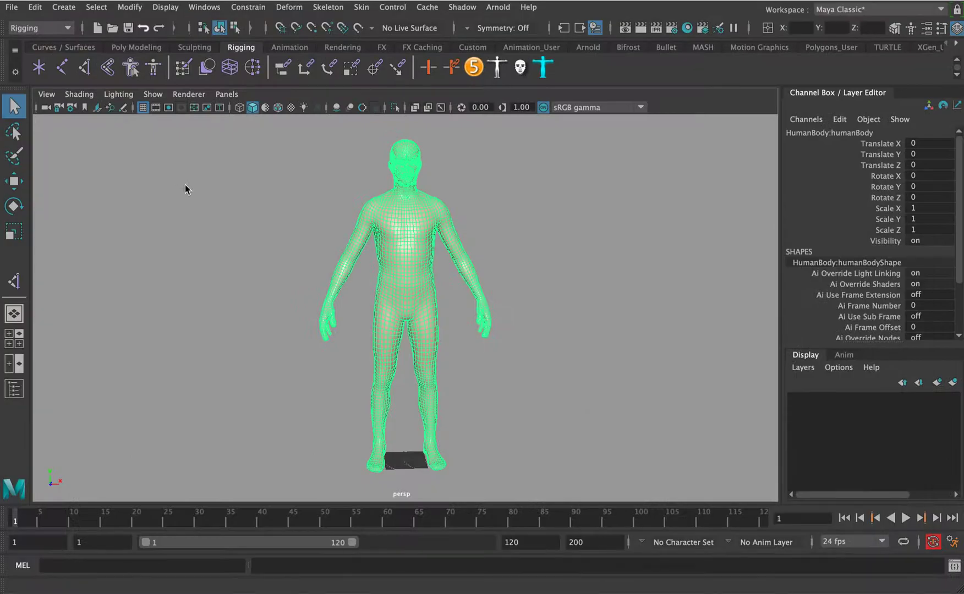
- Deselect the body, open the AdvancedSkeleton tool, and show its Pre section with the Body section collapsed
click(354, 208)
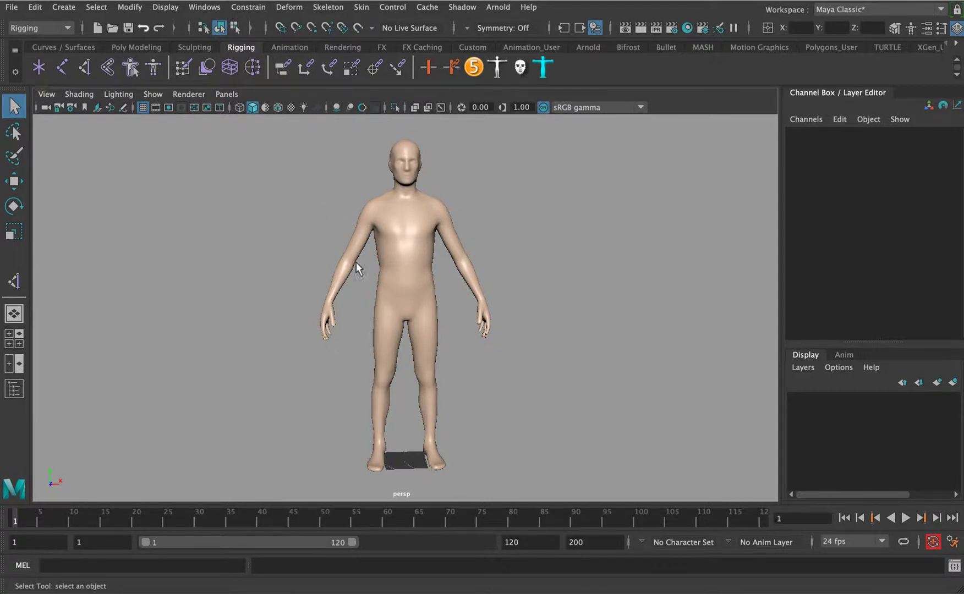
click(472, 66)
click(473, 68)
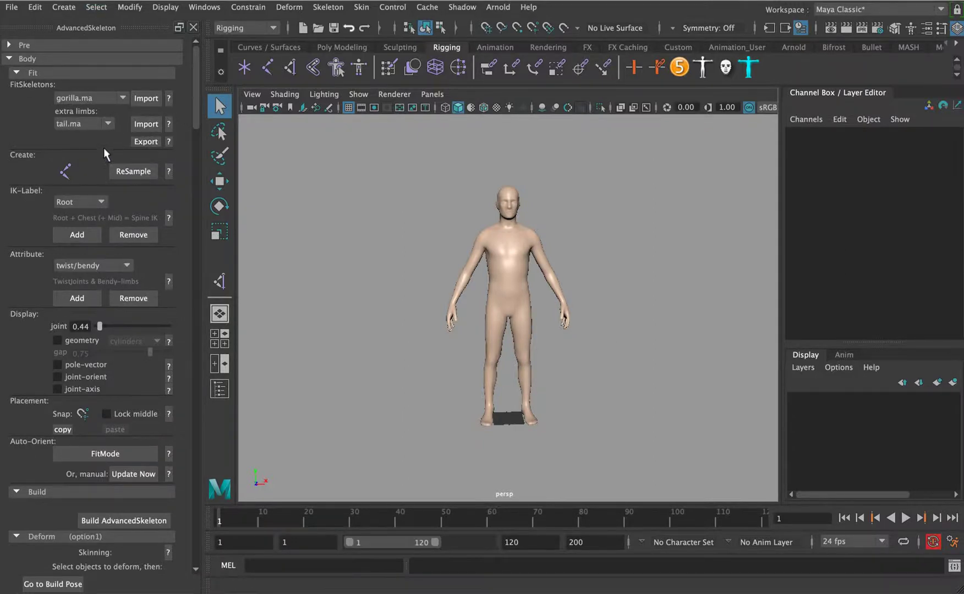
click(9, 58)
click(9, 44)
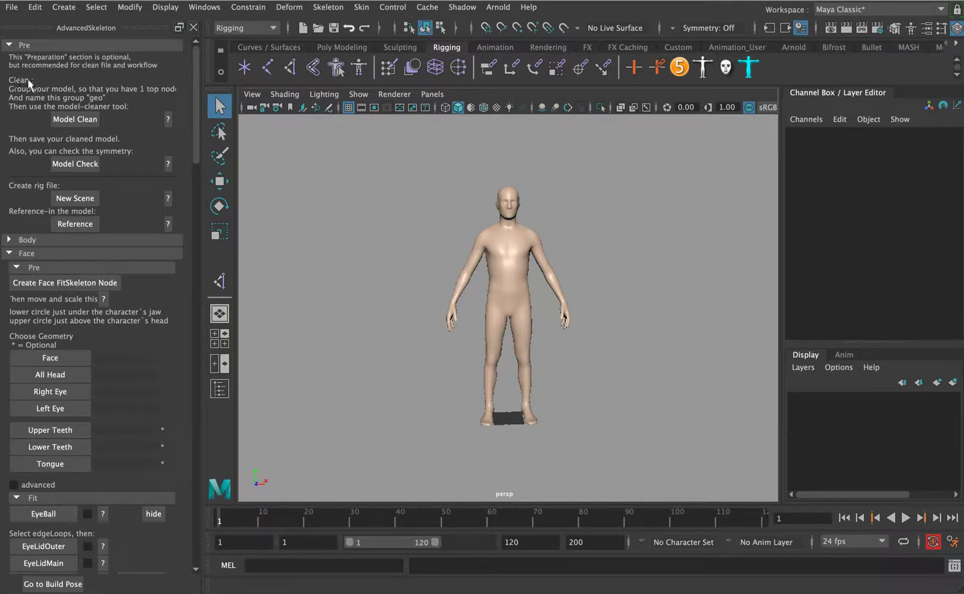
- Check the scene hierarchy in the Outliner and close it
click(204, 8)
click(236, 92)
click(222, 153)
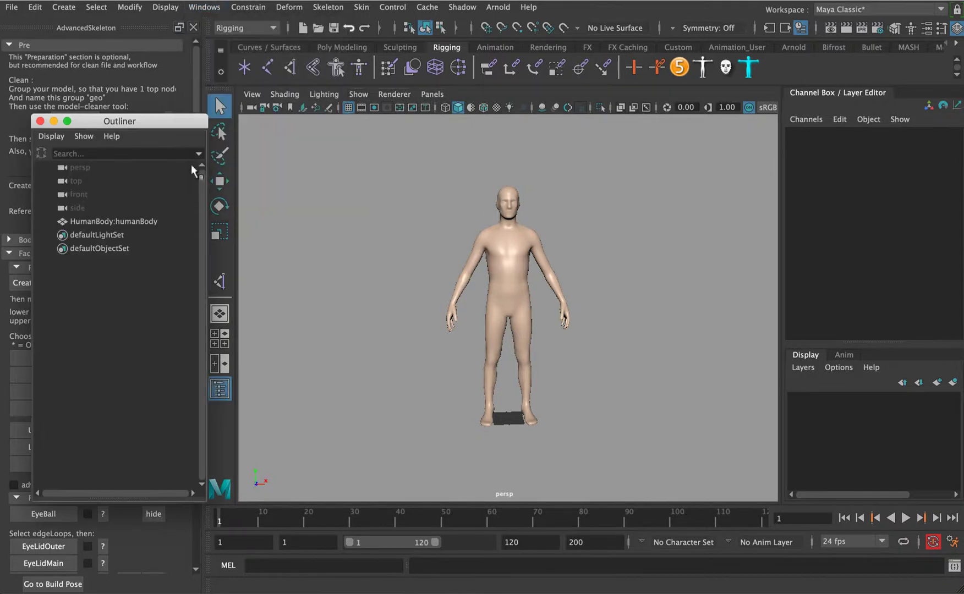
click(39, 121)
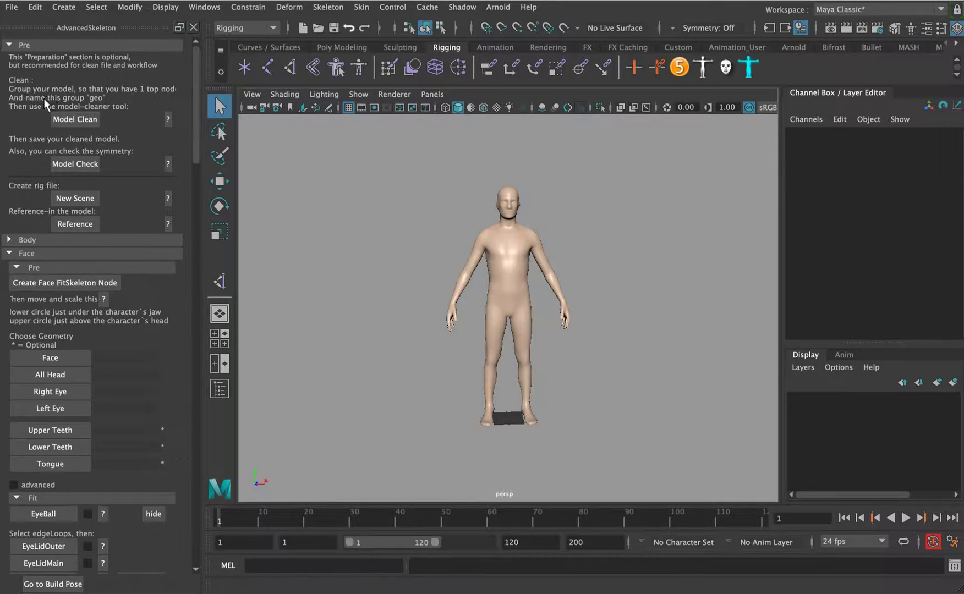
- Select the human body mesh and create a top-level group named geo with the Model Cleaner
click(83, 118)
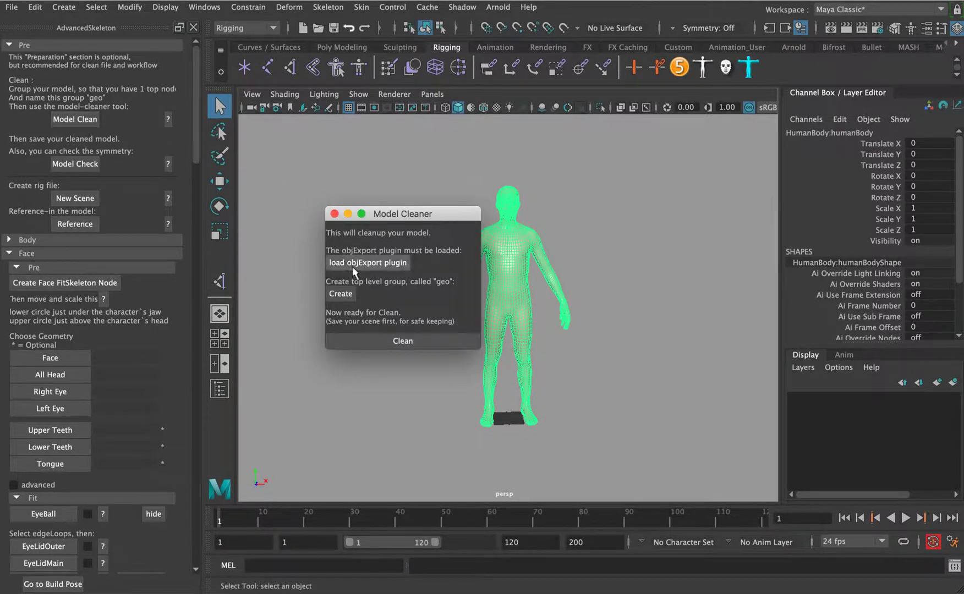
click(341, 294)
click(334, 214)
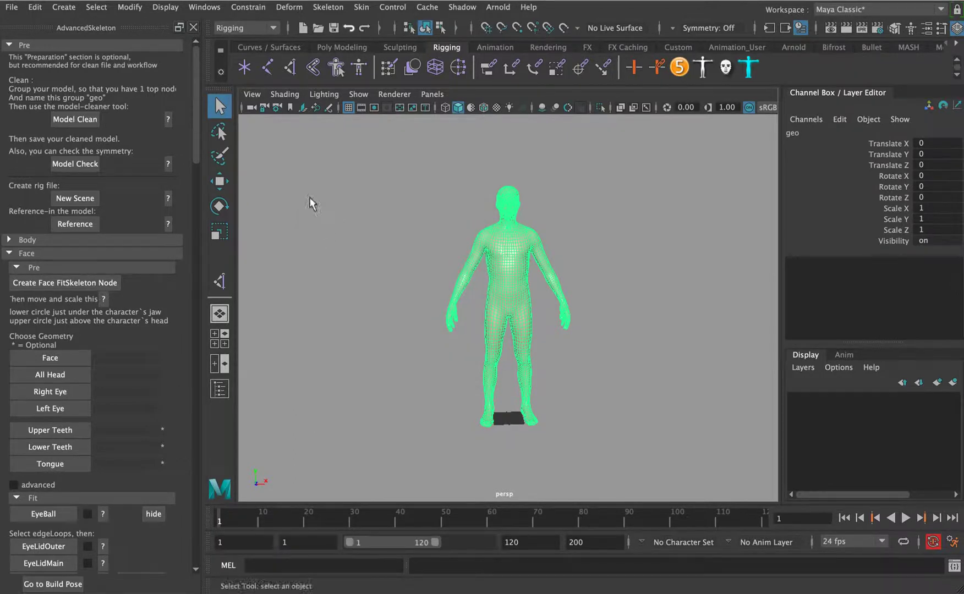
- Open the Outliner and place it beside the viewport over the layer editor
click(204, 6)
click(237, 152)
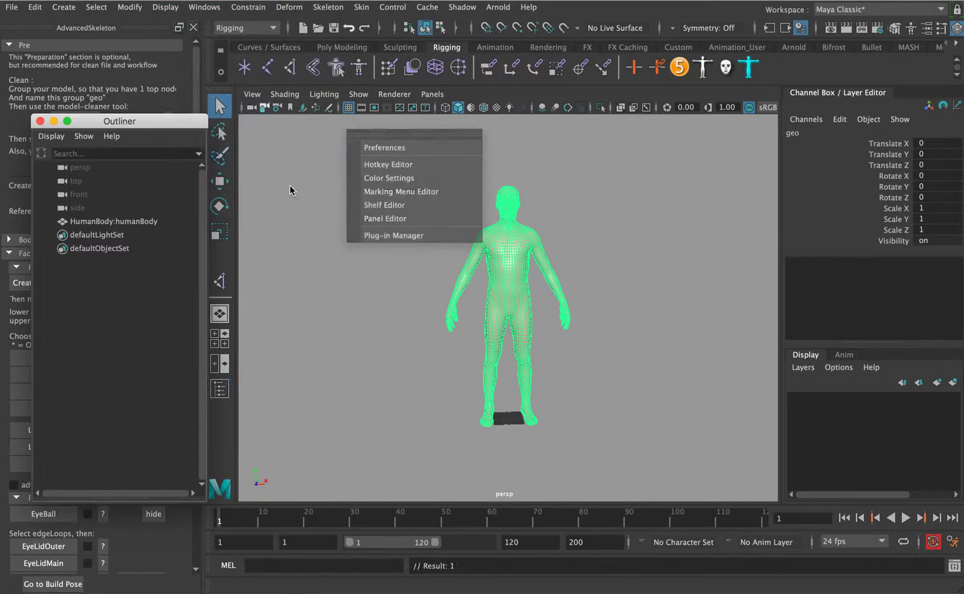
drag(163, 126, 907, 270)
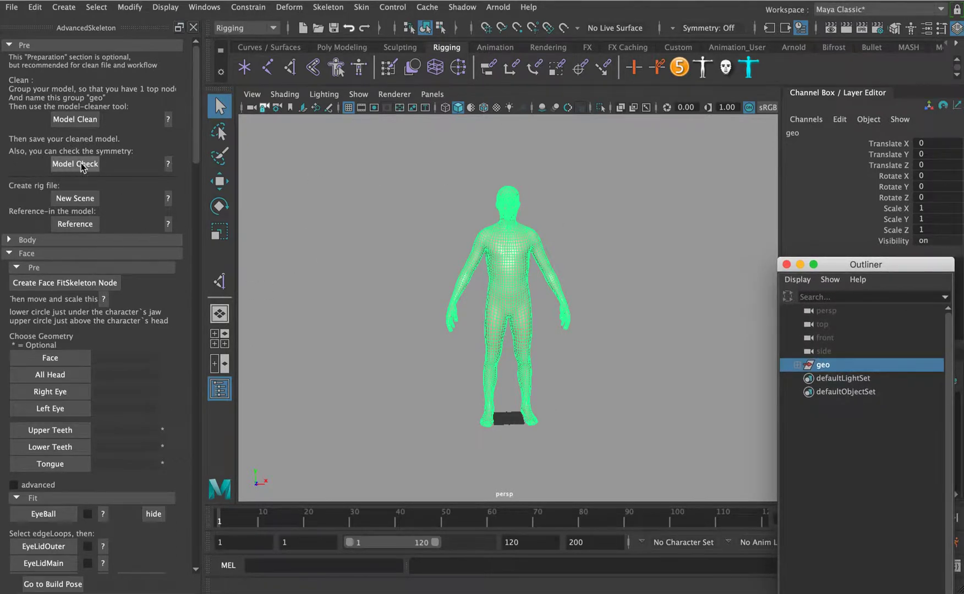
- Run the Model Checker on the geo group to check its transformation values and symmetry
click(75, 164)
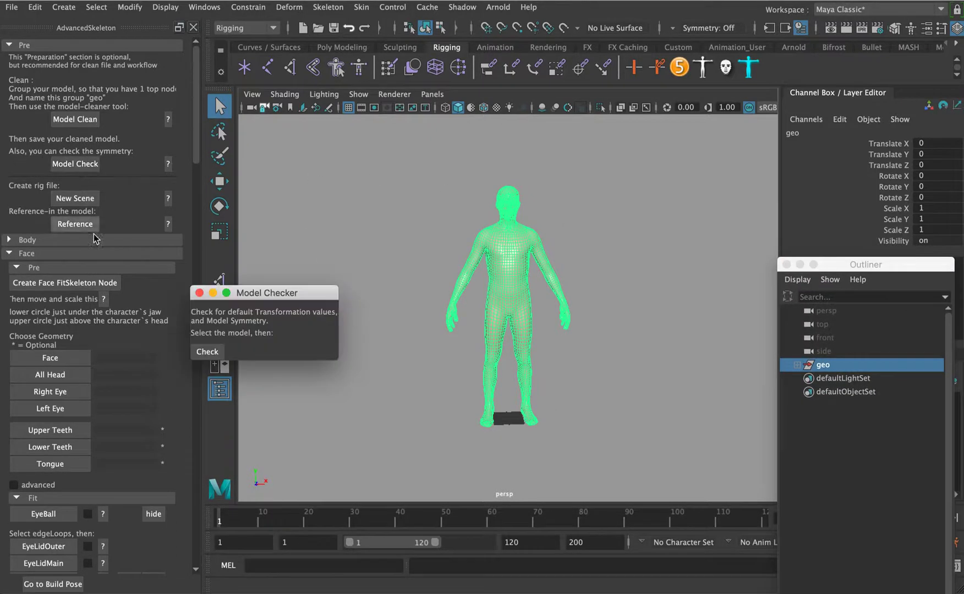
click(207, 352)
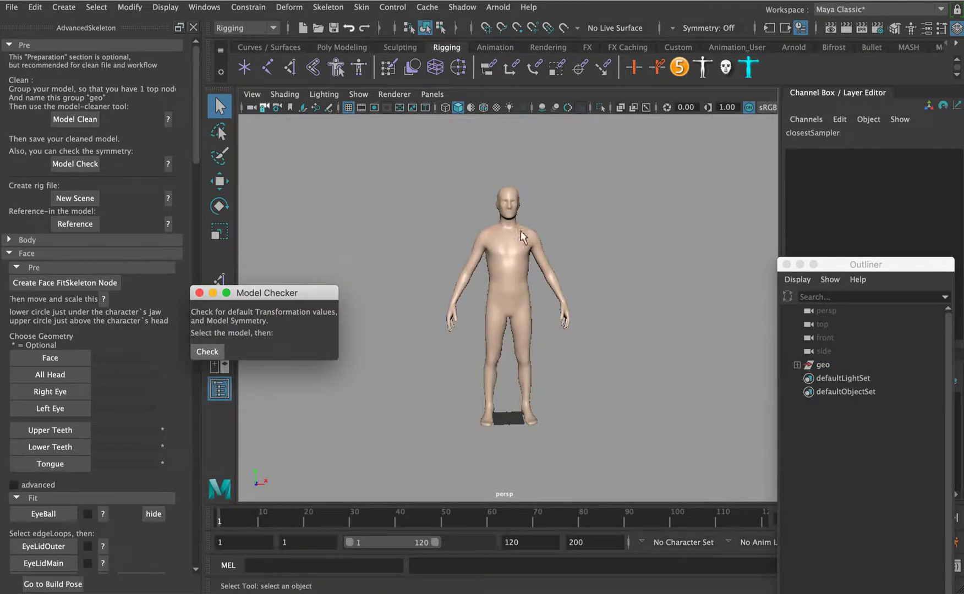
click(199, 293)
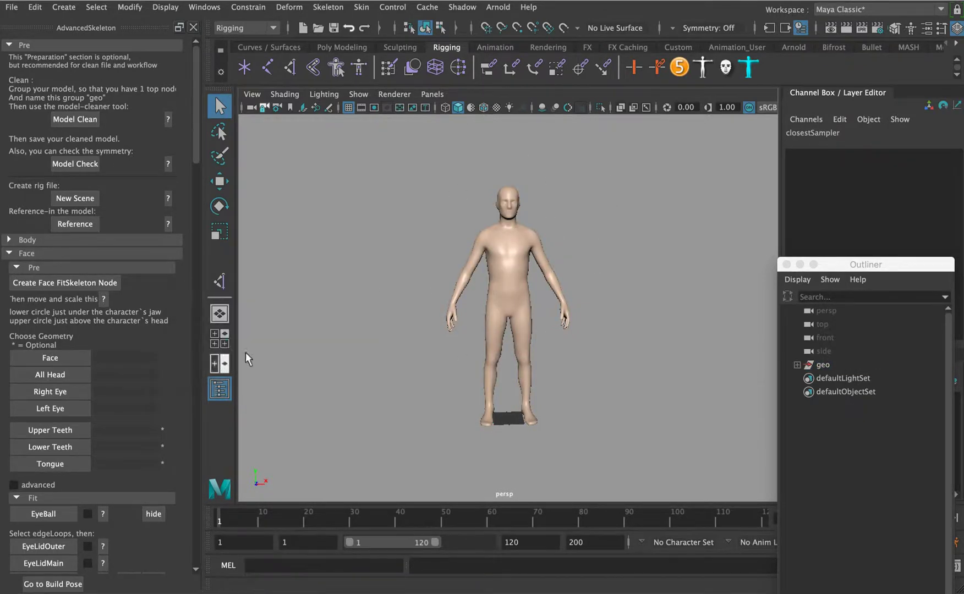
- Create a new rig scene with AdvancedSkeleton, saving the current model scene as cleanCharacter in Maya ASCII format
click(77, 199)
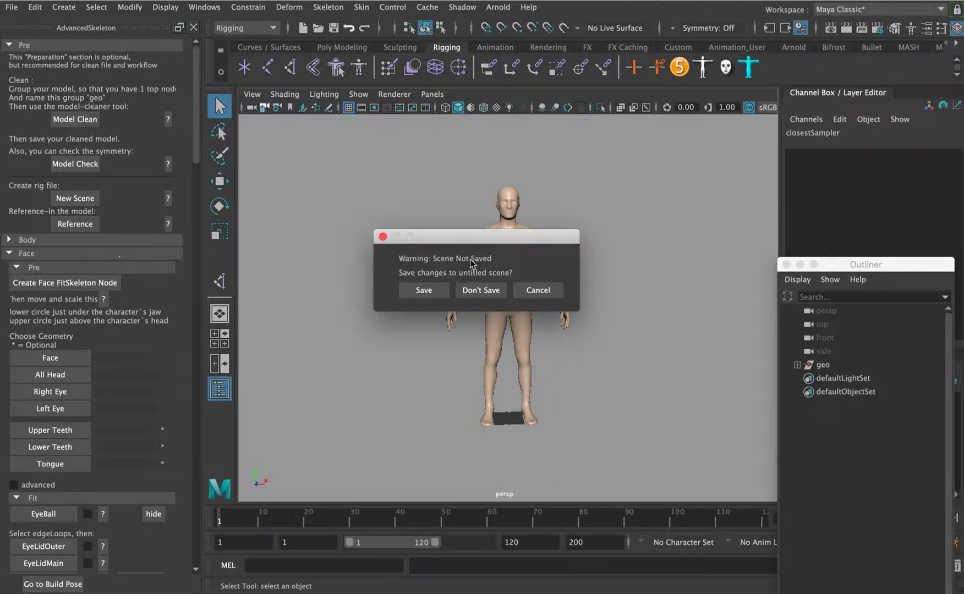
click(424, 292)
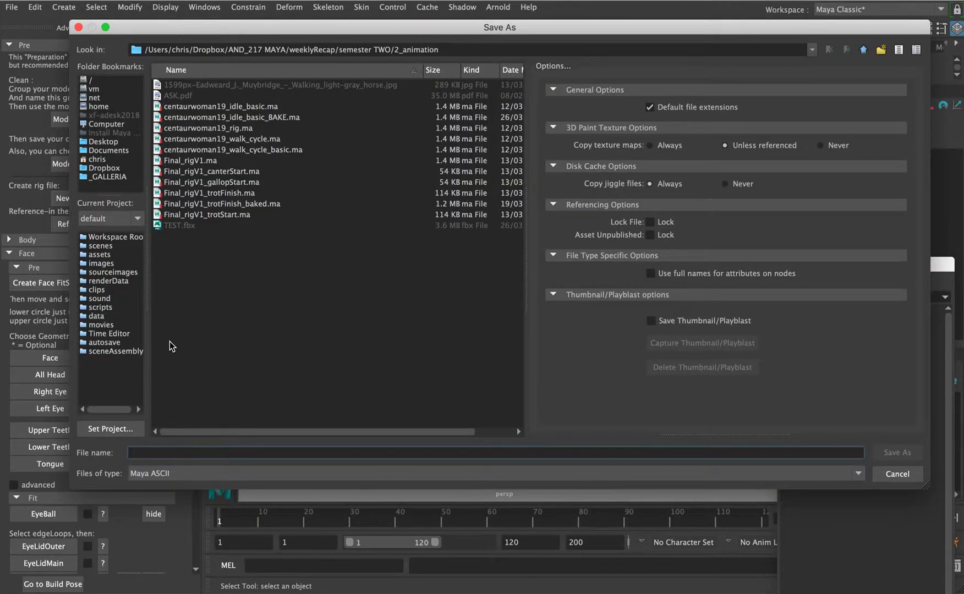
text(cleanCh)
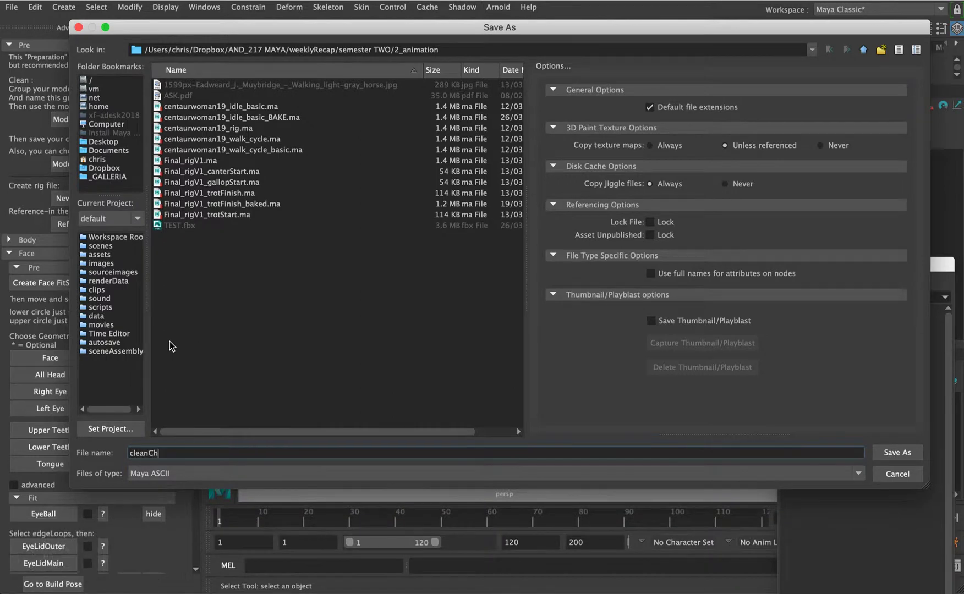
text(aracter)
key(Return)
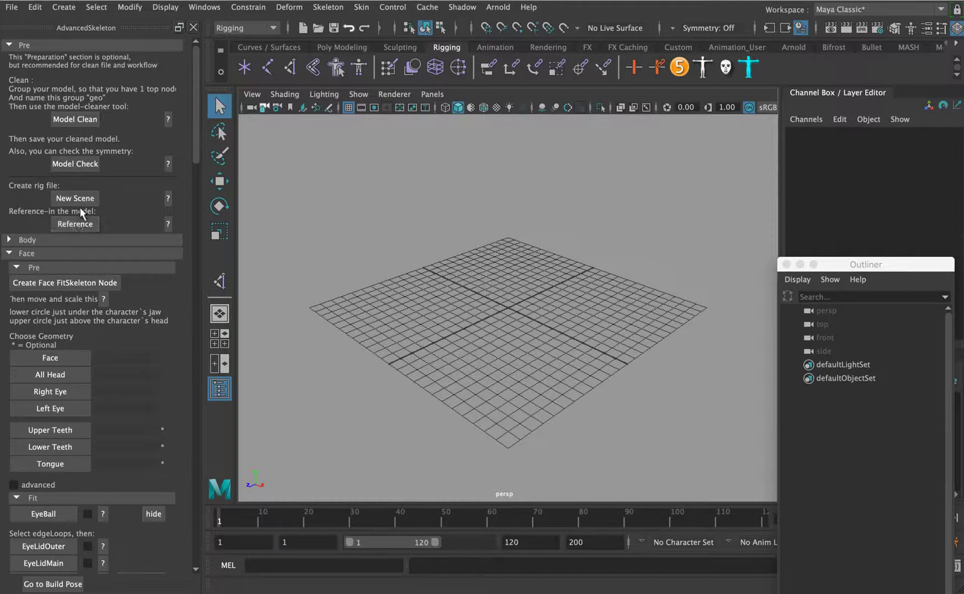
- Reference the cleanCharacter.ma model into the new rig scene
click(80, 228)
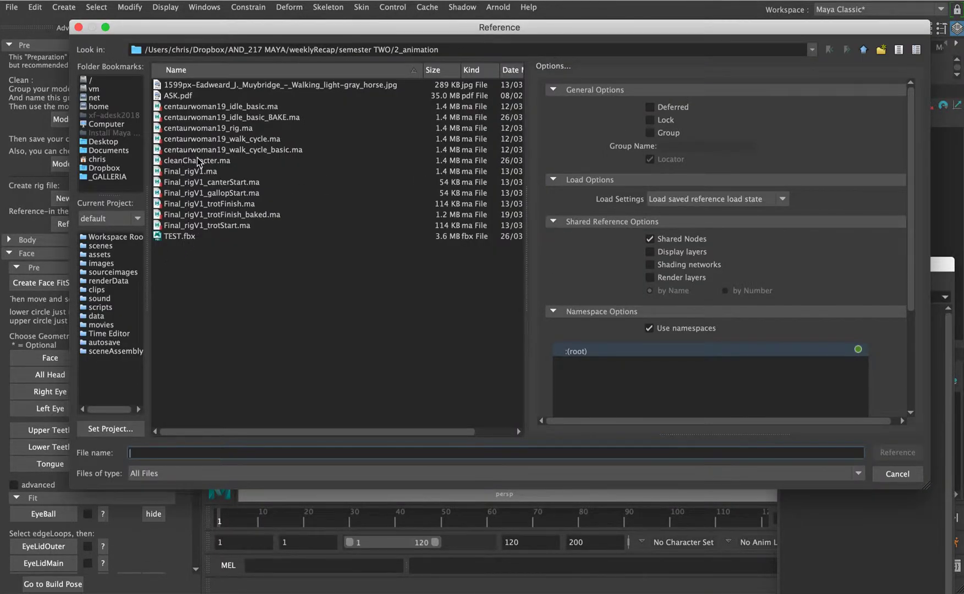
click(181, 159)
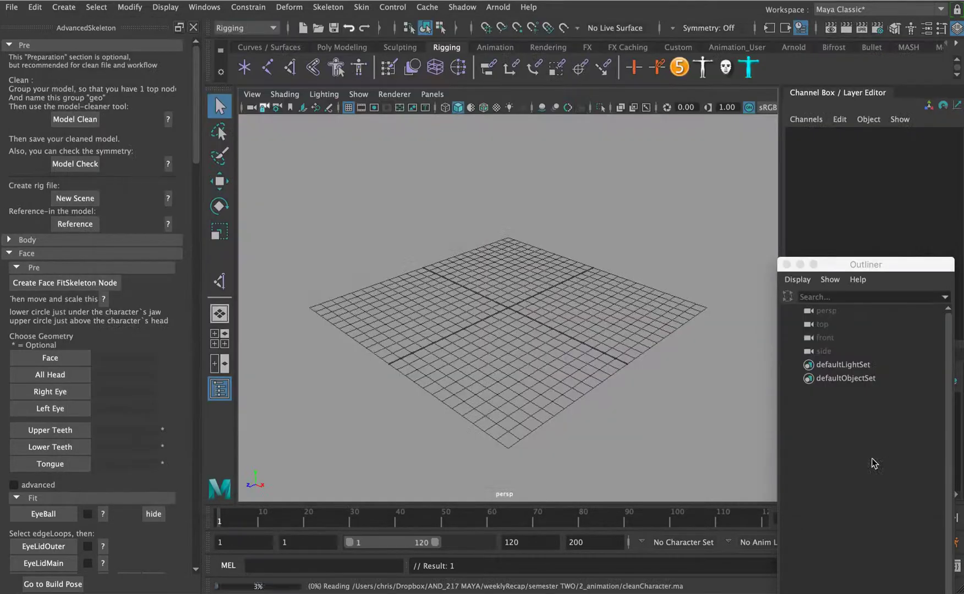
click(891, 454)
- Collapse the Face and Pre sections, expand Body, and import the biped.ma FitSkeleton
alt+right_drag(547, 226, 430, 195)
alt+middle_drag(430, 196, 440, 302)
alt+right_drag(478, 201, 407, 193)
alt+middle_drag(466, 176, 475, 289)
alt+drag(476, 294, 555, 183)
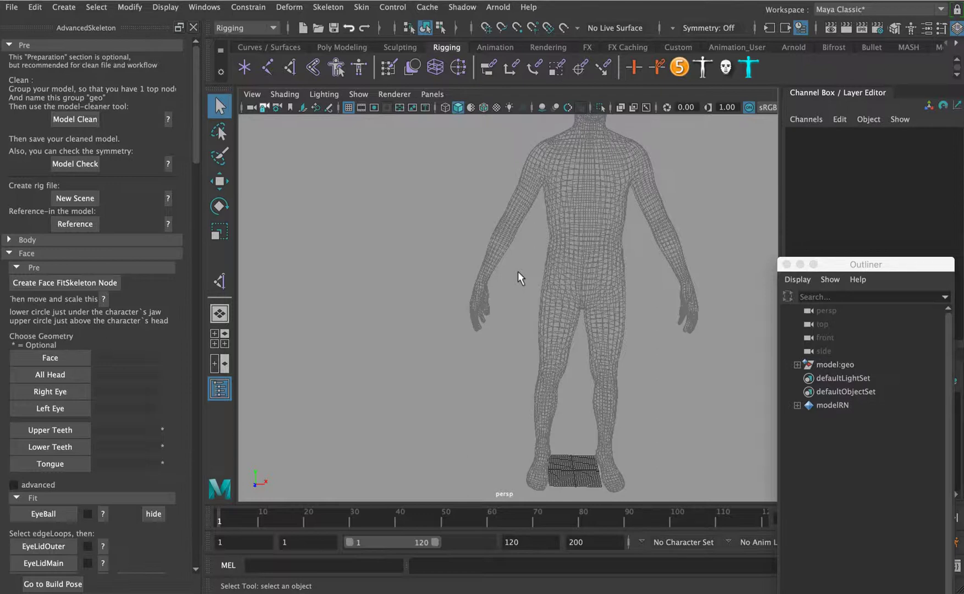
key(w)
click(12, 253)
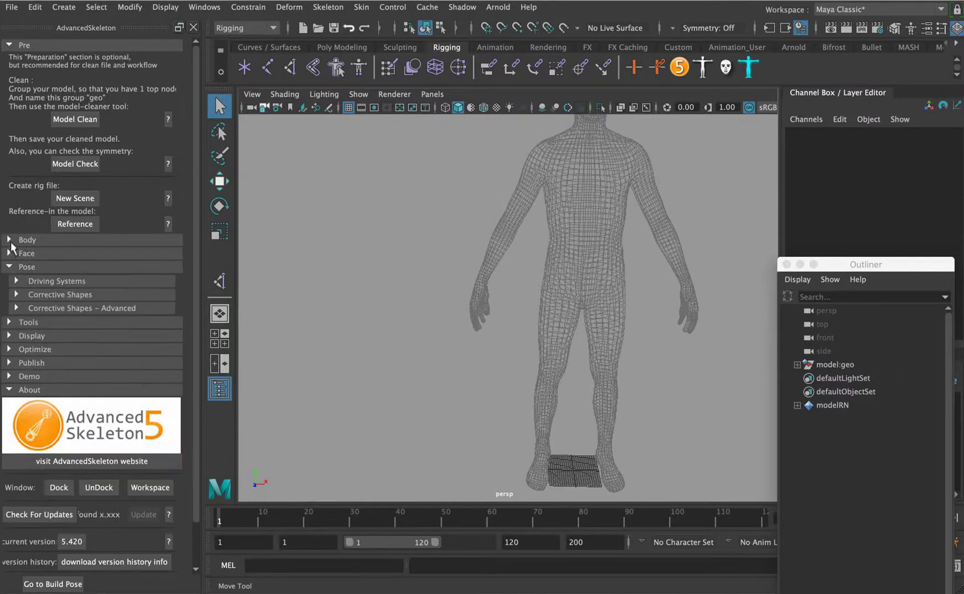
click(9, 239)
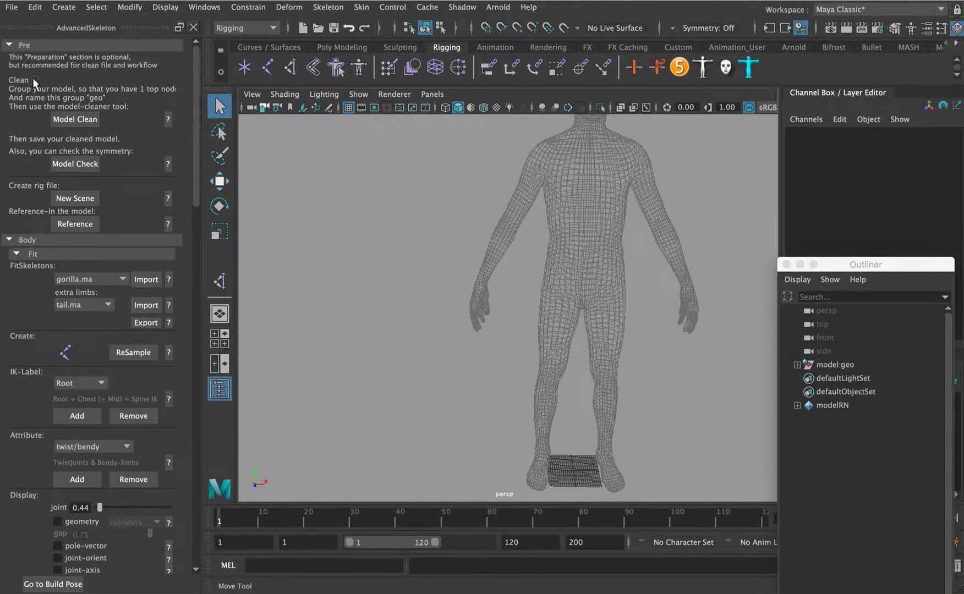
click(9, 45)
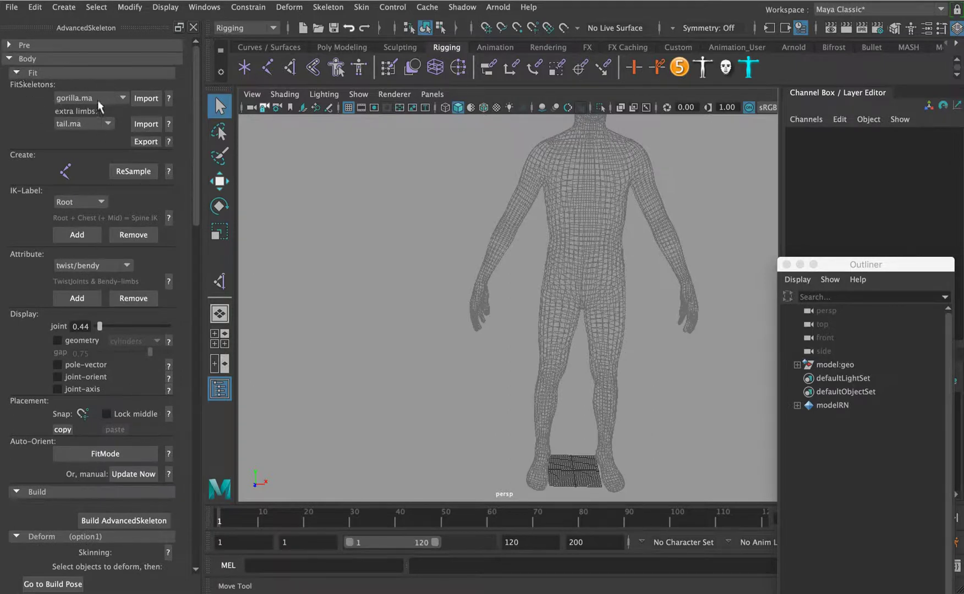
click(121, 100)
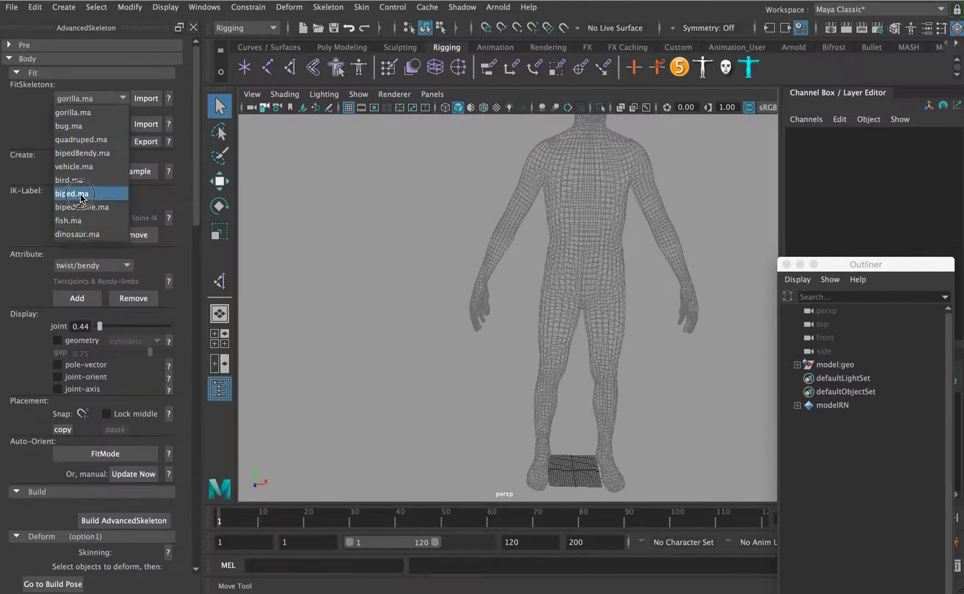
click(81, 195)
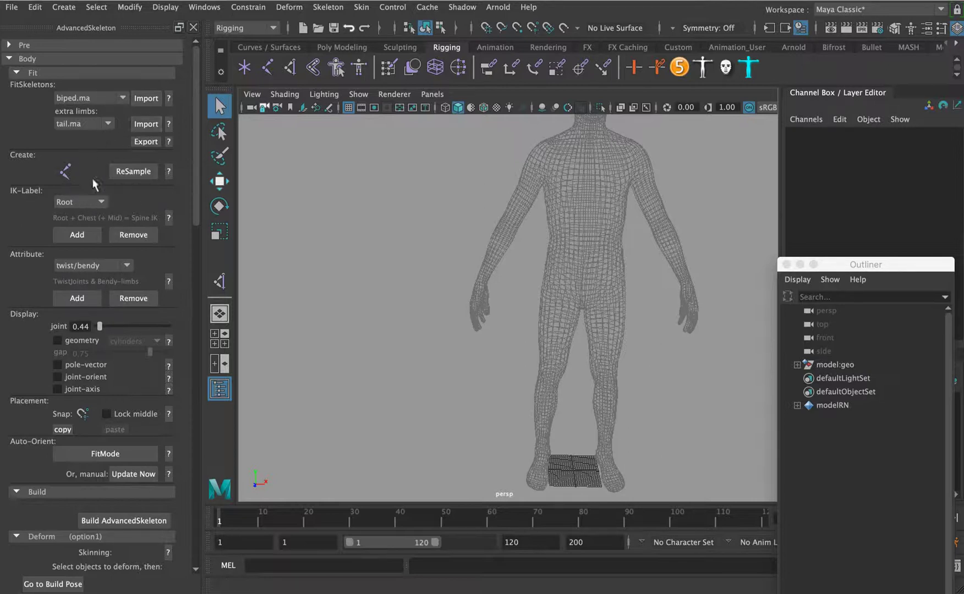
click(144, 97)
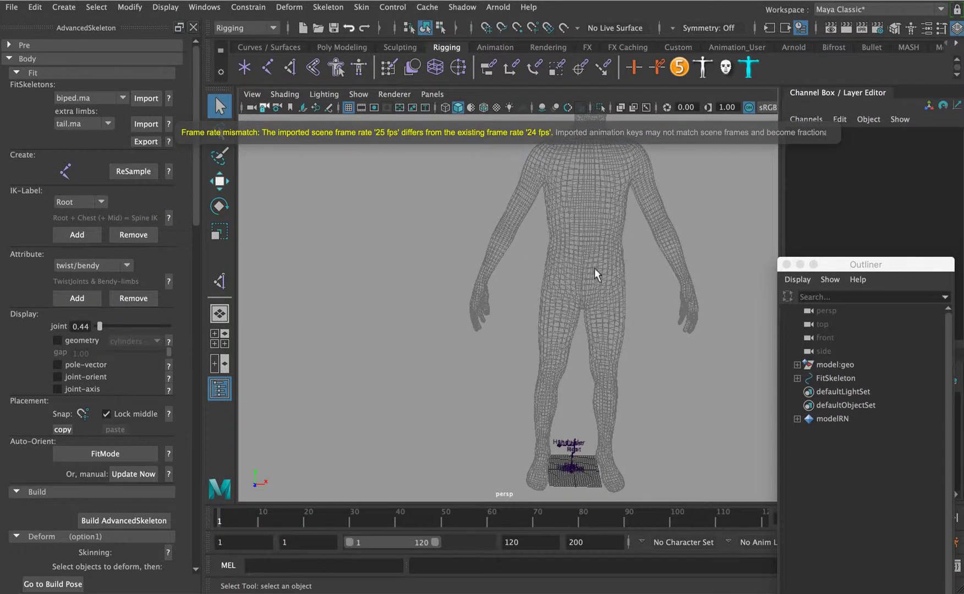
- Scale the FitSkeleton uniformly to about 11.692 to approximate the height of the body mesh
alt+middle_drag(566, 297, 529, 228)
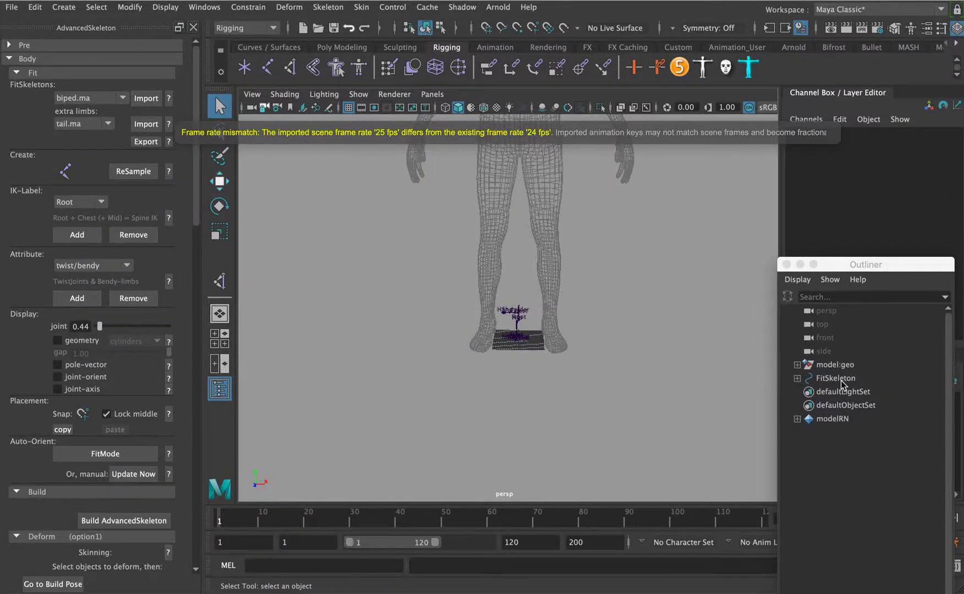
click(833, 377)
key(r)
drag(521, 345, 767, 250)
alt+middle_drag(563, 212, 561, 312)
drag(518, 434, 727, 315)
- Reduce the joint display scale to 0.08 so the skeleton's joints are drawn smaller
alt+middle_drag(542, 175, 536, 349)
alt+right_drag(520, 288, 564, 215)
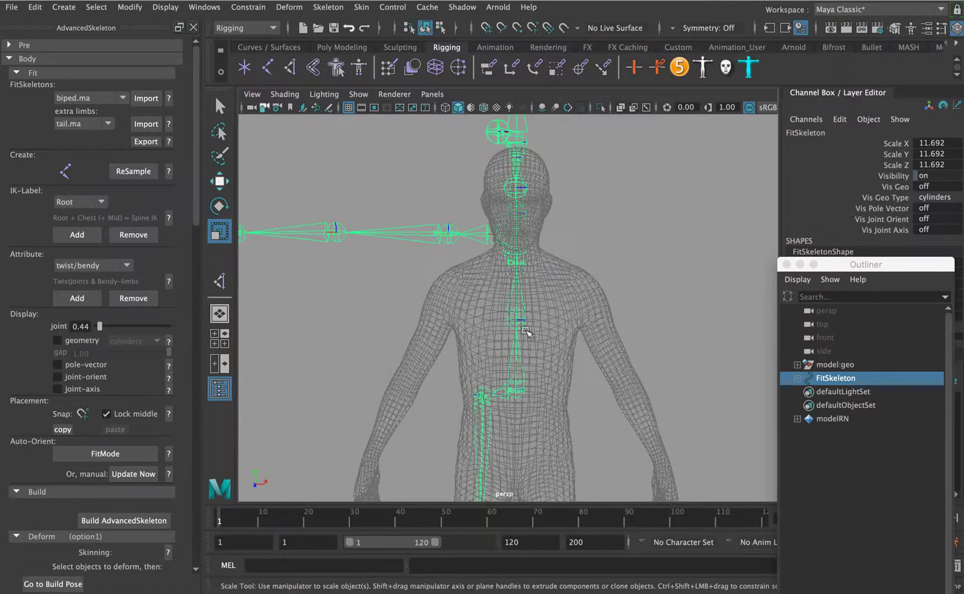
click(165, 7)
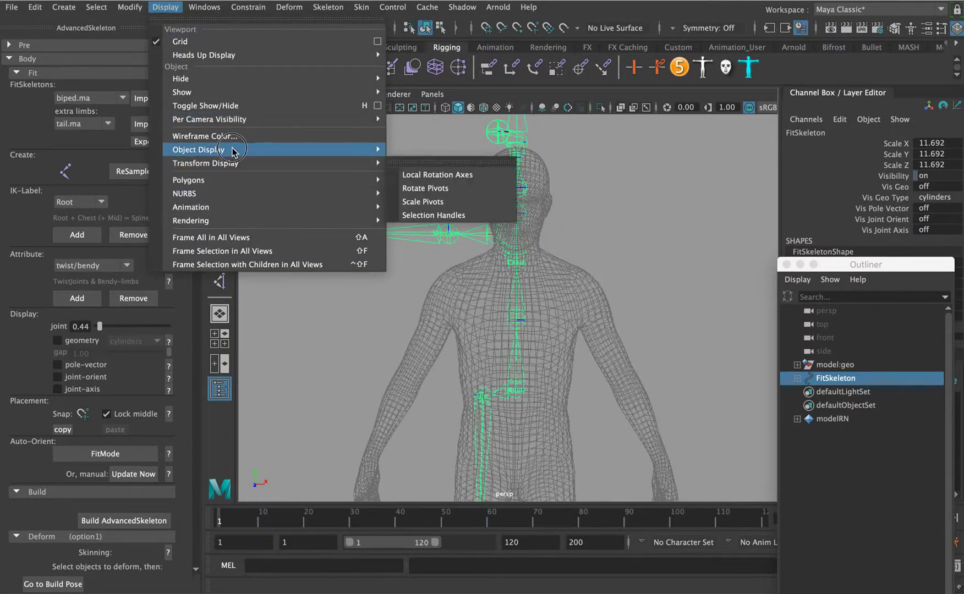
mouse_move(374, 193)
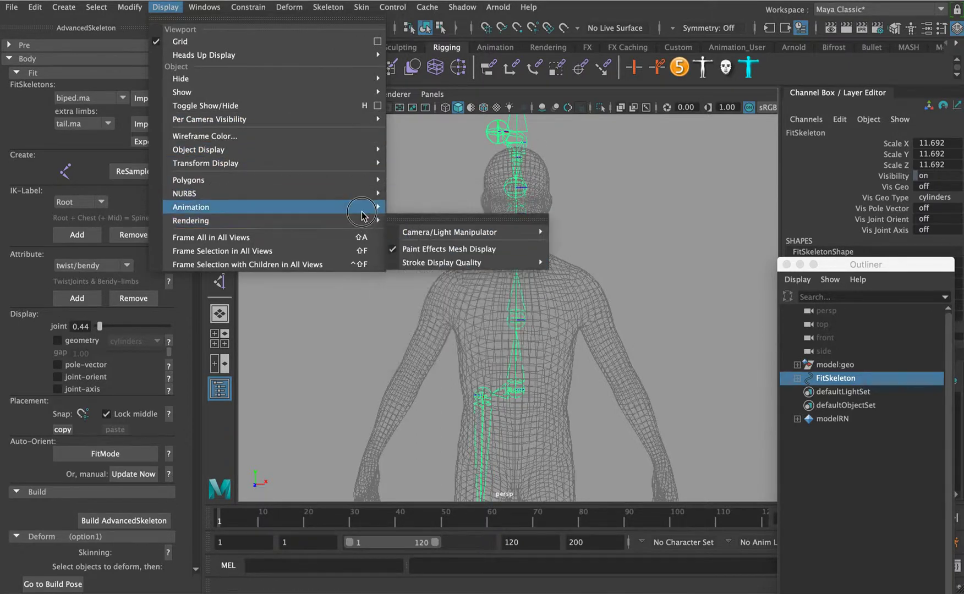
click(427, 250)
drag(523, 279, 516, 275)
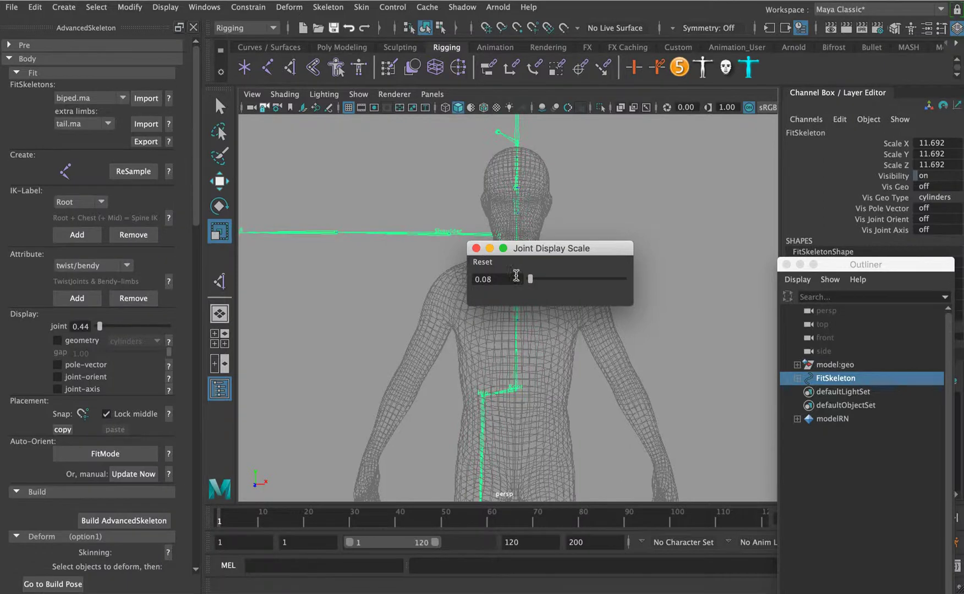
click(475, 248)
- Scale the FitSkeleton uniformly down to about 9.468 so its root and hip sit at the body mesh's pelvis
alt+middle_drag(491, 298, 461, 226)
click(829, 369)
click(832, 378)
alt+middle_drag(532, 361, 550, 227)
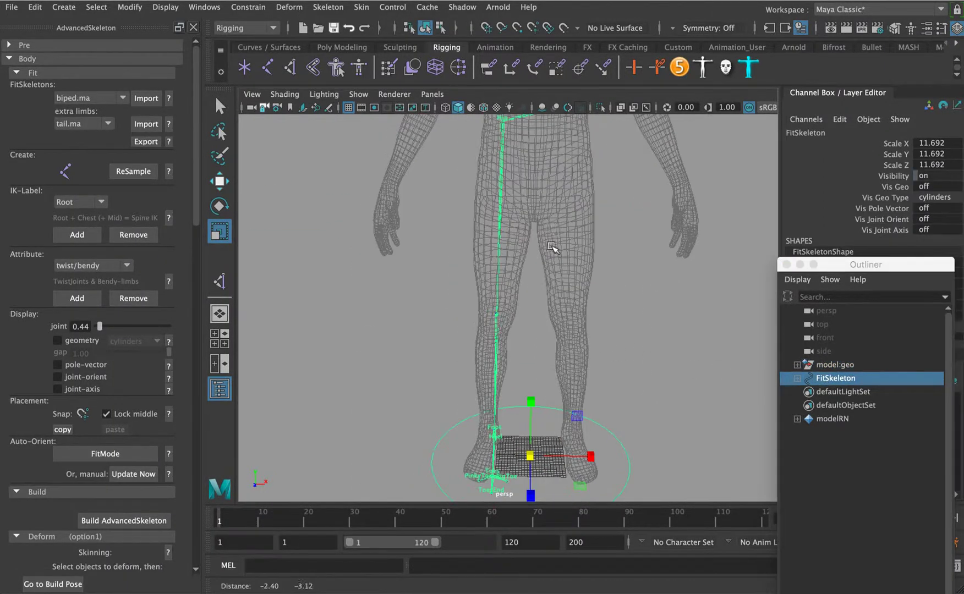
drag(527, 348, 475, 301)
alt+middle_drag(545, 259, 550, 372)
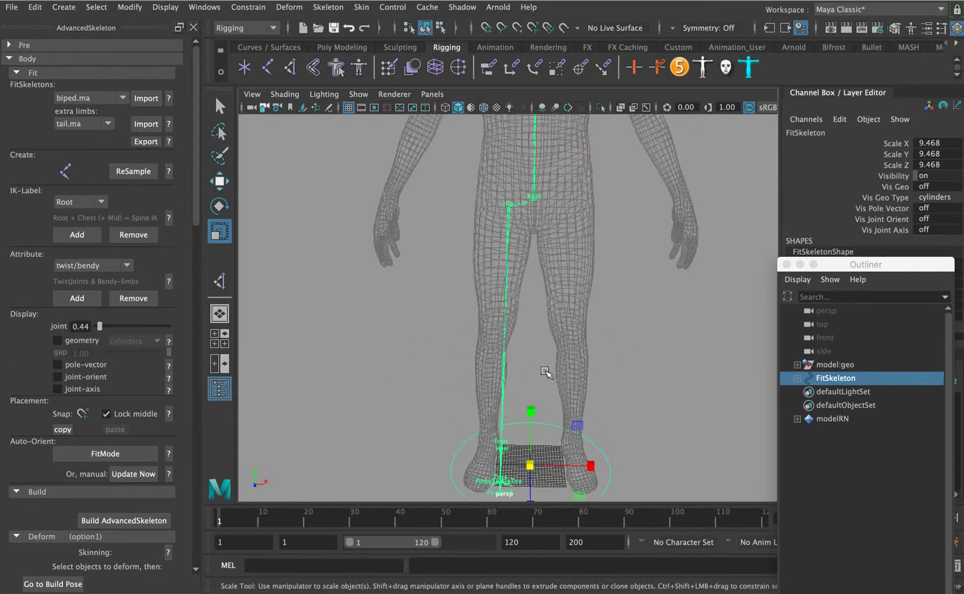
- Select the Neck joint for moving and set the Move tool's axis orientation to World
alt+right_drag(507, 349, 415, 303)
alt+middle_drag(488, 255, 471, 338)
alt+right_drag(484, 310, 615, 243)
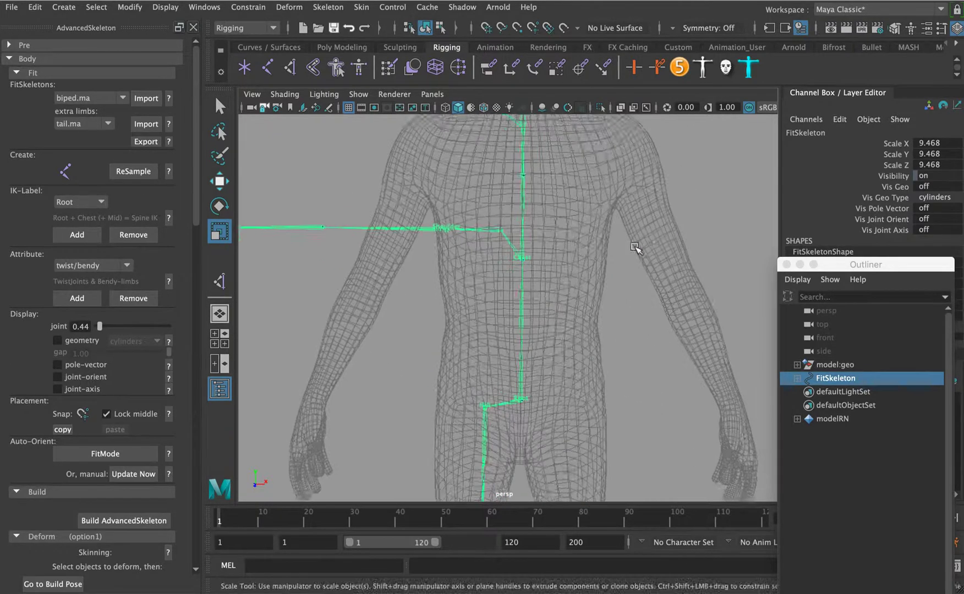
alt+middle_drag(529, 175, 527, 286)
alt+drag(527, 286, 564, 275)
alt+middle_drag(526, 245, 521, 280)
alt+right_drag(523, 283, 571, 299)
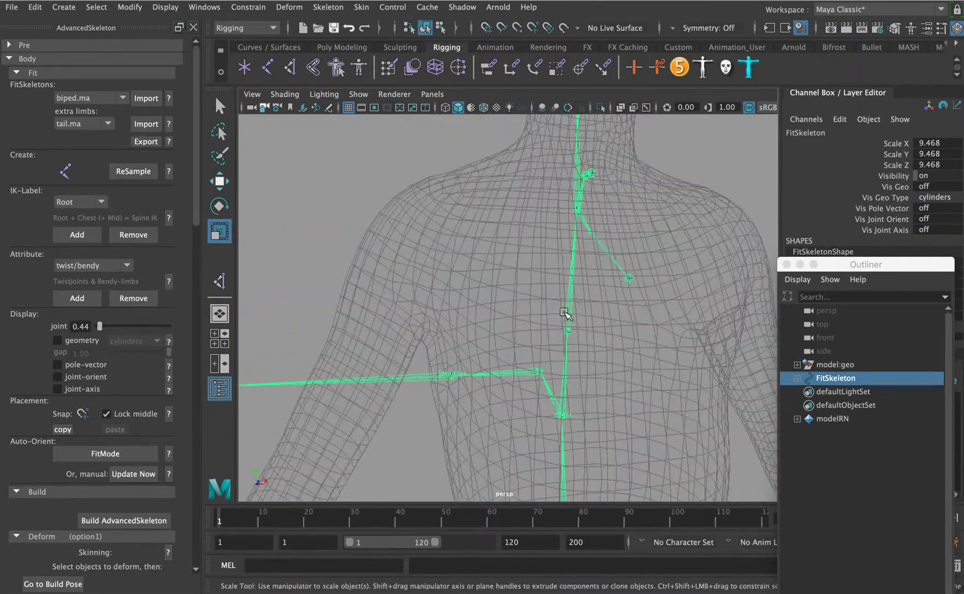
click(568, 330)
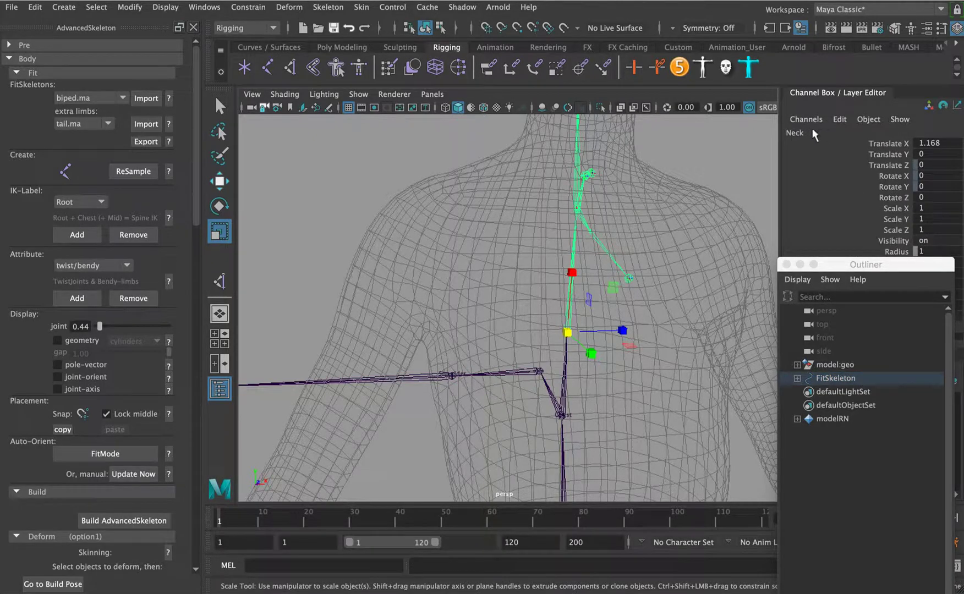
key(w)
alt+drag(559, 275, 645, 268)
click(942, 27)
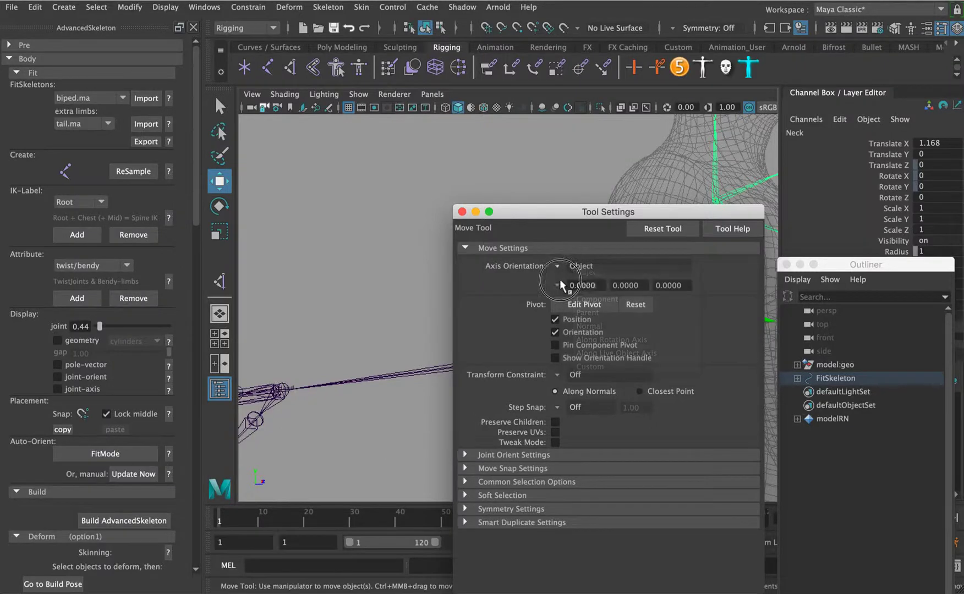
click(572, 266)
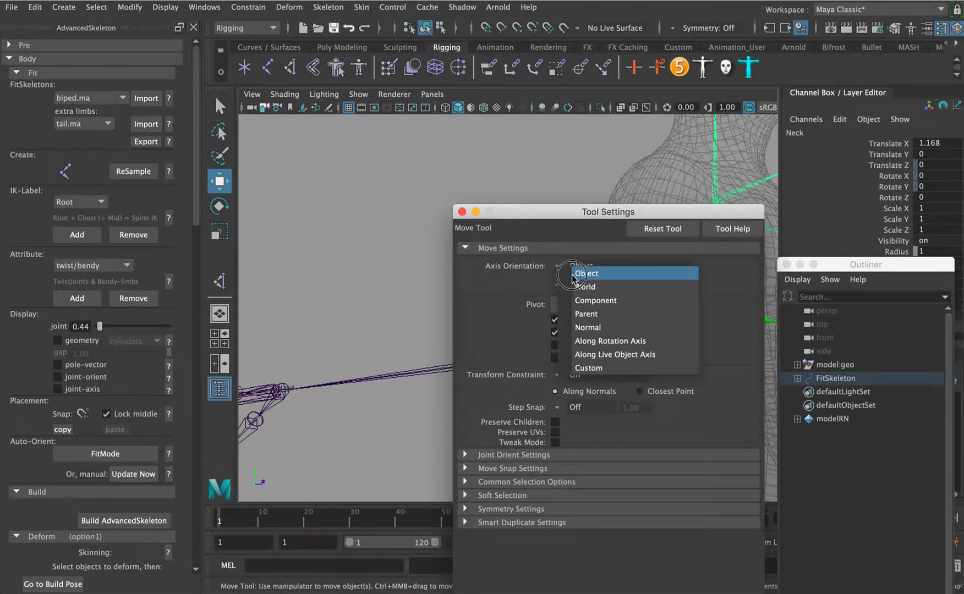
click(464, 212)
- Move the Neck joint up and back to the base of the mesh's neck, at about Translate X 3.09 and Y -0.36
alt+drag(617, 211, 616, 242)
alt+middle_drag(600, 231, 486, 261)
drag(542, 259, 548, 159)
alt+middle_drag(551, 157, 547, 270)
drag(530, 315, 522, 286)
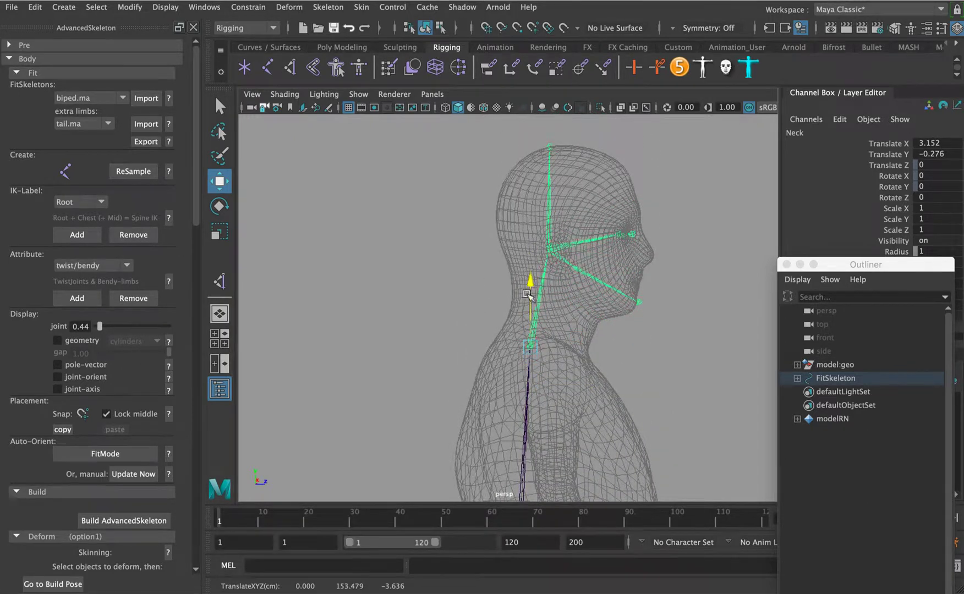
drag(597, 347, 592, 348)
click(607, 291)
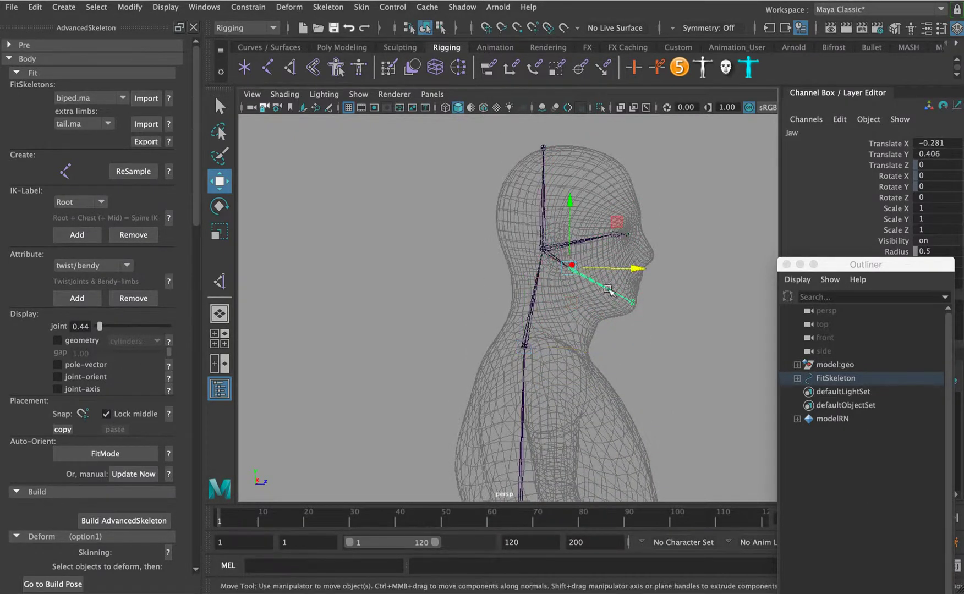
click(530, 308)
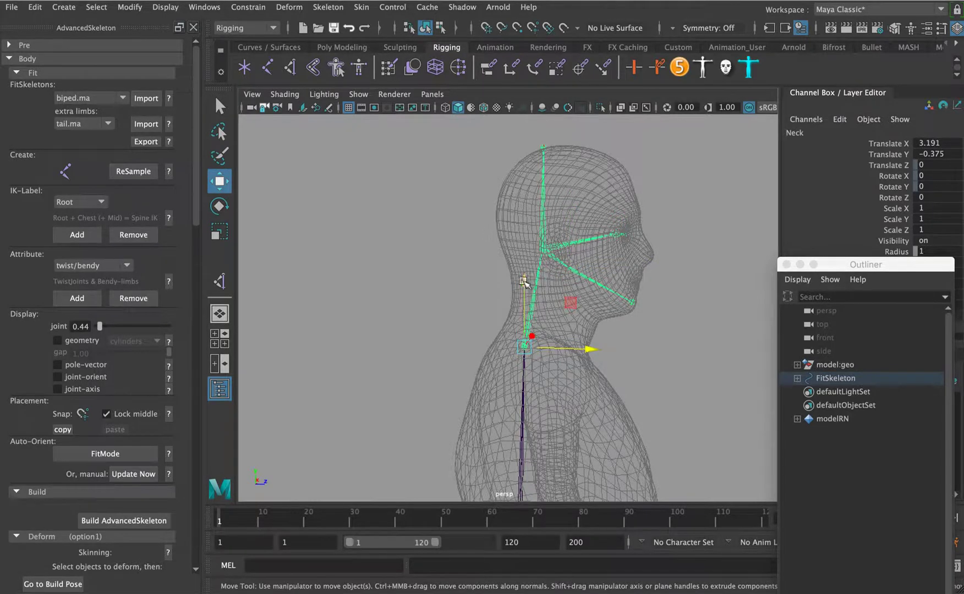
middle_drag(530, 281, 527, 288)
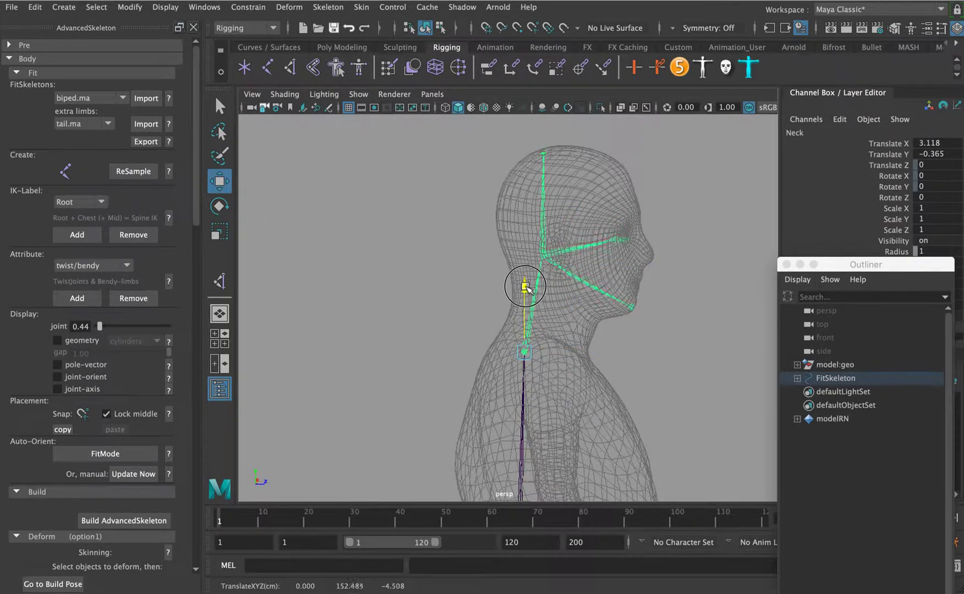
click(122, 97)
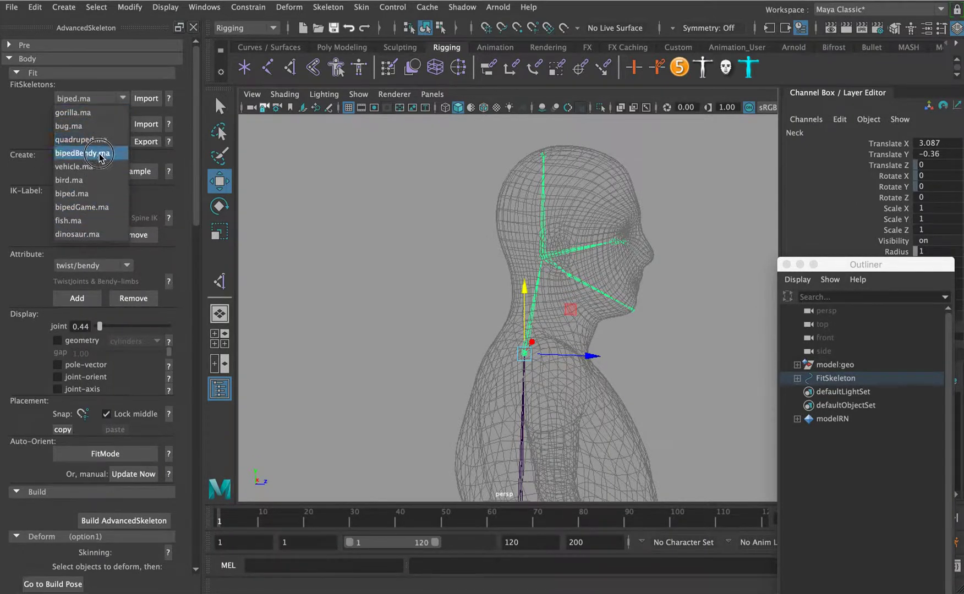
click(294, 161)
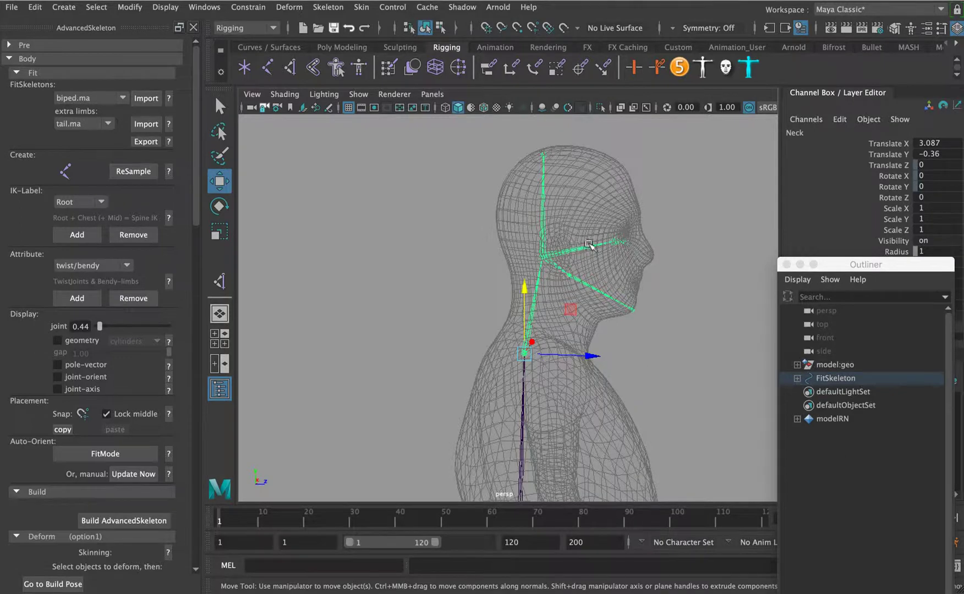
- Close the Outliner and switch the Hi layer's template display off and back on to inspect the face around the eye joint
key(f)
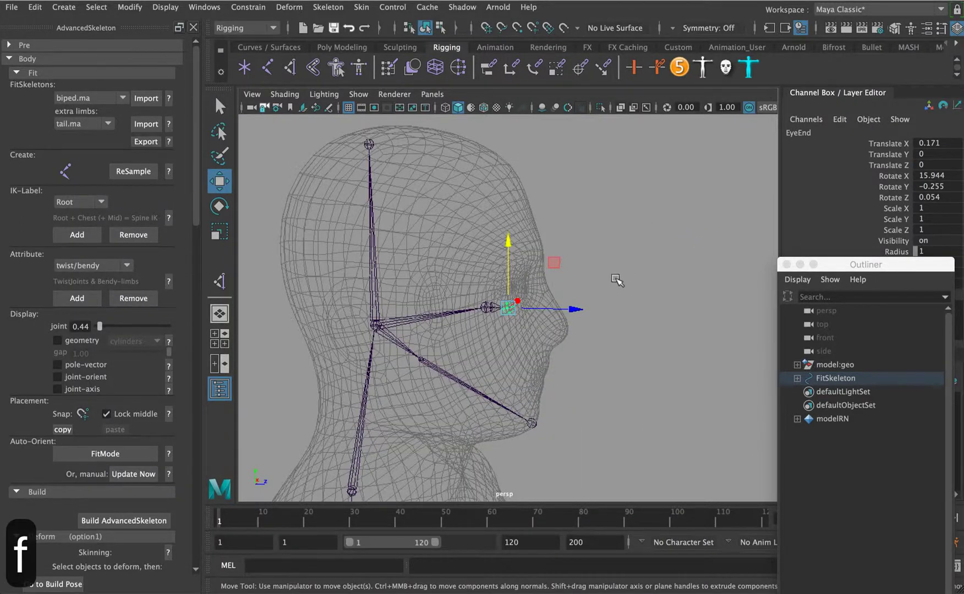
alt+drag(606, 282, 385, 363)
alt+right_drag(501, 295, 658, 251)
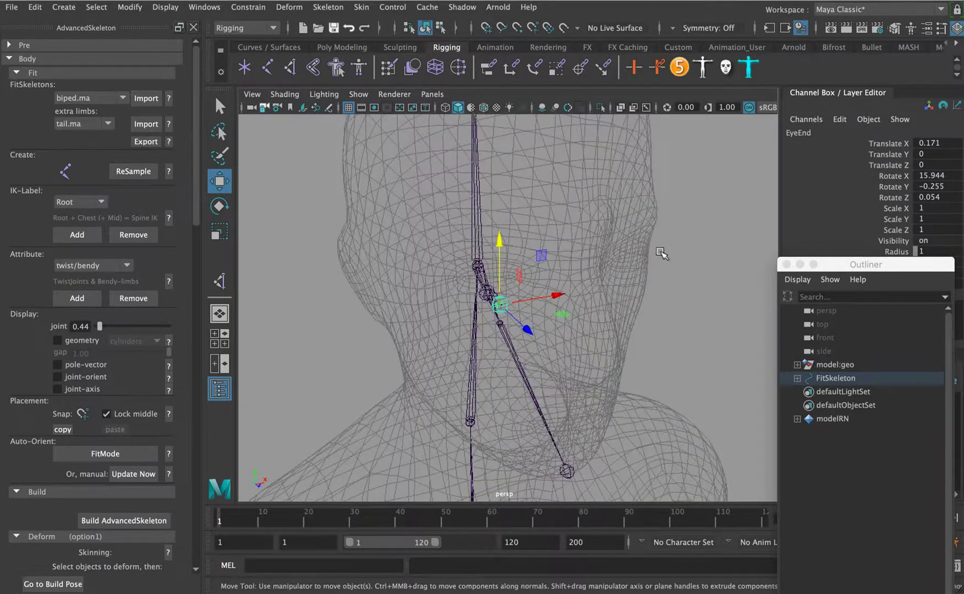
click(786, 264)
click(828, 400)
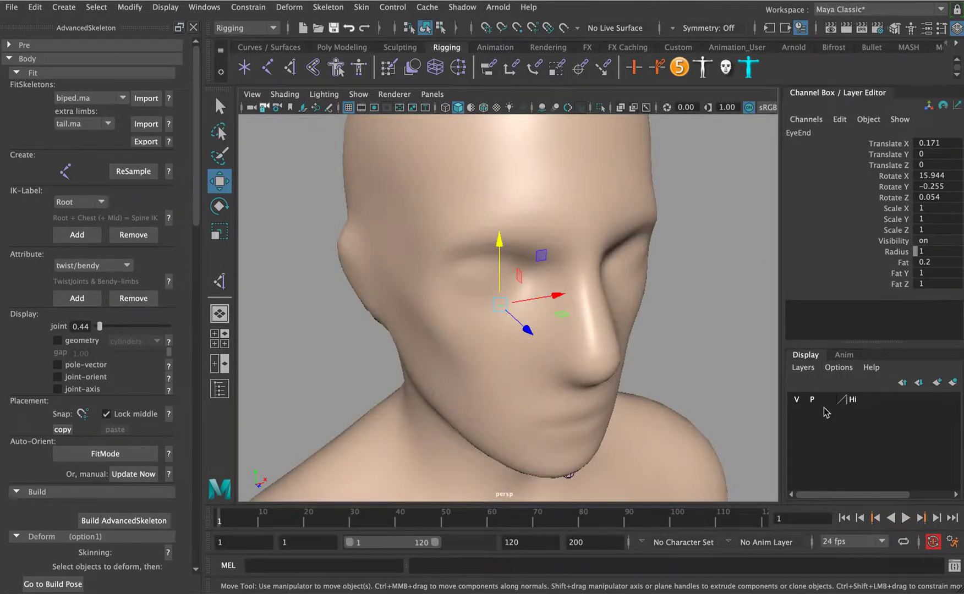
click(823, 401)
- Move the Eye joint upward to the eye level of the head mesh, working from a side view
alt+drag(512, 275, 624, 265)
alt+right_drag(485, 257, 543, 256)
click(434, 279)
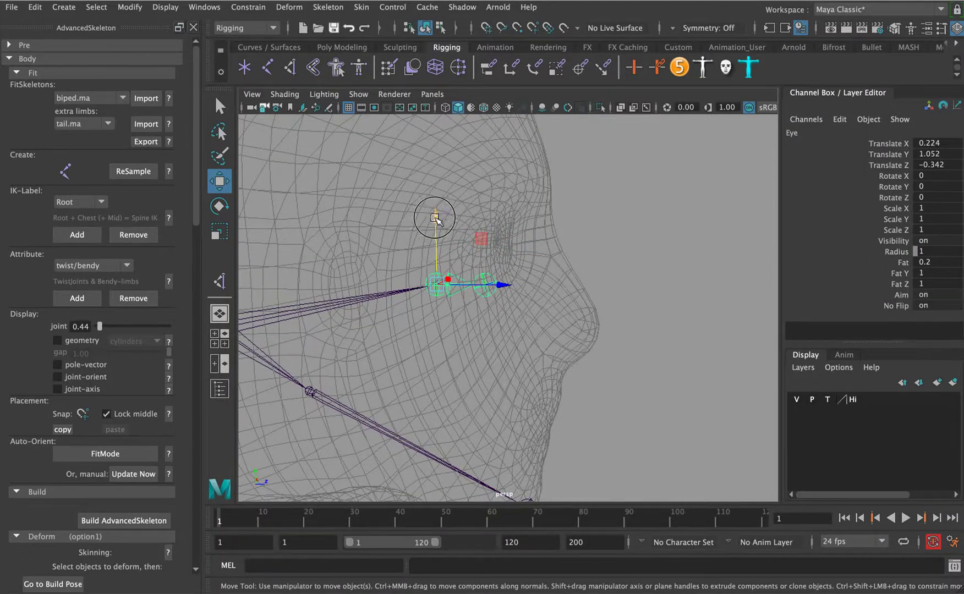
drag(434, 218, 432, 177)
- Move the HeadEnd joint up to the crown of the head, at about Translate X 1.64
alt+middle_drag(429, 199, 476, 172)
alt+right_drag(477, 173, 454, 219)
scroll(455, 219, down, 5)
click(459, 199)
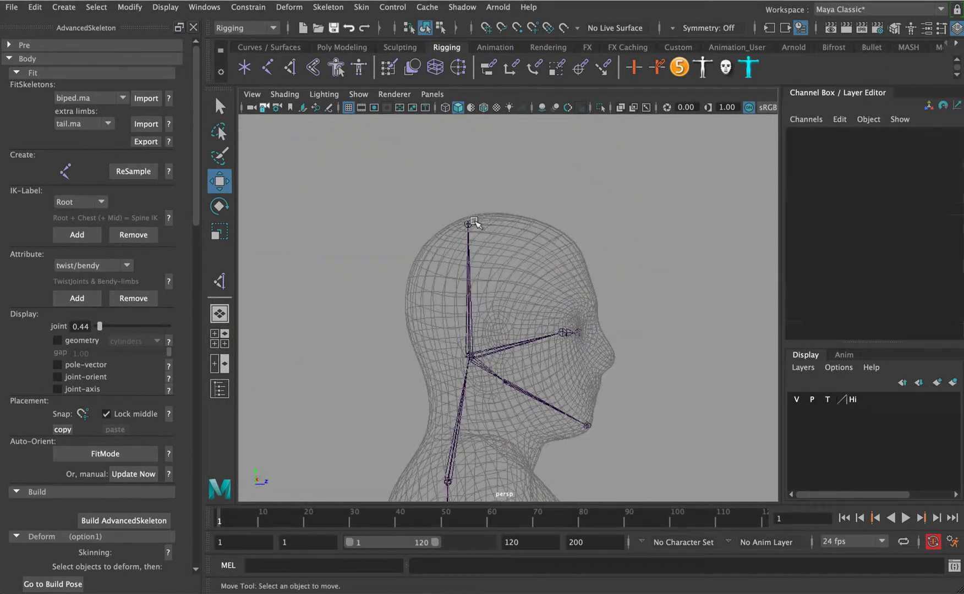
click(469, 223)
drag(468, 222, 467, 193)
- Raise the Neck joint to a height of about 154.5 cm, leaving its child joints in place
alt+middle_drag(517, 298, 522, 259)
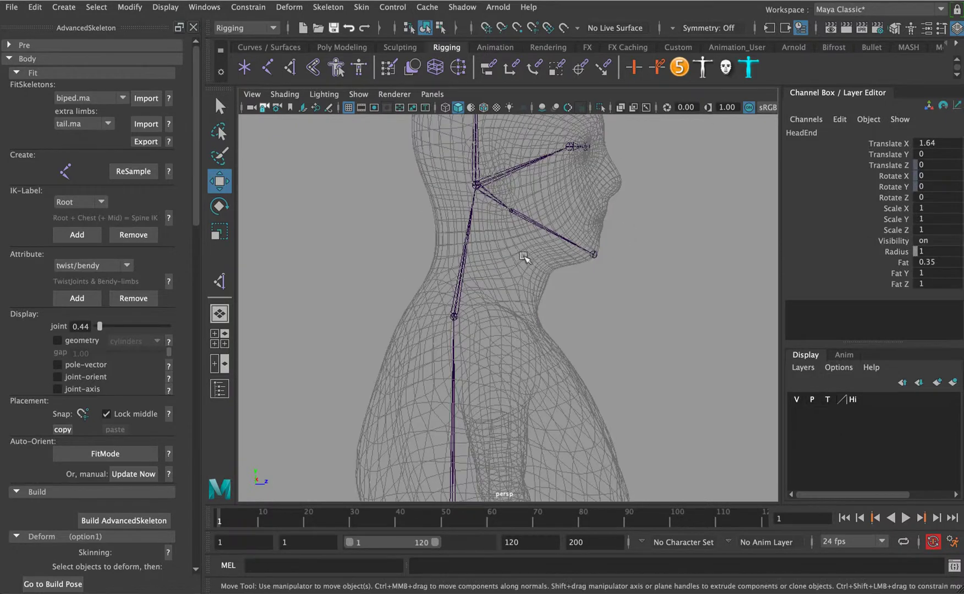
alt+drag(597, 253, 521, 209)
click(520, 212)
key(d)
drag(515, 152, 515, 138)
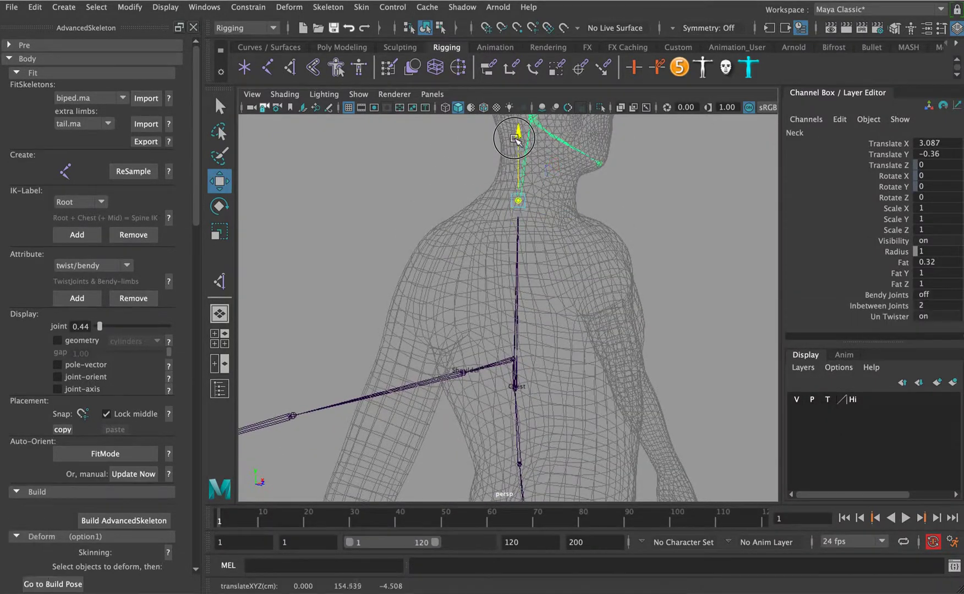
- Try to raise the Chest joint on its own along the spine, and undo the move
alt+drag(564, 213, 553, 351)
click(570, 349)
drag(572, 290, 566, 217)
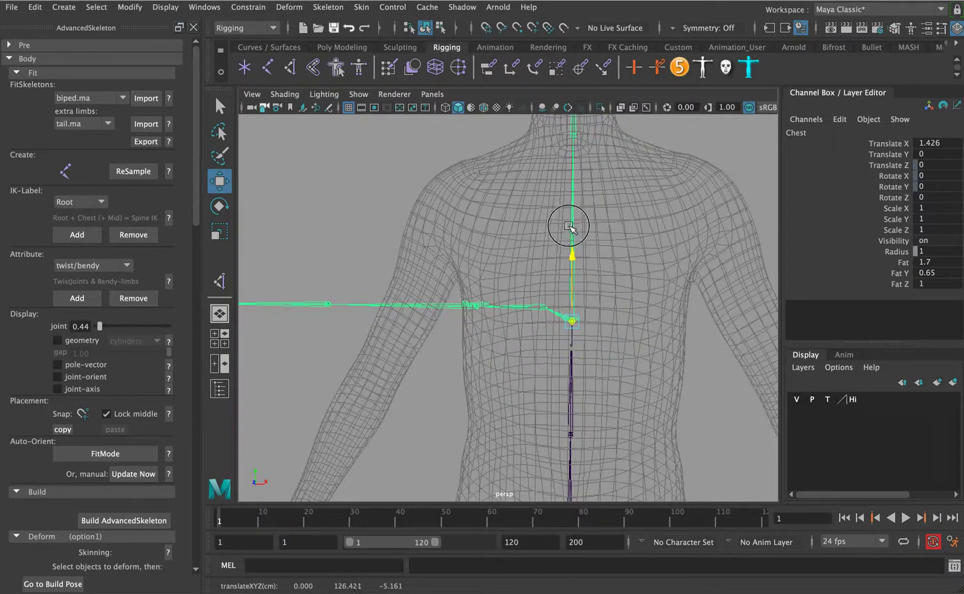
key(super+z)
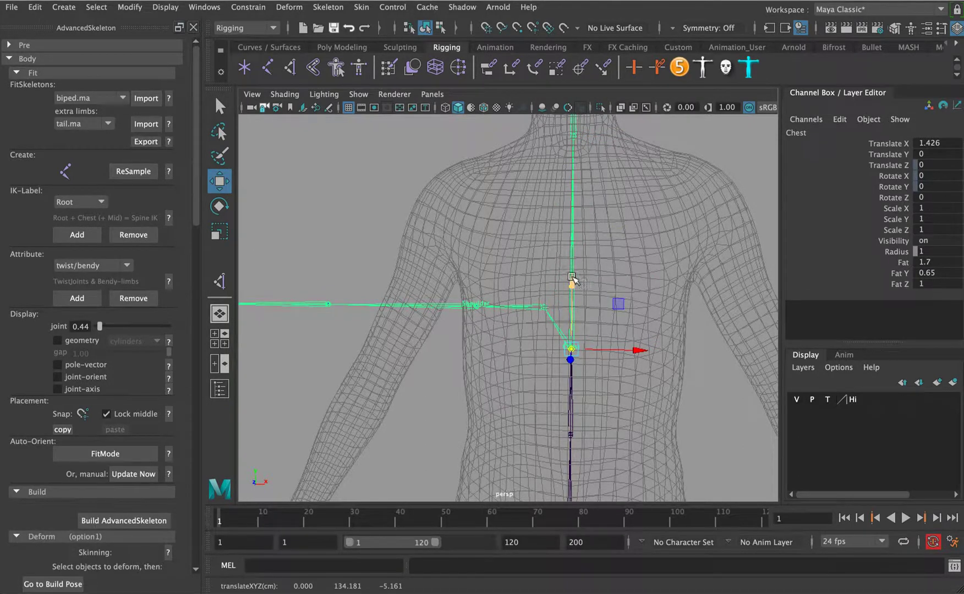
- Raise the Scapula and its arm chain to shoulder height and shift the Scapula joint alone toward the spine
click(533, 308)
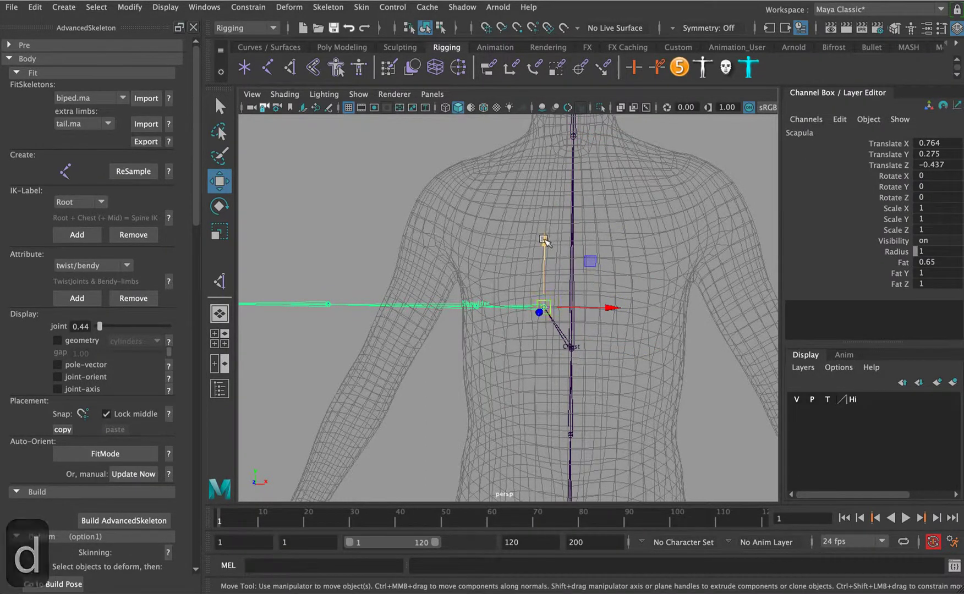
drag(542, 244, 536, 108)
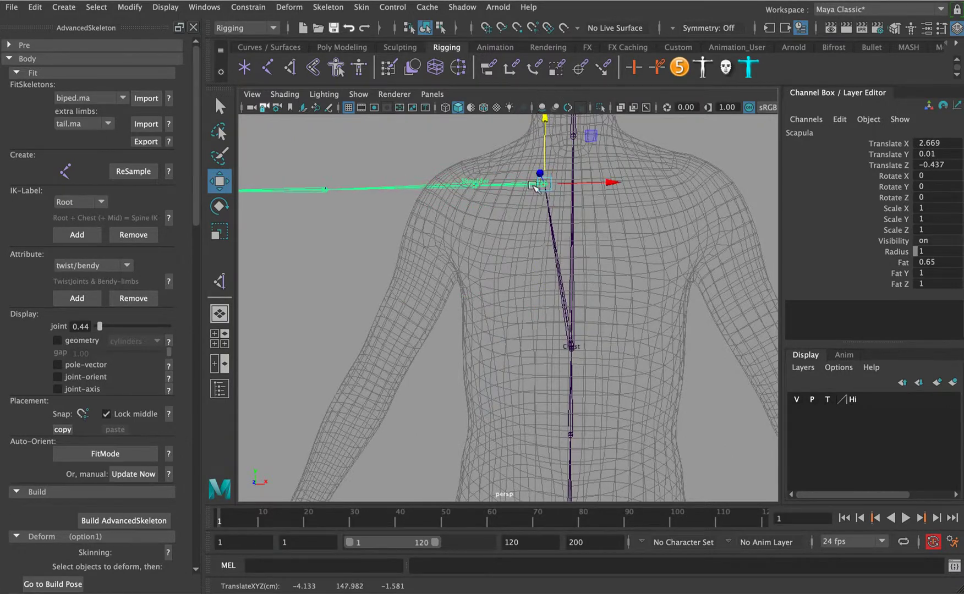
alt+drag(533, 190, 531, 250)
key(d)
drag(622, 199, 623, 199)
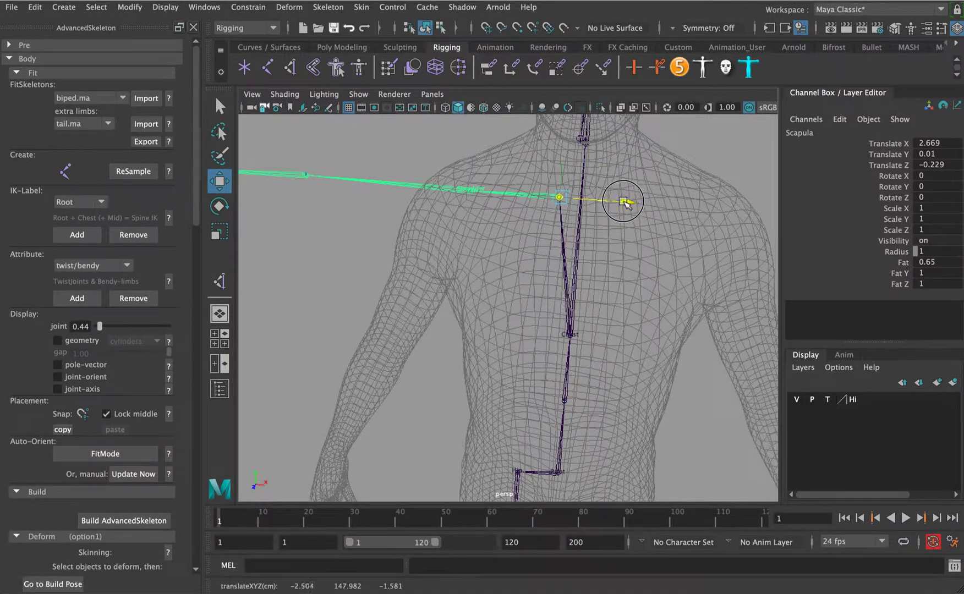
- Raise the Chest joint to a height of about 146 cm in the upper chest, leaving its child joints in place
click(568, 341)
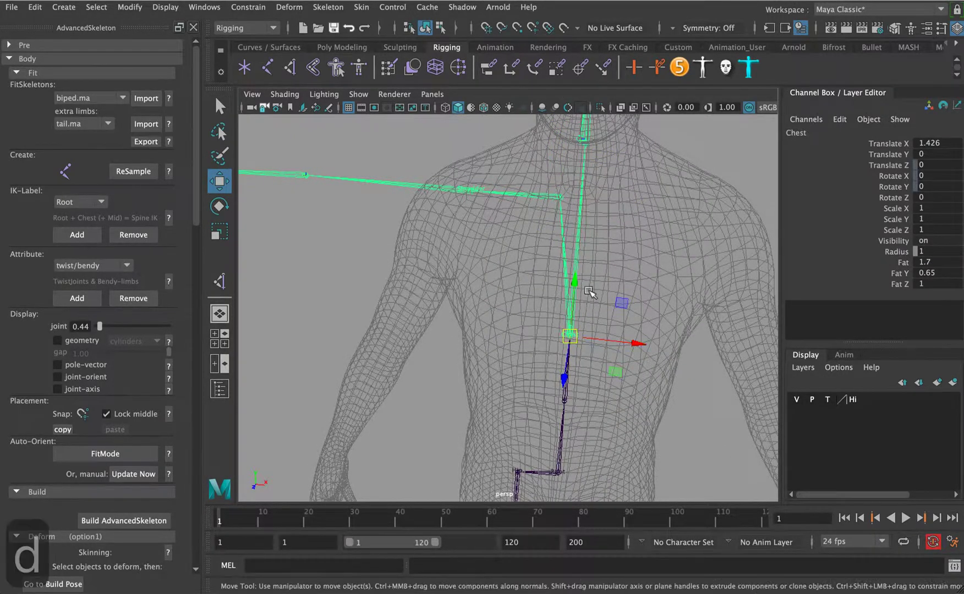
drag(575, 277, 586, 133)
alt+drag(611, 220, 469, 189)
drag(537, 142, 535, 131)
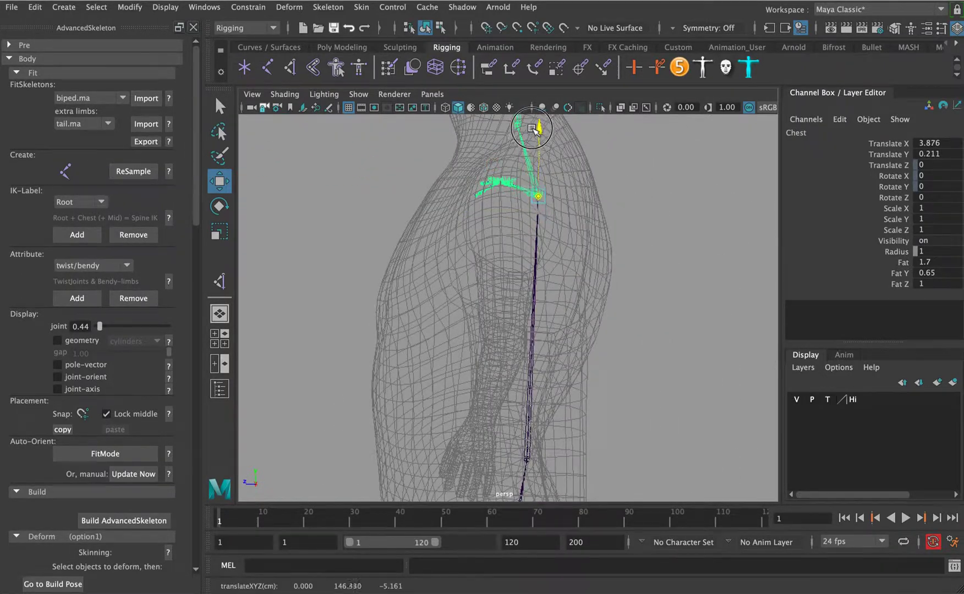
- Bring the arm chain down from its horizontal pose and place the Elbow joint inside the mesh's elbow
alt+drag(498, 207, 469, 330)
key(w)
alt+middle_drag(469, 331, 501, 260)
alt+drag(501, 260, 608, 259)
drag(486, 233, 419, 259)
alt+drag(504, 254, 530, 249)
alt+right_drag(529, 249, 471, 224)
alt+drag(514, 240, 467, 261)
- Rotate the Elbow joint until the forearm and hand joints point down along the mesh's forearm, undoing an unwanted rotation
key(e)
drag(509, 212, 475, 247)
alt+drag(477, 281, 575, 313)
key(super+z)
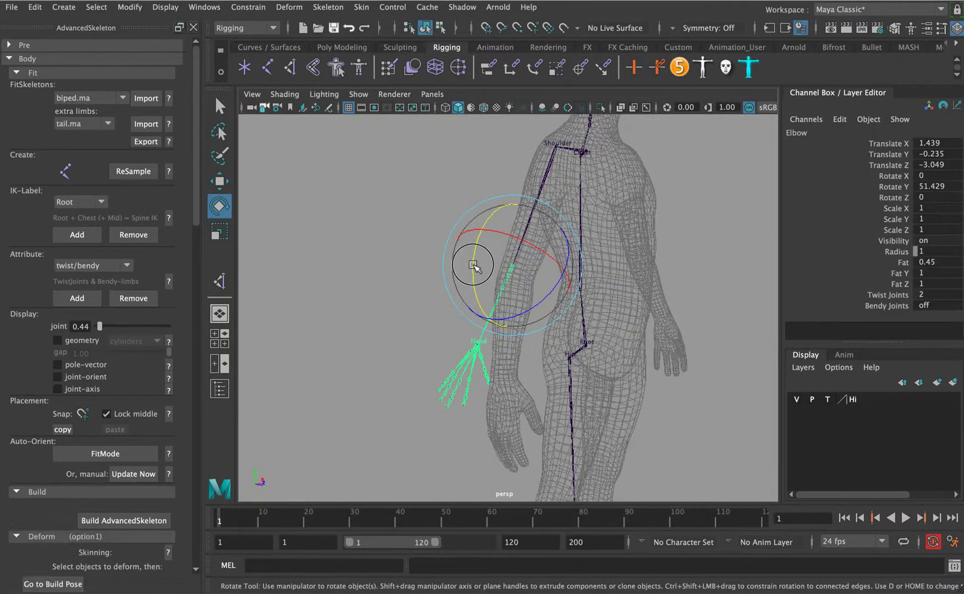
drag(473, 263, 477, 286)
drag(535, 314, 546, 312)
- Move the Wrist joint with its finger chains down to the mesh's wrist
alt+middle_drag(514, 289, 509, 241)
alt+right_drag(508, 241, 515, 292)
key(w)
click(503, 317)
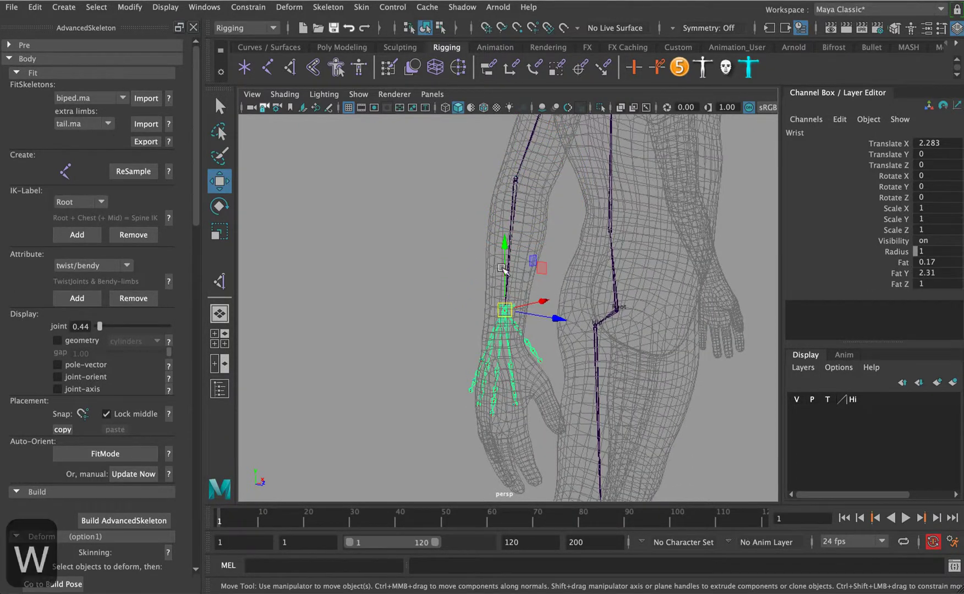
alt+drag(503, 361, 500, 281)
middle_drag(501, 281, 495, 317)
- Position the thumb joints from ThumbFinger1 to ThumbFinger4 along the mesh's thumb, from its base to the tip
alt+middle_drag(495, 317, 484, 287)
alt+right_drag(484, 288, 516, 215)
click(501, 204)
middle_drag(494, 212, 544, 198)
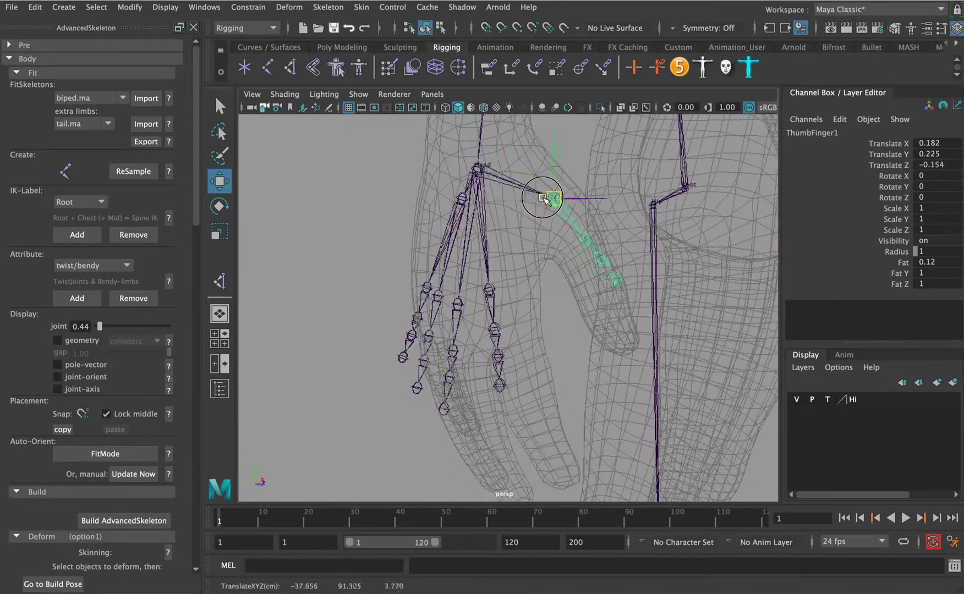
click(577, 242)
middle_drag(578, 242, 622, 354)
click(608, 295)
click(622, 332)
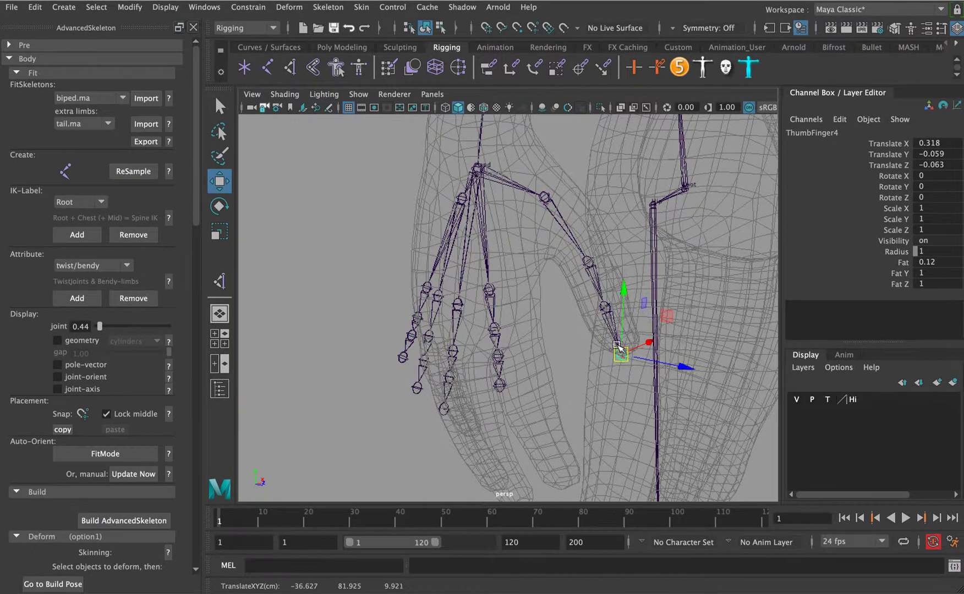
- Fine-tune the ThumbFinger2 and ThumbFinger1 joints so the chain follows the mesh's thumb
click(606, 305)
click(587, 266)
drag(588, 264, 591, 260)
click(545, 198)
drag(545, 198, 542, 194)
- From another viewing angle, reposition the ThumbFinger1 to ThumbFinger4 joints inside the mesh's thumb
alt+drag(572, 212, 479, 237)
click(489, 175)
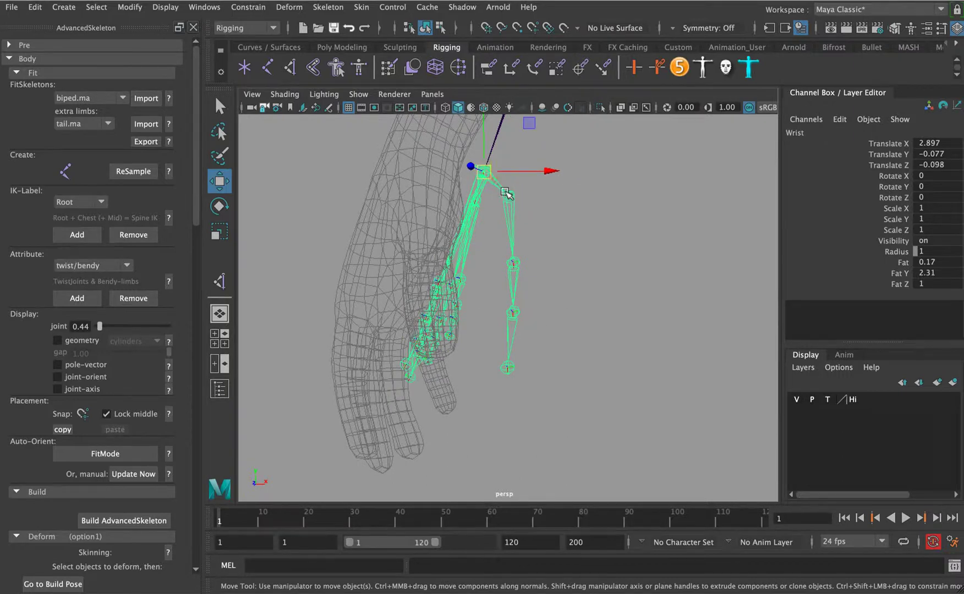
click(506, 194)
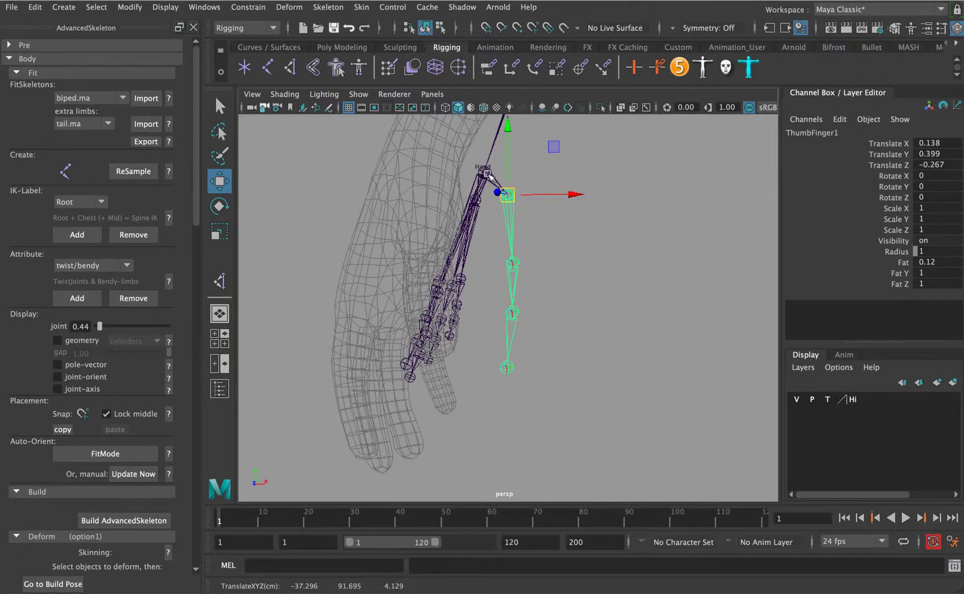
click(488, 174)
alt+middle_drag(498, 214, 512, 241)
drag(511, 231, 559, 277)
click(480, 249)
click(538, 231)
click(548, 282)
click(563, 331)
drag(567, 337, 583, 367)
drag(560, 278, 561, 282)
click(540, 229)
drag(540, 228, 542, 230)
- Move the IndexFinger1 joint with its chain to the base of the mesh's index finger
alt+drag(575, 148, 531, 327)
click(475, 226)
key(d)
click(547, 251)
key(w)
alt+drag(478, 274, 407, 288)
alt+middle_drag(408, 292, 464, 263)
alt+drag(466, 267, 485, 383)
- Place the IndexFinger2, IndexFinger3 and IndexFinger4 joints along the mesh's index finger to its tip
click(445, 306)
click(450, 374)
click(449, 353)
click(460, 332)
key(d)
drag(458, 331, 468, 343)
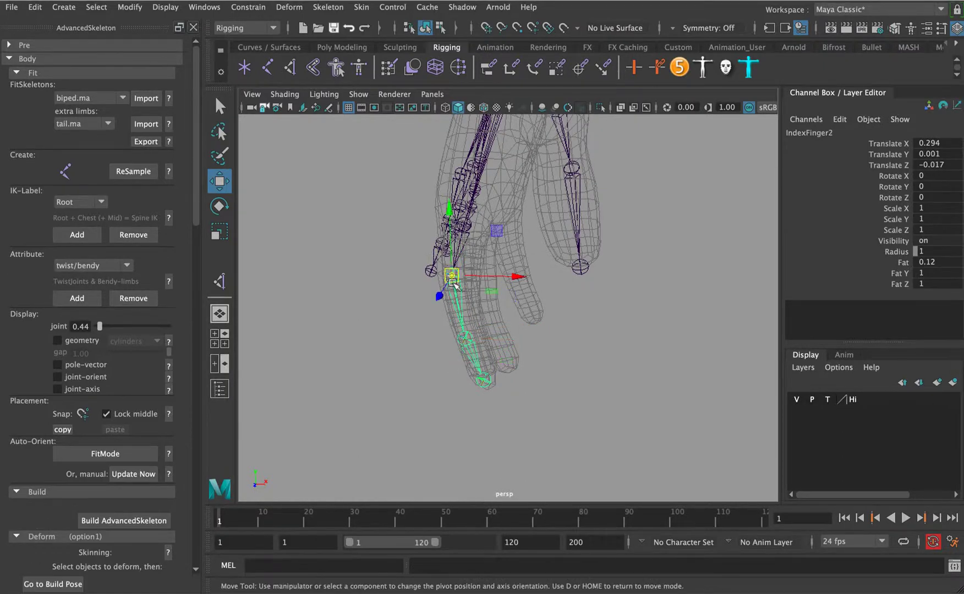
drag(450, 288, 450, 290)
alt+drag(452, 289, 591, 245)
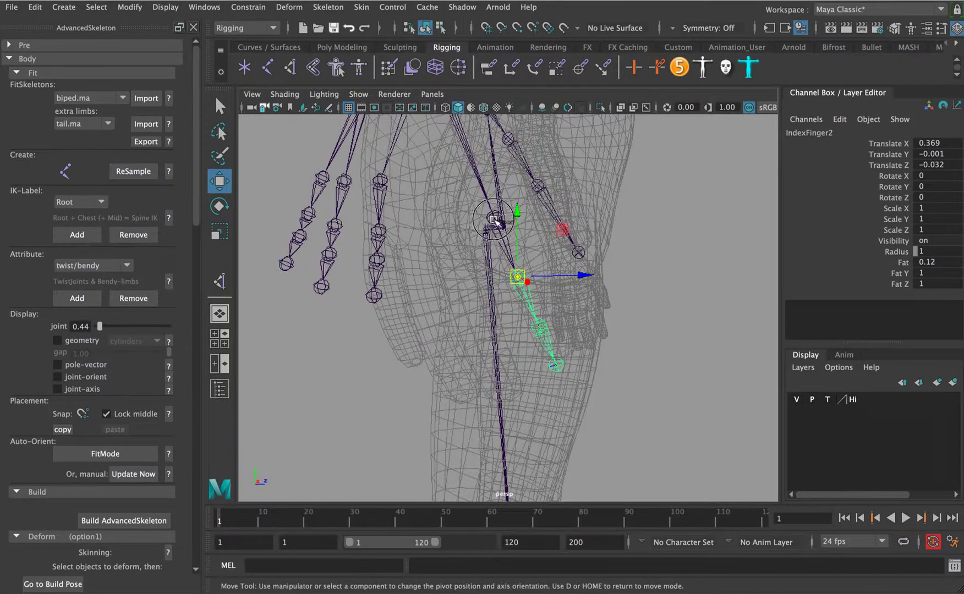
- Refine IndexFinger1 at the knuckle and adjust the remaining index joints to the middle of the finger
click(496, 222)
key(w)
drag(495, 219, 367, 267)
drag(468, 245, 466, 237)
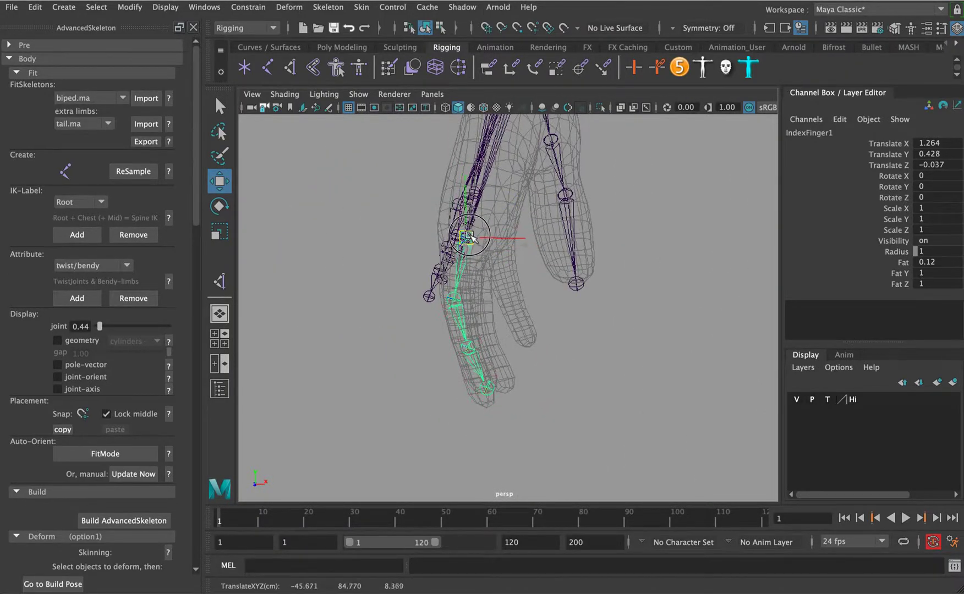
click(461, 305)
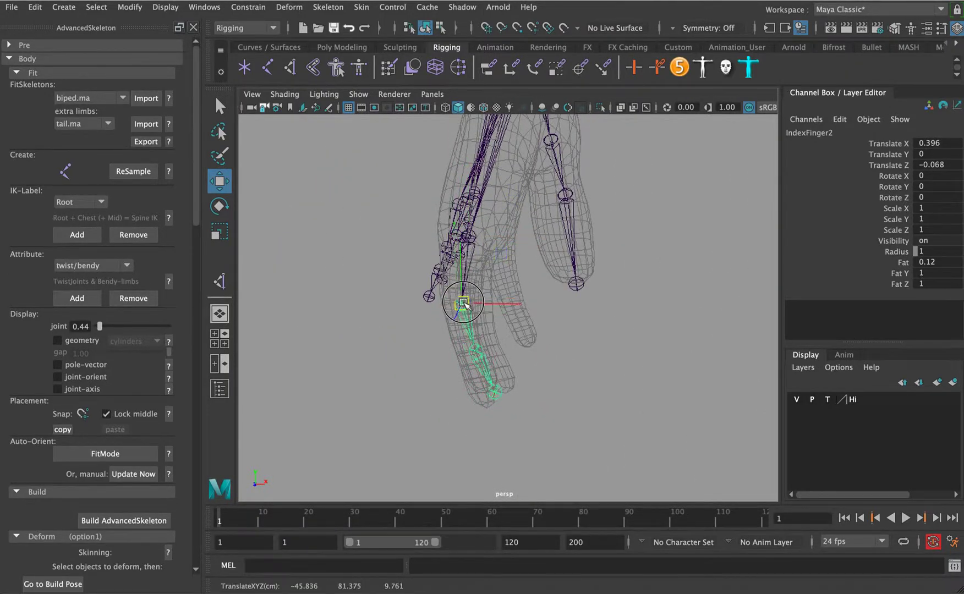
click(468, 353)
click(482, 368)
drag(482, 368, 485, 403)
- Move the MiddleFinger1 joint with its chain to the mesh's middle finger knuckle
alt+drag(467, 314, 591, 315)
alt+middle_drag(495, 308, 555, 330)
alt+right_drag(556, 330, 489, 327)
click(483, 296)
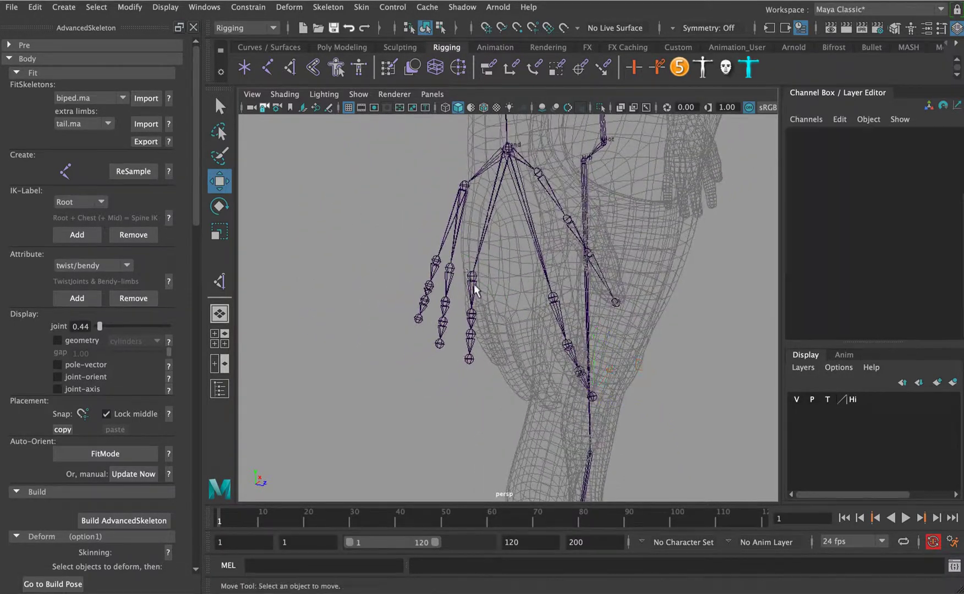
click(472, 280)
drag(471, 277, 522, 312)
alt+drag(510, 333, 412, 318)
drag(488, 304, 481, 307)
alt+middle_drag(481, 314, 474, 244)
alt+right_drag(474, 243, 464, 279)
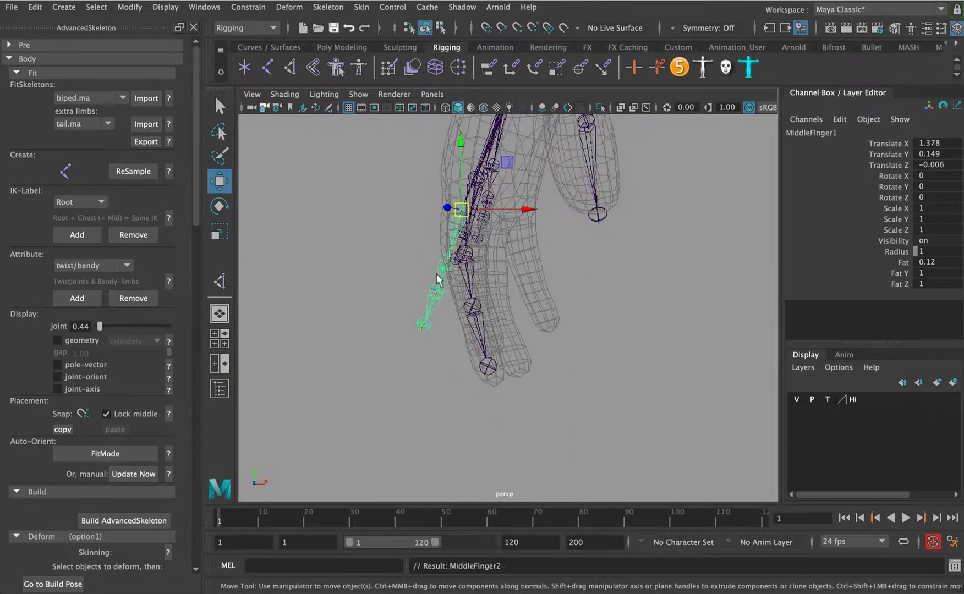
- Adjust MiddleFinger1 and place the MiddleFinger2 to MiddleFinger4 joints along the mesh's middle finger to its tip
alt+drag(435, 279, 542, 261)
alt+drag(547, 287, 482, 279)
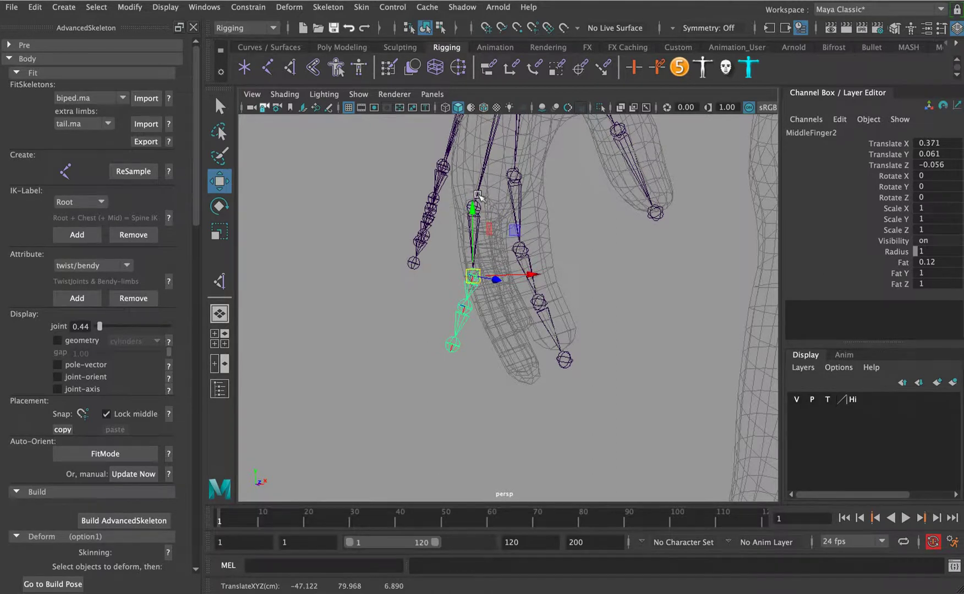
key(Up)
drag(483, 214, 493, 214)
alt+drag(499, 279, 488, 323)
click(473, 280)
click(469, 310)
click(474, 363)
drag(477, 363, 497, 374)
- Move the RingFinger1 joint to the mesh's ring finger knuckle and position RingFinger2 inside the finger
alt+drag(464, 252, 510, 291)
alt+middle_drag(542, 300, 497, 251)
alt+drag(498, 251, 526, 190)
drag(482, 220, 491, 233)
alt+drag(500, 264, 709, 280)
drag(548, 249, 540, 246)
click(567, 289)
alt+drag(525, 318, 430, 335)
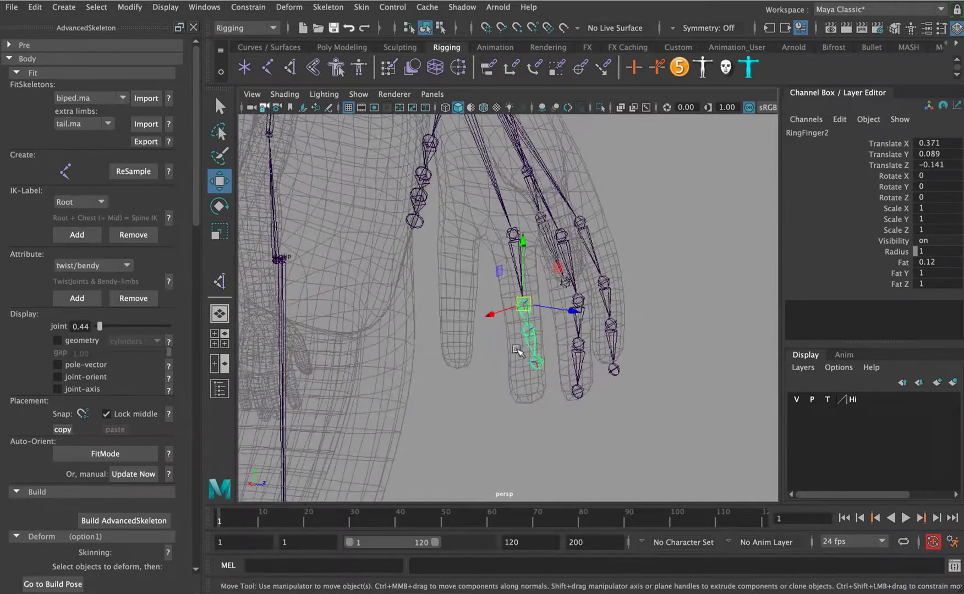
- Place RingFinger3 and RingFinger4 toward the ring fingertip and fine-tune RingFinger1 at the knuckle
click(531, 336)
mouse_move(533, 348)
alt+mouse_down()
mouse_move(597, 345)
mouse_move(534, 353)
alt+mouse_up()
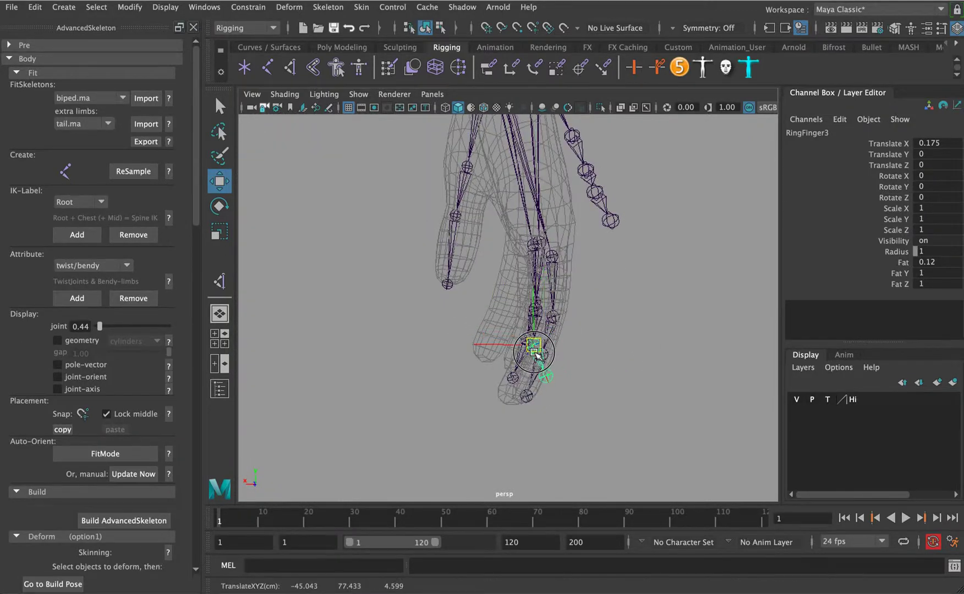
click(548, 379)
alt+drag(506, 398, 444, 372)
drag(522, 398, 526, 397)
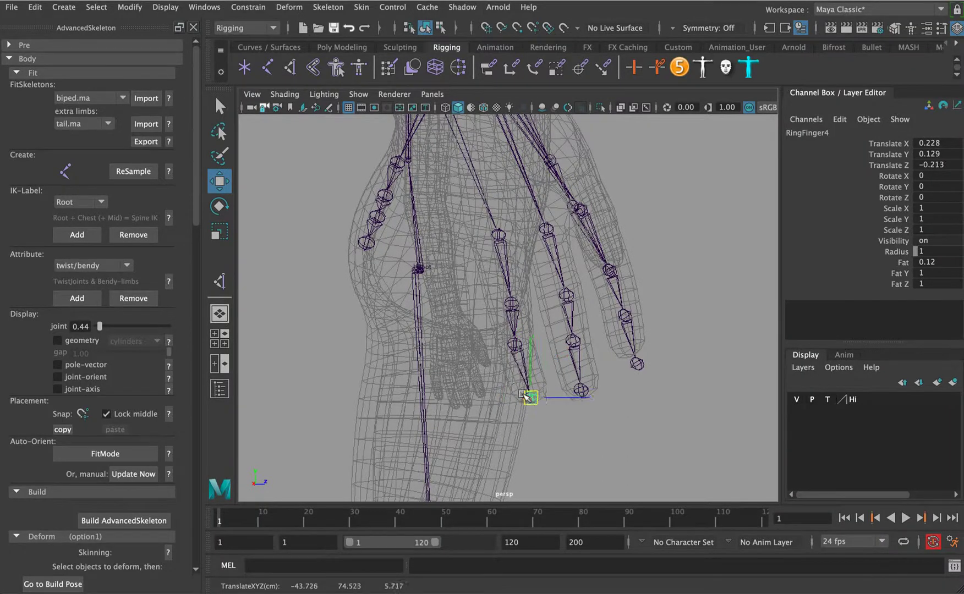
click(514, 346)
drag(514, 345, 522, 346)
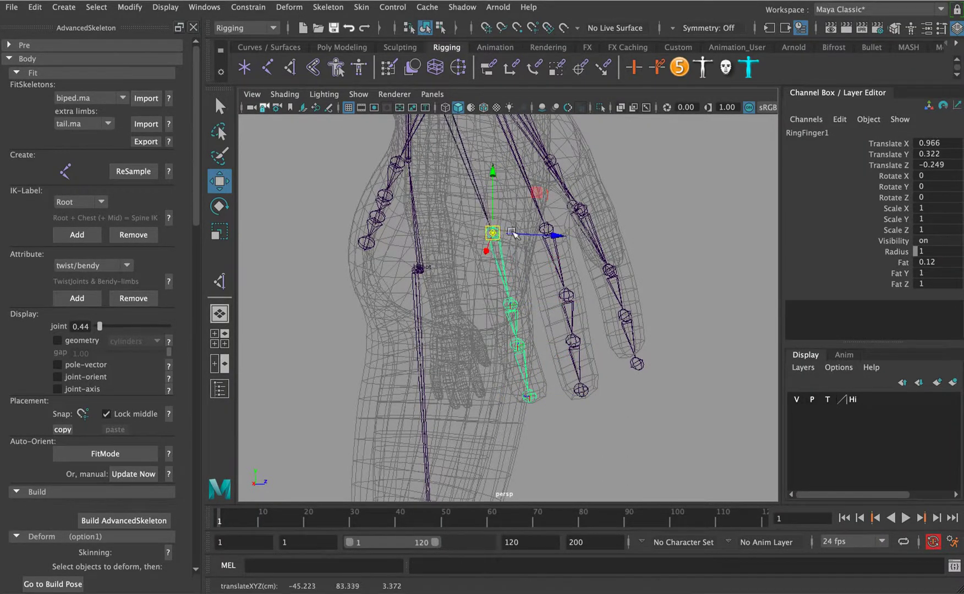
alt+drag(522, 235, 484, 225)
- Move the pinky chain to the mesh's little finger and place its joints down to PinkyFinger4 at the tip
alt+drag(479, 253, 475, 335)
key(w)
alt+middle_drag(476, 308, 454, 239)
alt+right_drag(566, 266, 624, 266)
alt+drag(498, 300, 611, 293)
drag(581, 258, 511, 414)
click(504, 320)
click(523, 417)
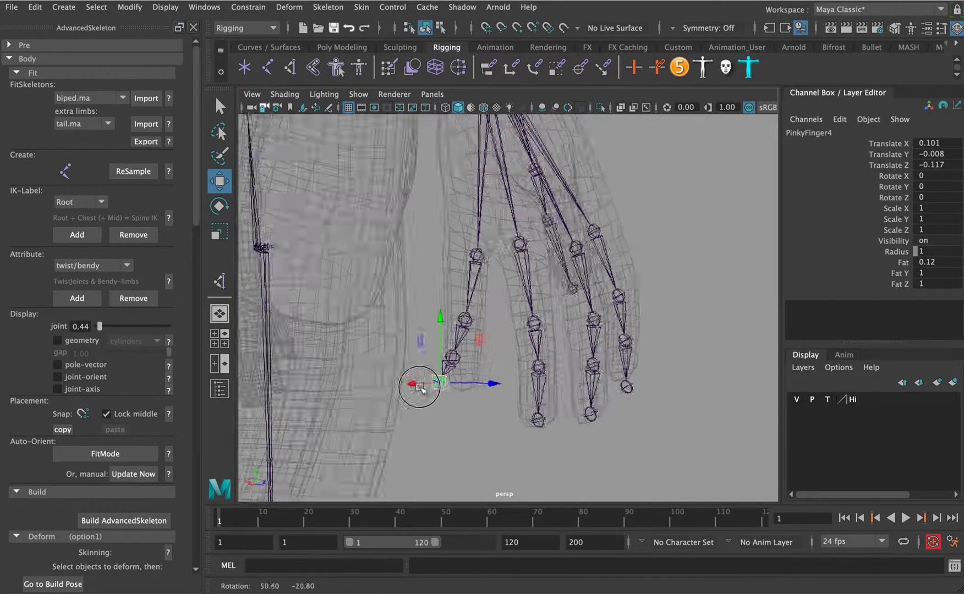
- Refine the pinky joints back up to PinkyFinger1 so they sit centred in the little finger
alt+drag(416, 385, 452, 318)
key(Up)
key(d)
key(Up)
key(Up)
drag(463, 258, 457, 254)
- Move the Hip joint with the leg chain sideways into the middle of the mesh's thigh
alt+right_drag(610, 242, 516, 215)
alt+drag(516, 215, 369, 234)
alt+right_drag(560, 182, 437, 178)
alt+middle_drag(489, 214, 476, 318)
alt+drag(476, 317, 542, 302)
key(w)
alt+right_drag(593, 297, 486, 215)
alt+middle_drag(549, 326, 519, 226)
alt+drag(552, 316, 482, 317)
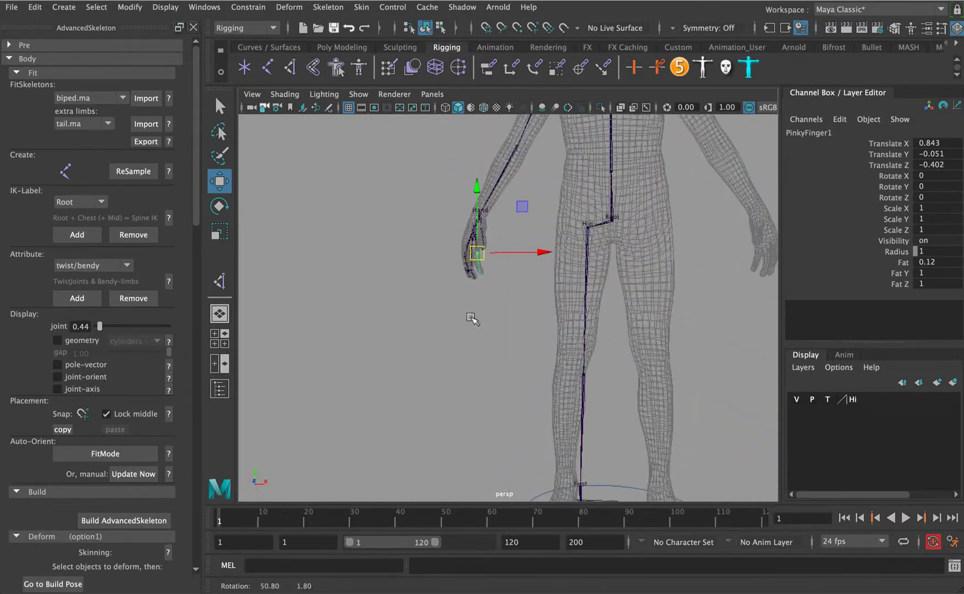
alt+middle_drag(482, 319, 464, 229)
click(574, 159)
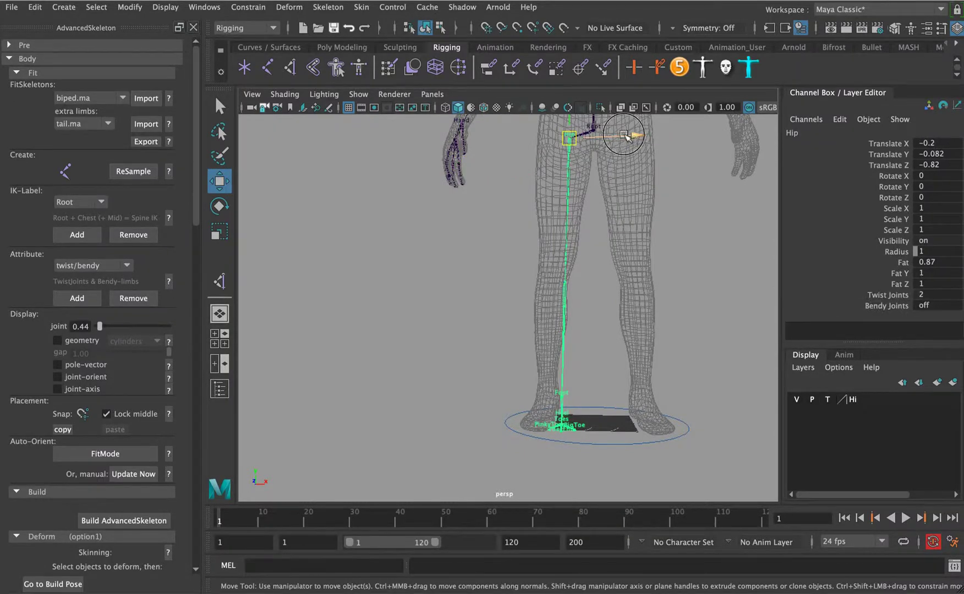
drag(623, 137, 534, 230)
click(546, 286)
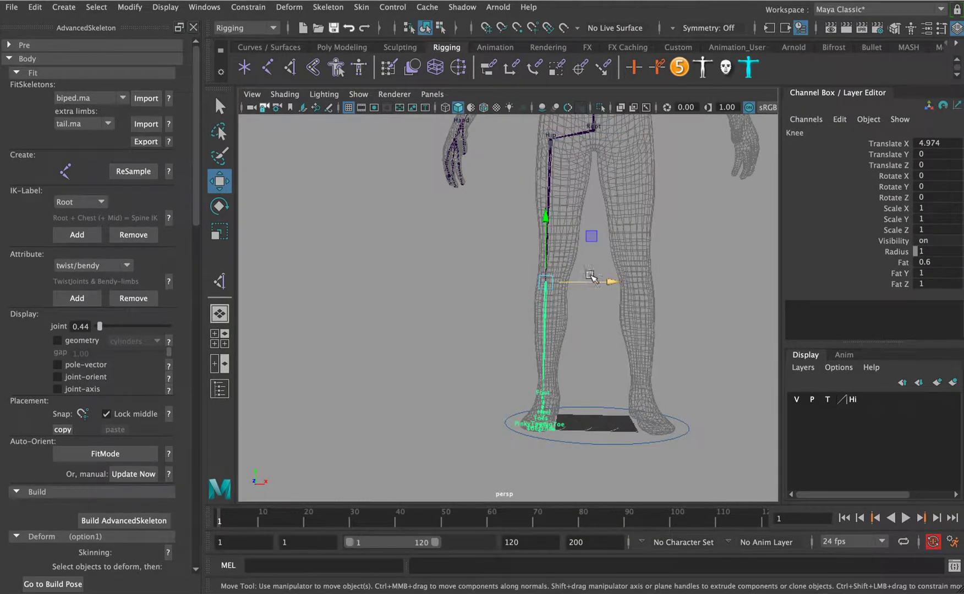
key(s)
drag(609, 281, 619, 282)
key(super+z)
key(super+z)
- Reposition the Hip joint without moving its children, and align the Knee joint with the mesh's knee from the side
key(d)
click(539, 140)
alt+drag(623, 135, 573, 158)
click(566, 159)
key(Down)
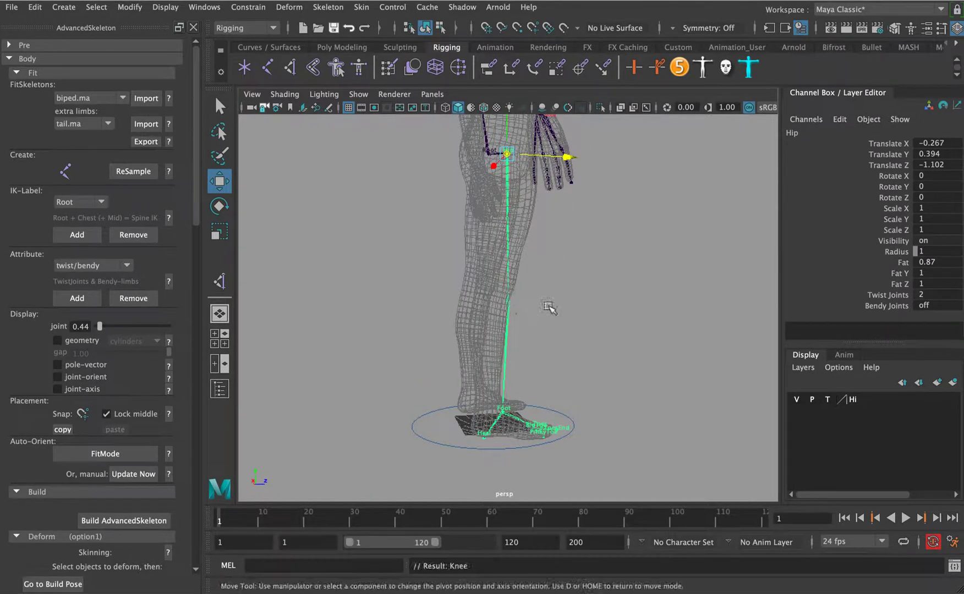
key(w)
mouse_move(567, 298)
mouse_down()
mouse_move(491, 326)
mouse_move(501, 305)
mouse_move(580, 292)
mouse_up()
- Move the Ankle joint with its foot joints into the mesh's ankle from the side view
alt+middle_drag(522, 289, 538, 179)
alt+right_drag(537, 179, 544, 304)
click(544, 290)
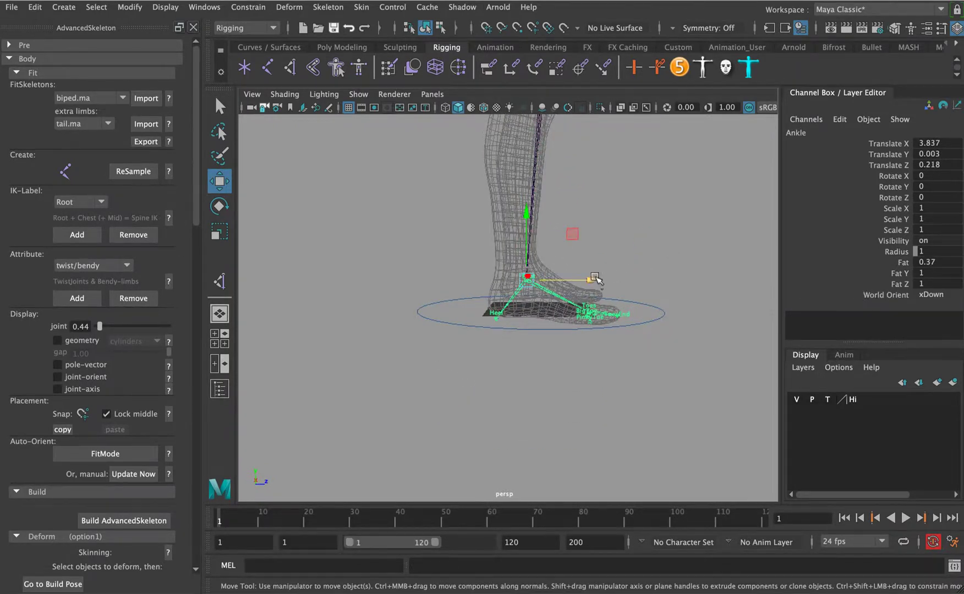
drag(592, 279, 587, 282)
- Move the ToesEnd joint forward to the front edge of the mesh's foot
alt+drag(587, 282, 458, 337)
alt+middle_drag(458, 337, 453, 247)
alt+right_drag(453, 247, 682, 232)
alt+middle_drag(589, 310, 506, 295)
alt+right_drag(506, 295, 570, 325)
click(540, 340)
click(540, 341)
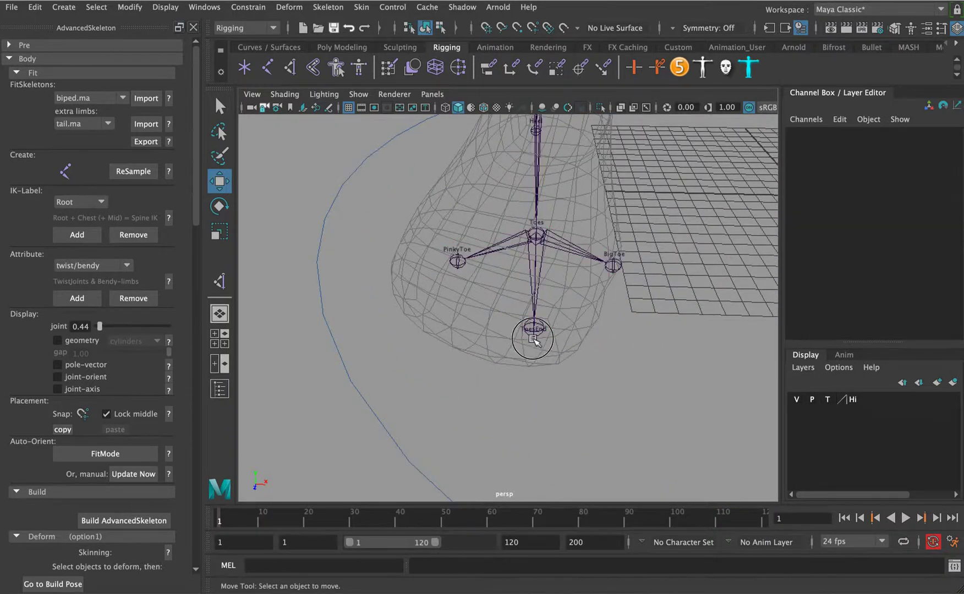
click(528, 331)
drag(531, 370, 530, 412)
drag(600, 364, 613, 365)
- Place the PinkyToe joint at the foot's outer edge and bring the BigToe joint forward toward the toes
click(457, 262)
drag(519, 263, 456, 270)
click(611, 265)
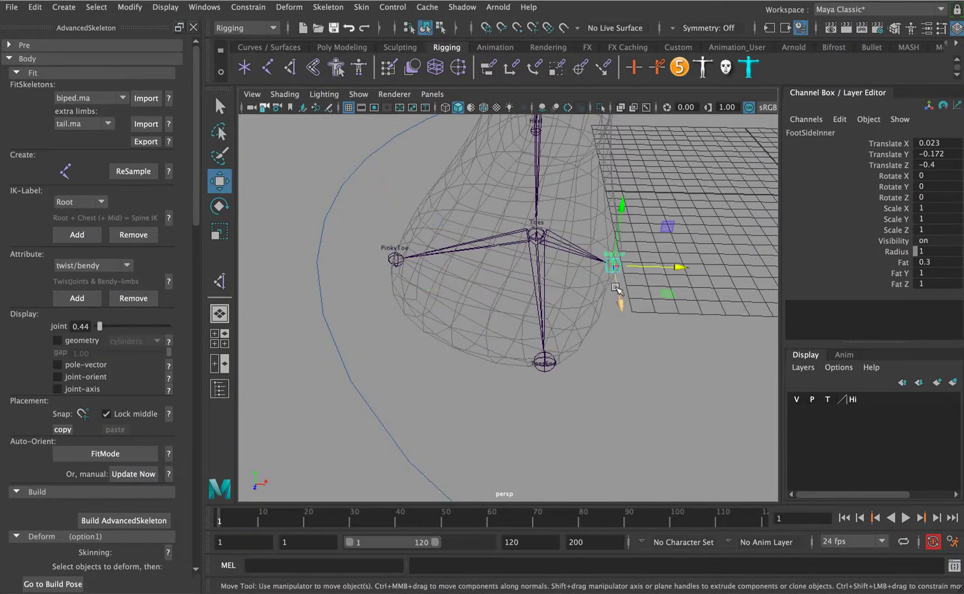
drag(619, 301, 624, 375)
drag(669, 334, 606, 335)
- Shift ToesEnd toward the outer toes and place the BigToe joint near the foot's inner front edge
drag(571, 385, 442, 383)
click(544, 365)
click(567, 354)
drag(568, 398, 566, 340)
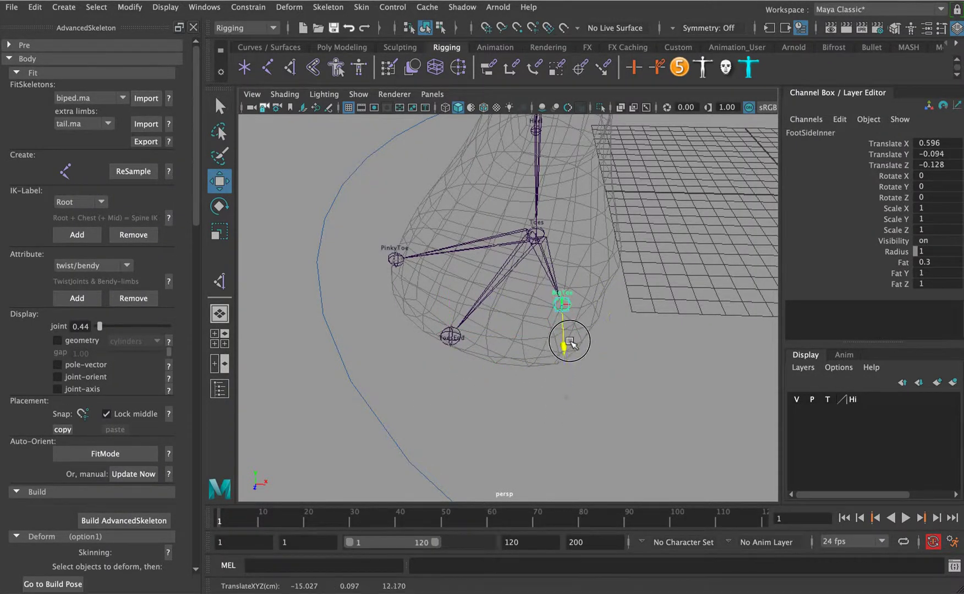
click(627, 309)
key(super+z)
drag(627, 310, 663, 307)
drag(601, 350, 604, 363)
- Move the Toes joint alone, without its children, forward and sideways to the ball of the mesh's foot
alt+right_drag(597, 269, 564, 246)
alt+middle_drag(563, 246, 574, 275)
alt+drag(574, 275, 554, 337)
click(553, 337)
key(s)
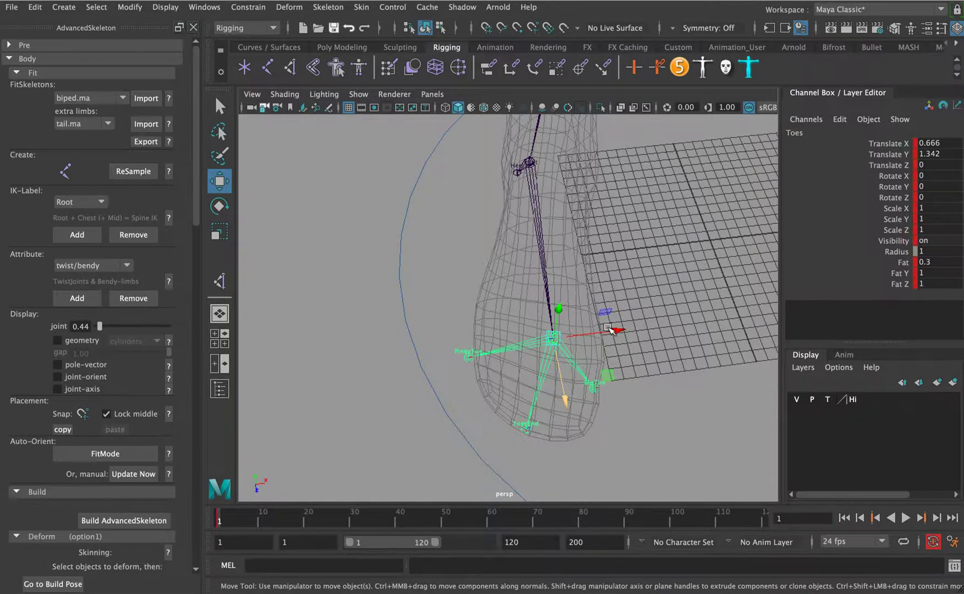
key(super+z)
key(d)
drag(608, 326, 595, 334)
drag(544, 409, 546, 434)
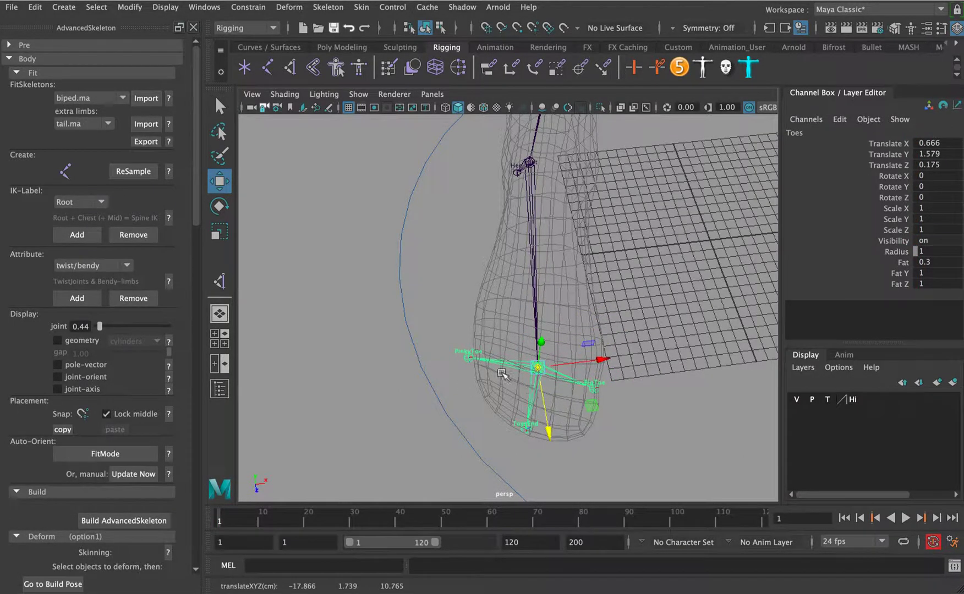
key(w)
- Examine how the whole fitted joint chain lines up with the body mesh, from the feet to the head
alt+right_drag(577, 250, 469, 201)
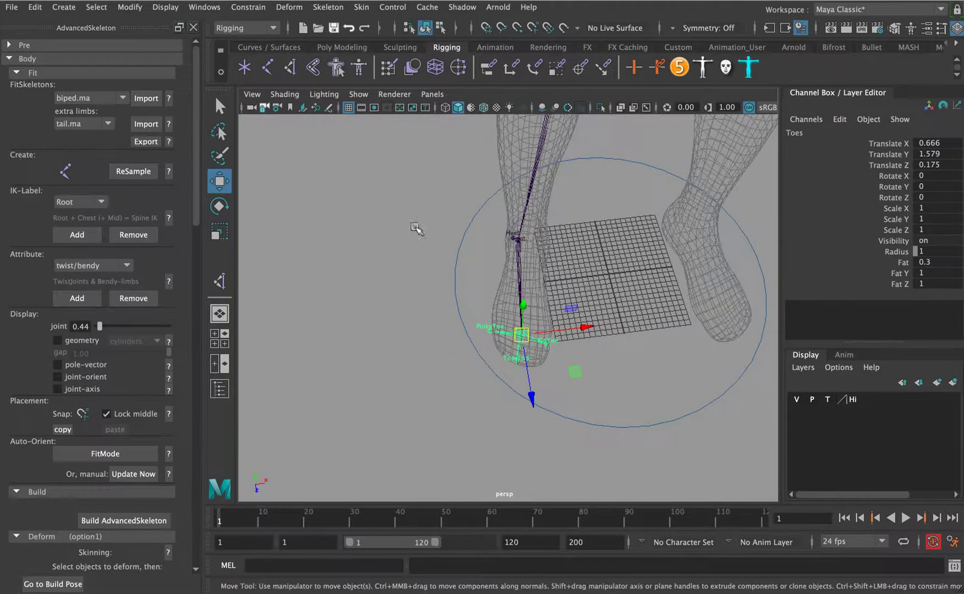
alt+drag(503, 231, 566, 258)
alt+right_drag(566, 258, 503, 248)
alt+drag(504, 248, 494, 275)
alt+middle_drag(498, 171, 494, 316)
alt+drag(584, 283, 479, 211)
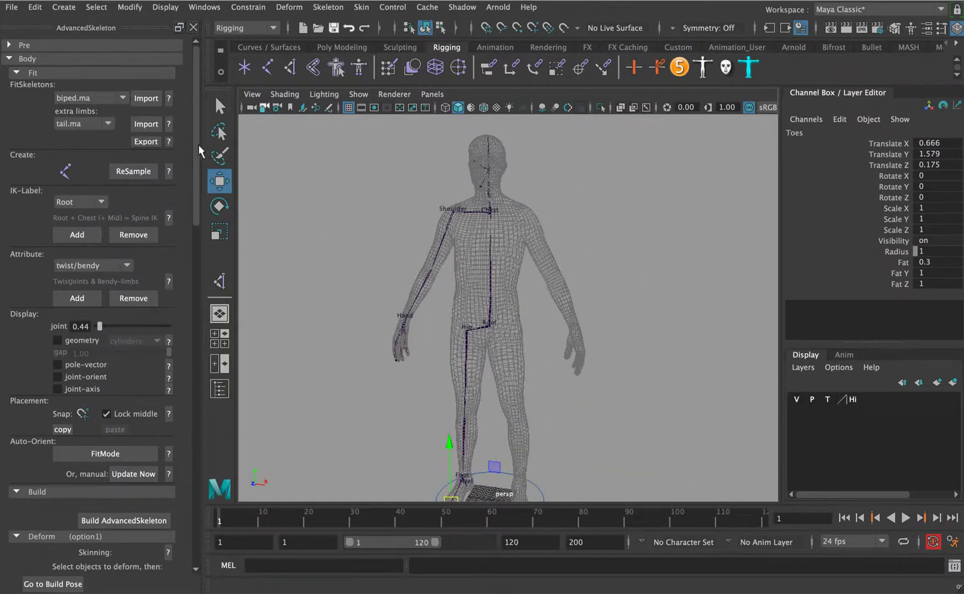
- Build the AdvancedSkeleton rig from the fitted skeleton and inspect the generated body, foot and knee controls
drag(198, 144, 187, 91)
click(19, 72)
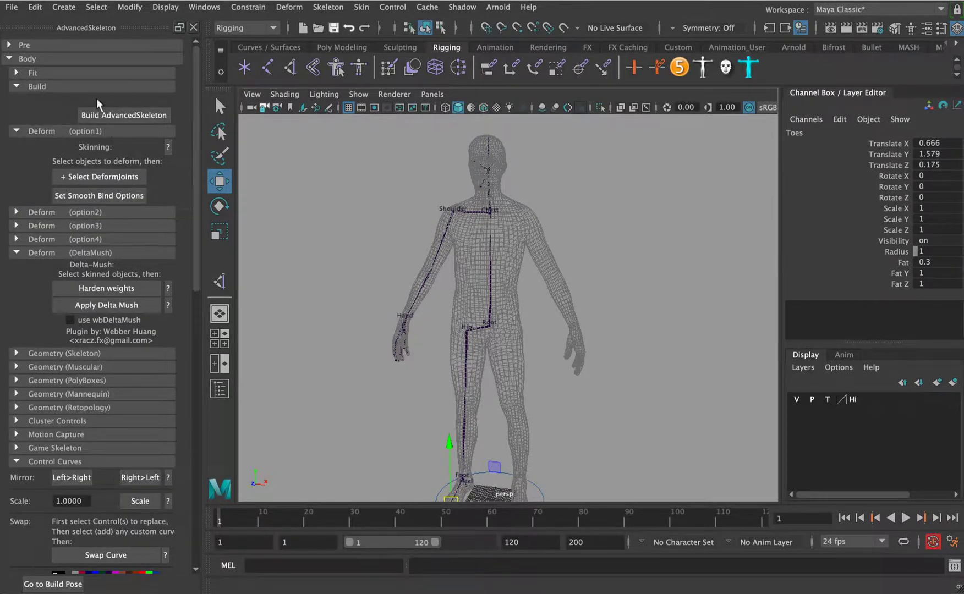
click(123, 113)
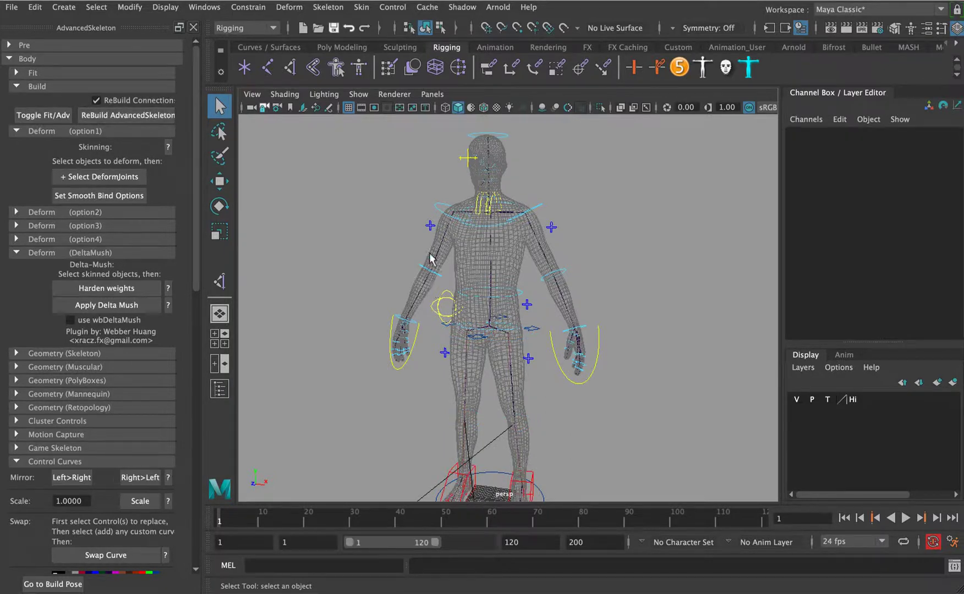
alt+drag(481, 314, 387, 327)
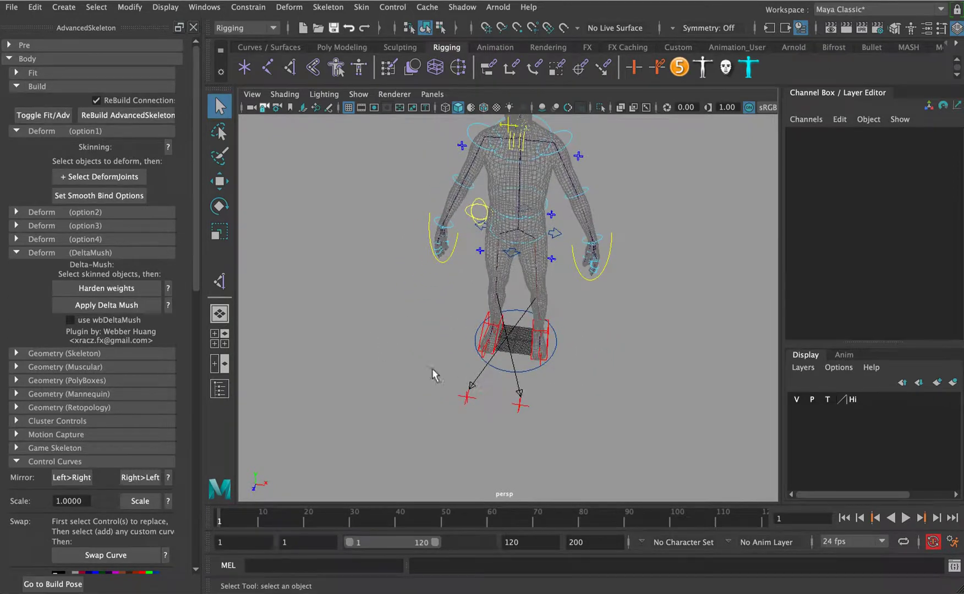
alt+drag(476, 179, 587, 201)
alt+drag(488, 201, 524, 211)
alt+drag(489, 354, 435, 266)
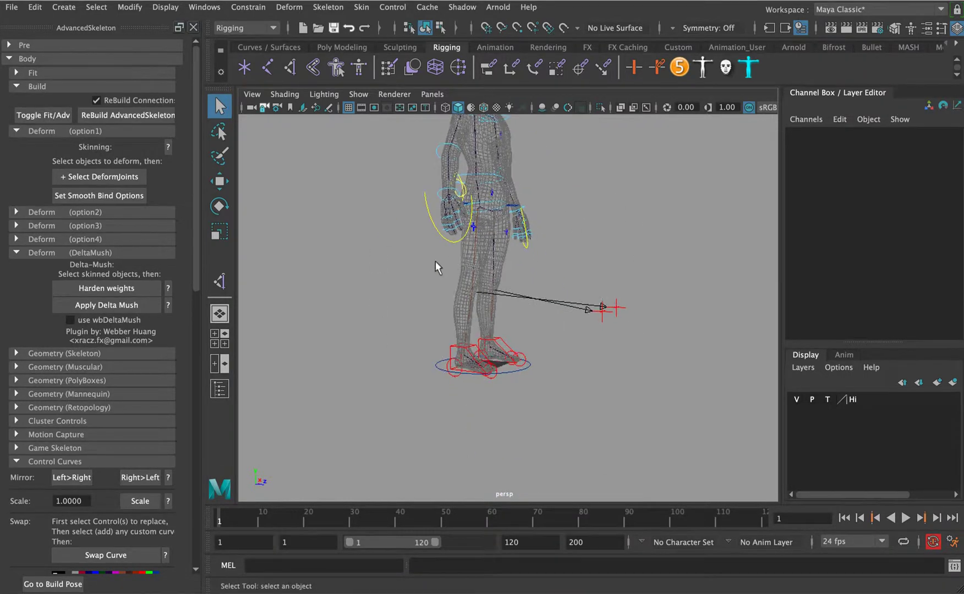
- Take the Hi layer out of template mode, select the body mesh, and add the deform joints to the selection
click(17, 87)
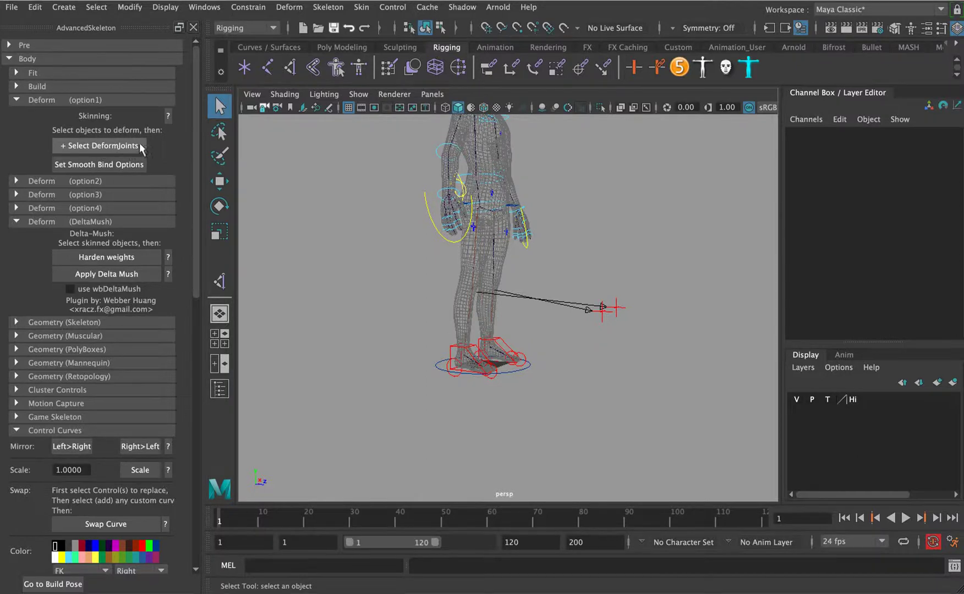
click(827, 400)
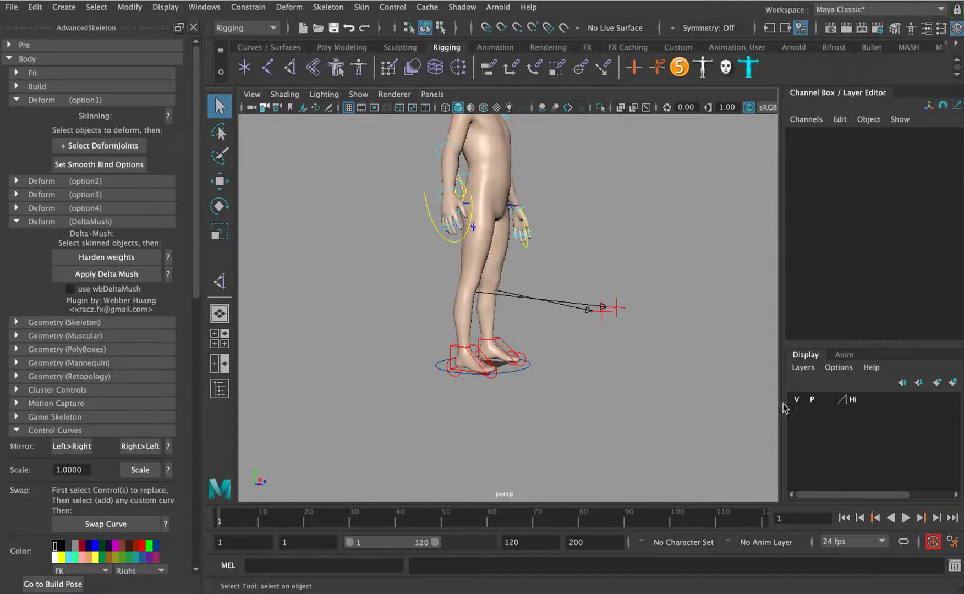
click(514, 177)
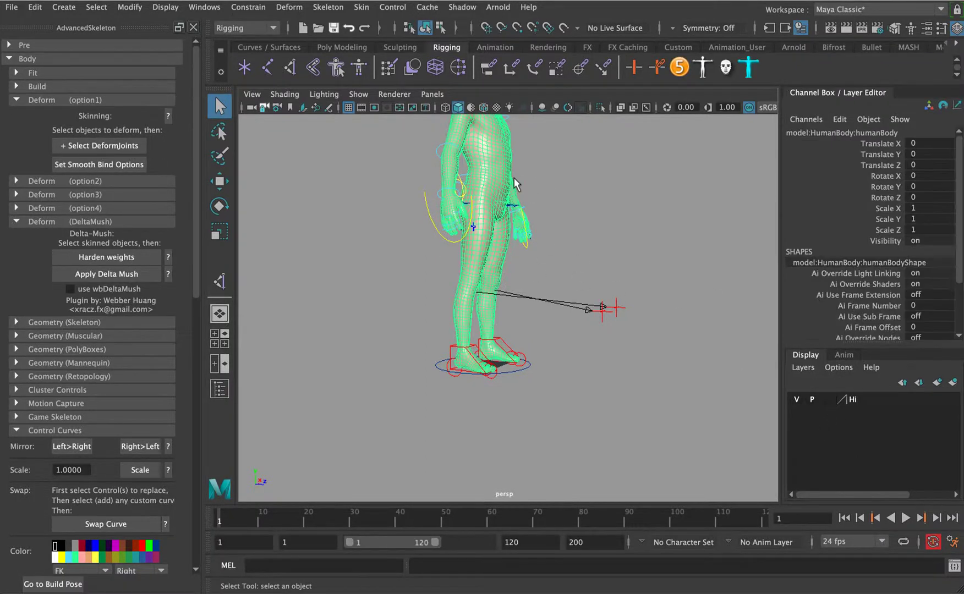
click(95, 147)
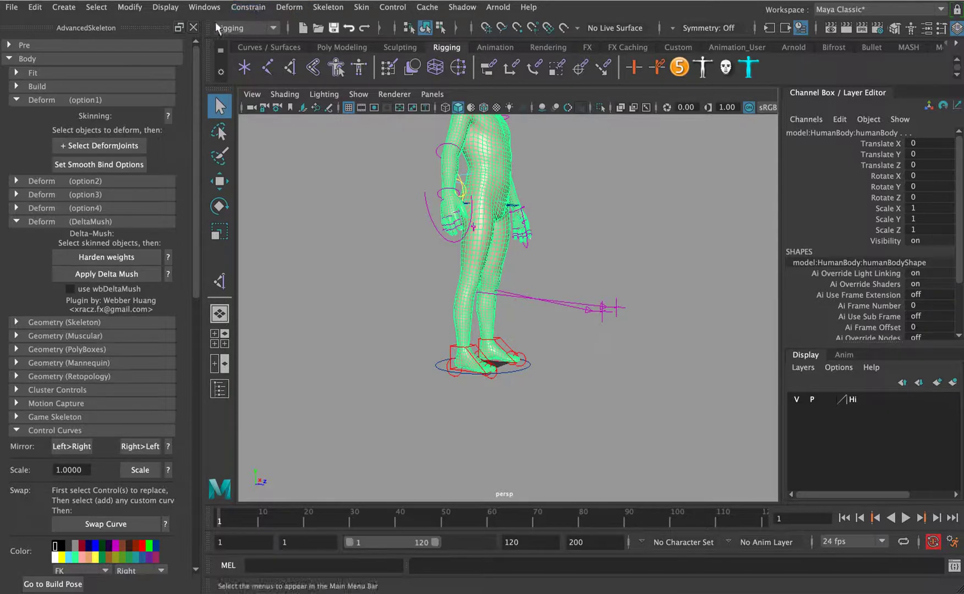
- Open the Outliner, select only the body mesh, and examine the rig's Group hierarchy down through Main to MotionSystem
click(207, 8)
click(223, 153)
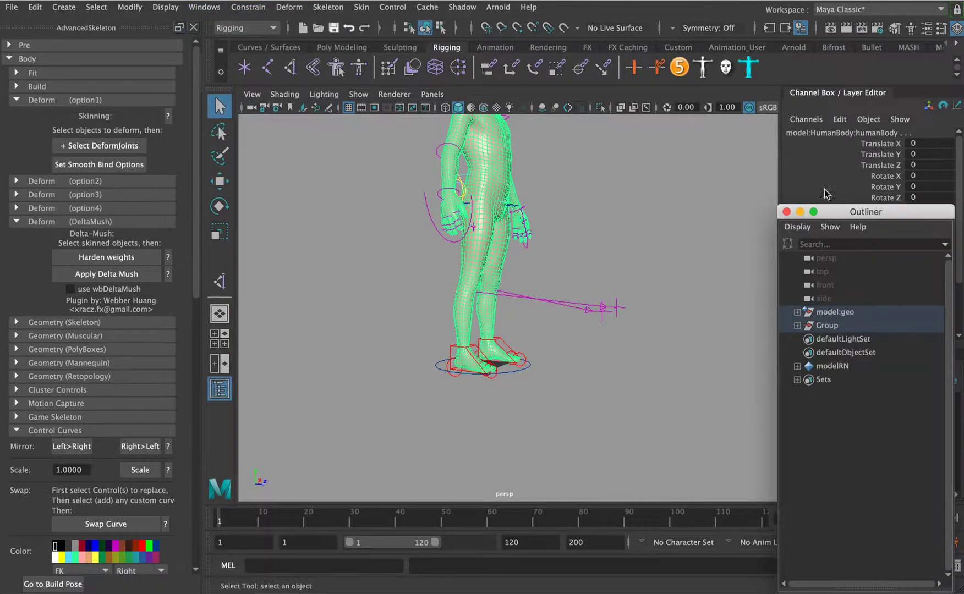
click(542, 175)
click(506, 160)
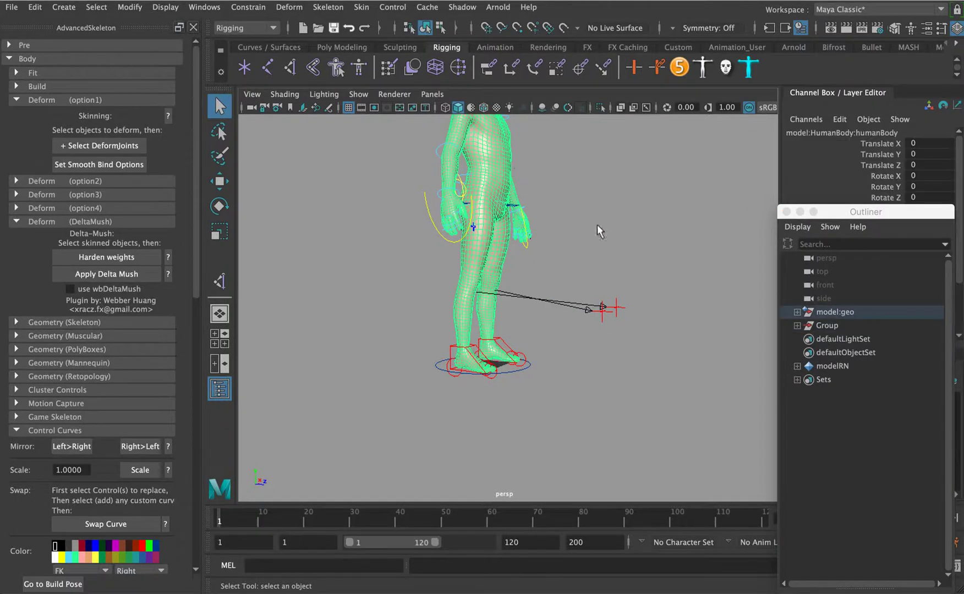
click(796, 325)
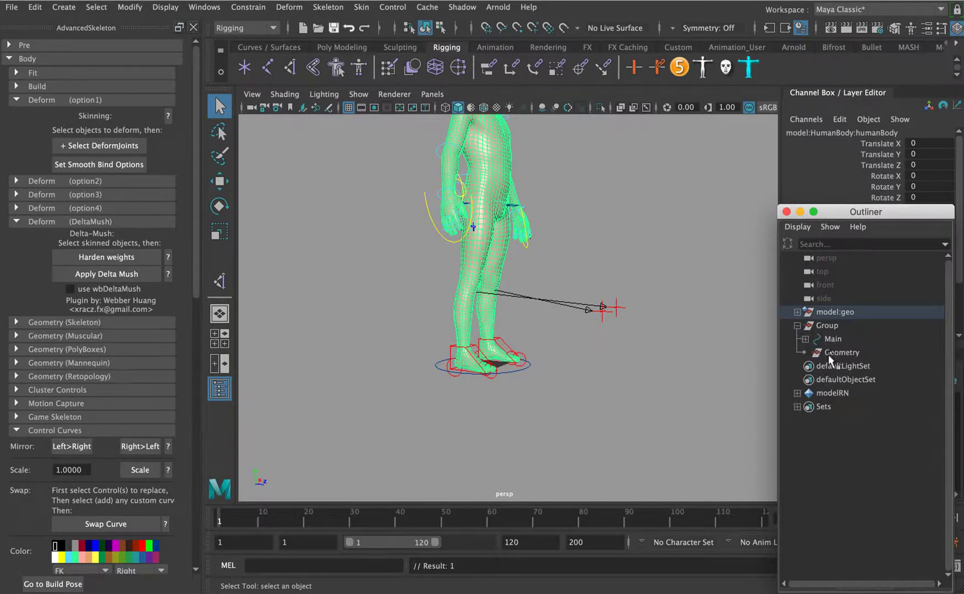
click(805, 339)
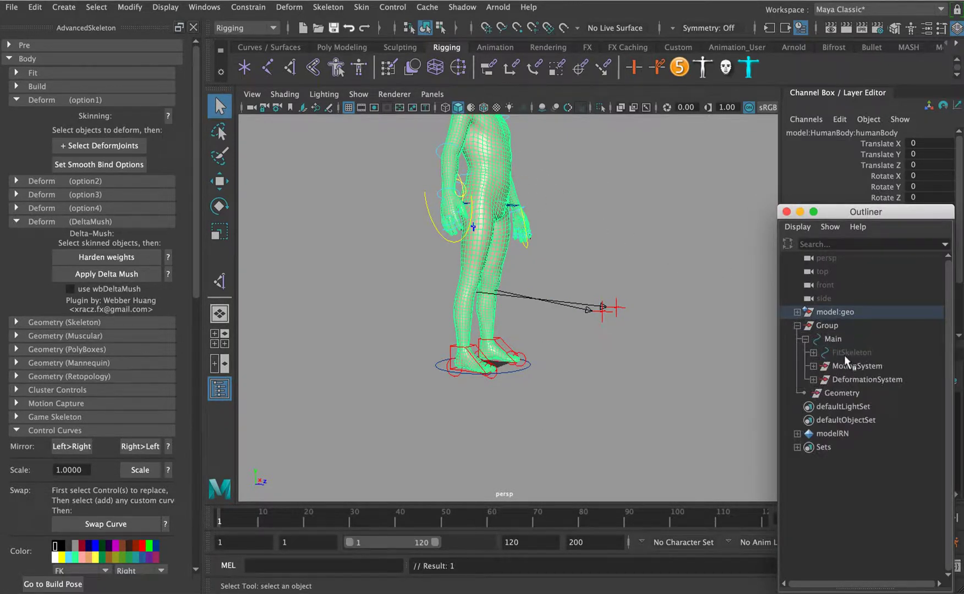
click(813, 366)
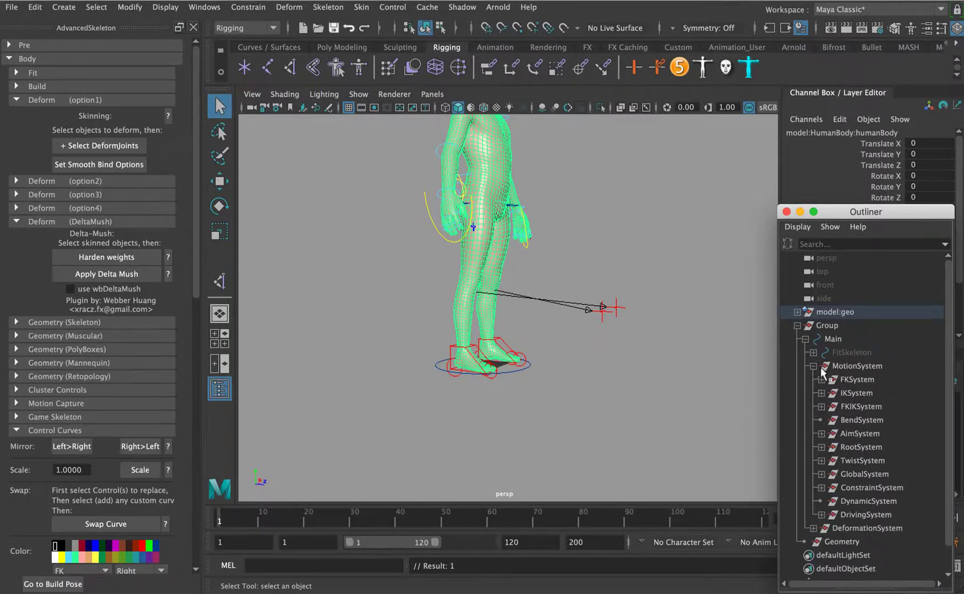
click(813, 365)
- Enable X-Ray Joints display in the viewport and select the body mesh together with the deform joints
alt+middle_click(542, 166)
alt+drag(541, 166, 424, 280)
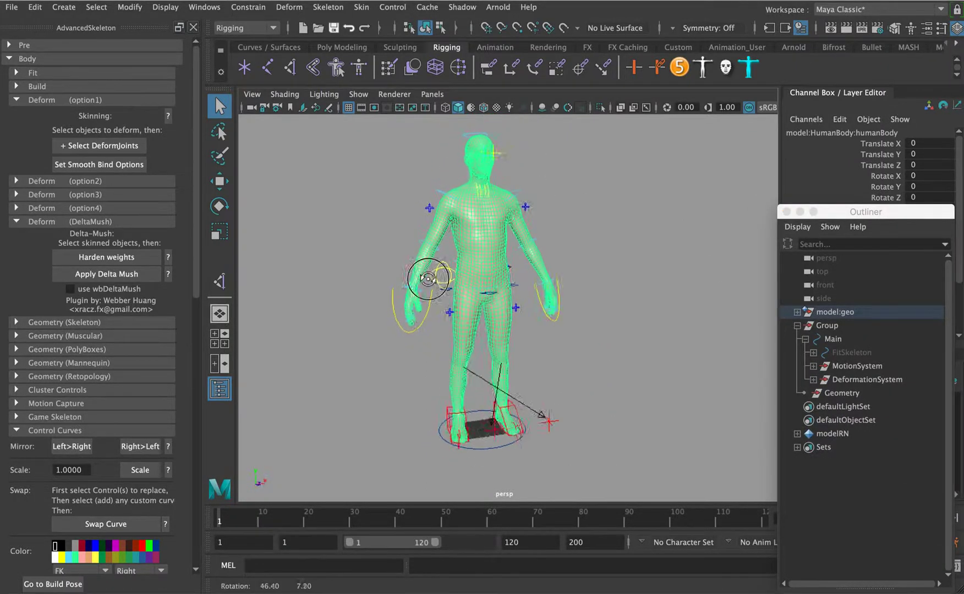
click(358, 94)
click(284, 94)
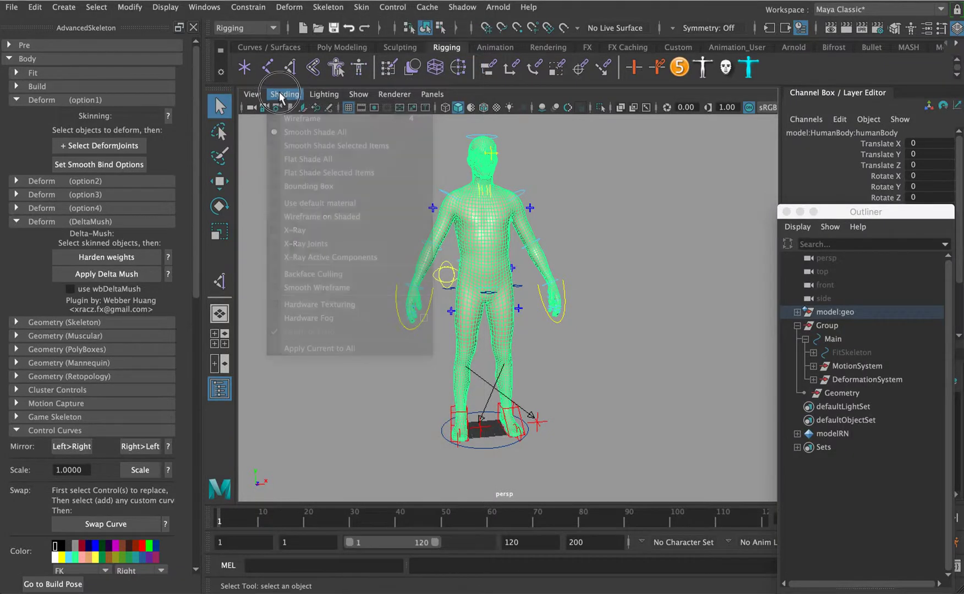
click(285, 94)
click(316, 242)
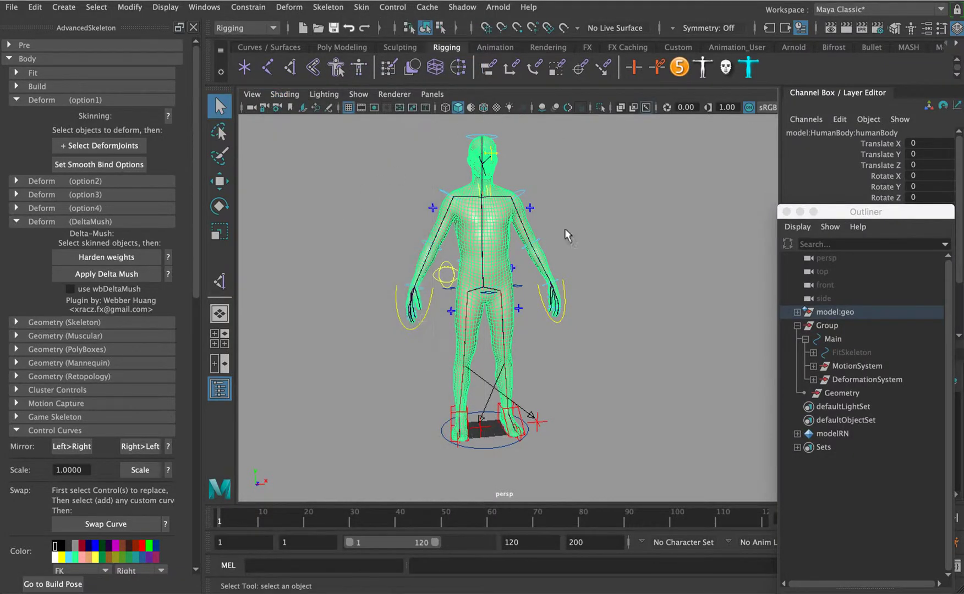
alt+right_drag(551, 254, 626, 225)
click(486, 278)
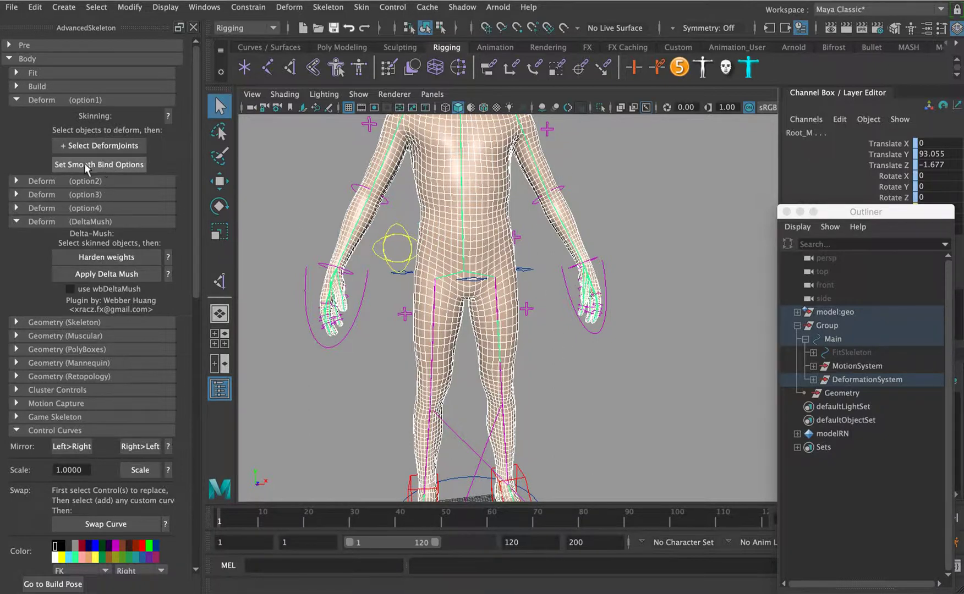
- Bind the mesh to the selected joints using Geodesic Voxel binding, Dual quaternion skinning and 4 max influences
click(99, 165)
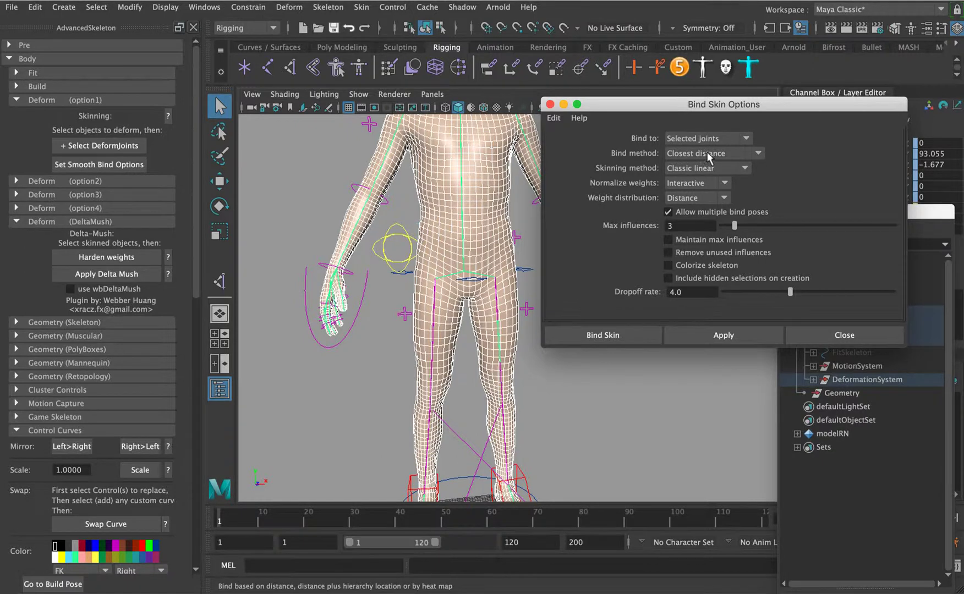
click(693, 153)
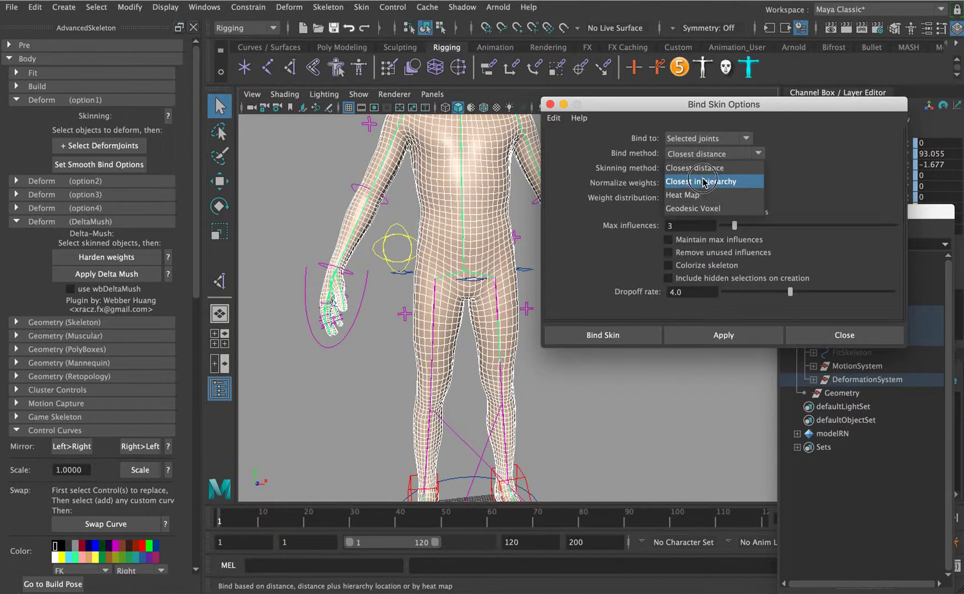
click(693, 208)
click(701, 168)
click(686, 197)
drag(732, 226, 735, 227)
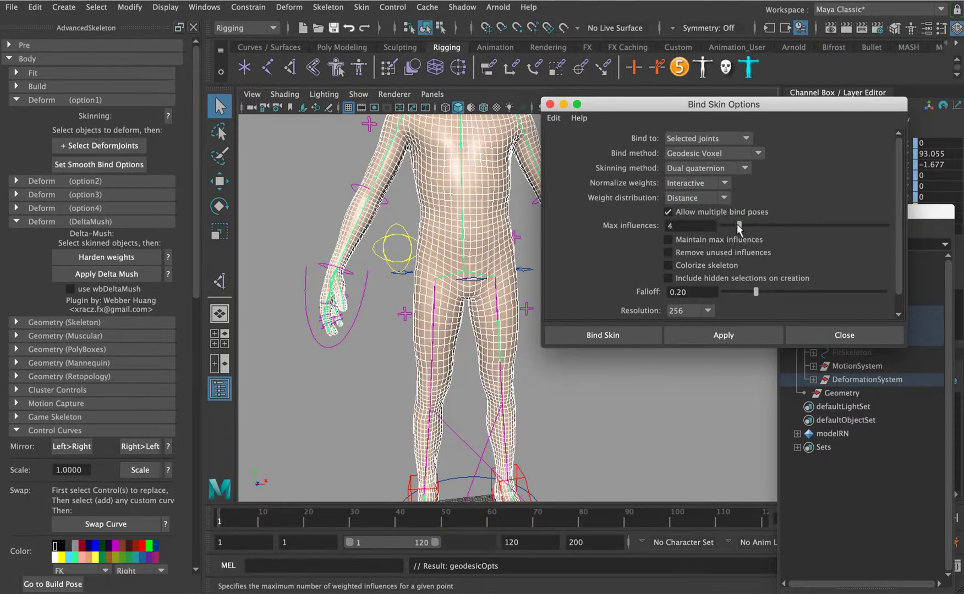
click(619, 330)
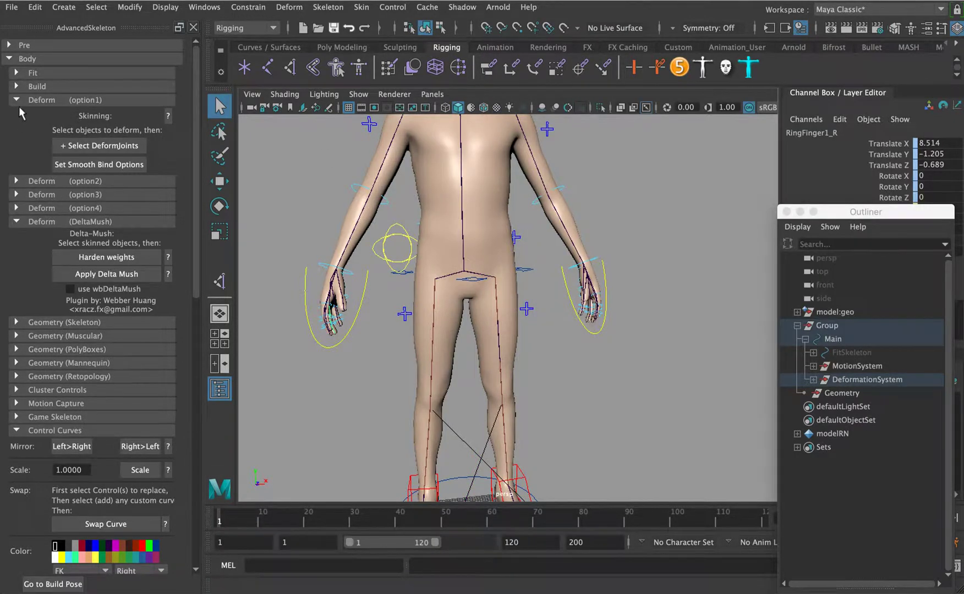
- Look through the alternative Deform sections, option2 to option4, and the DeltaMush section
click(15, 99)
click(30, 99)
click(18, 100)
click(22, 114)
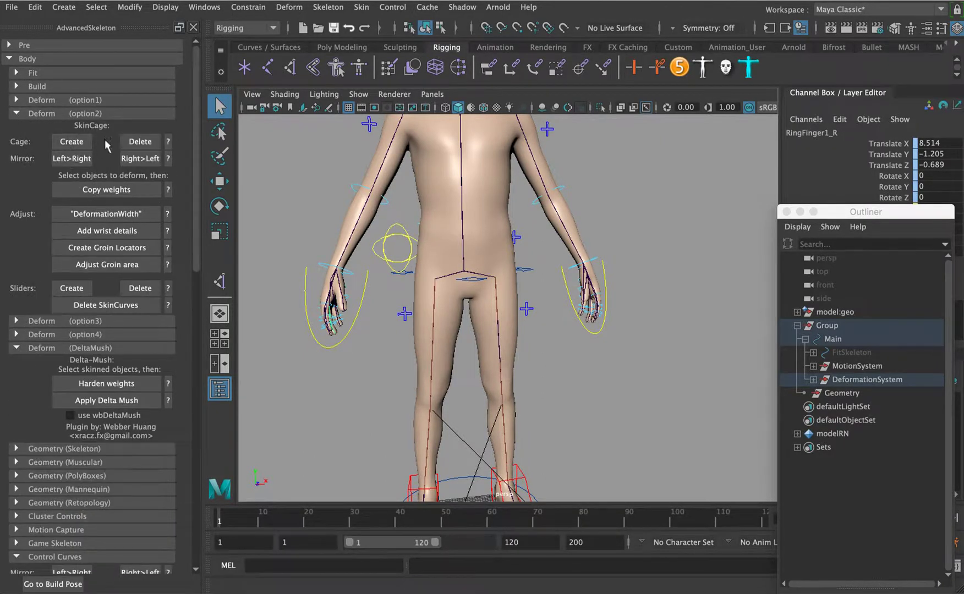
click(16, 114)
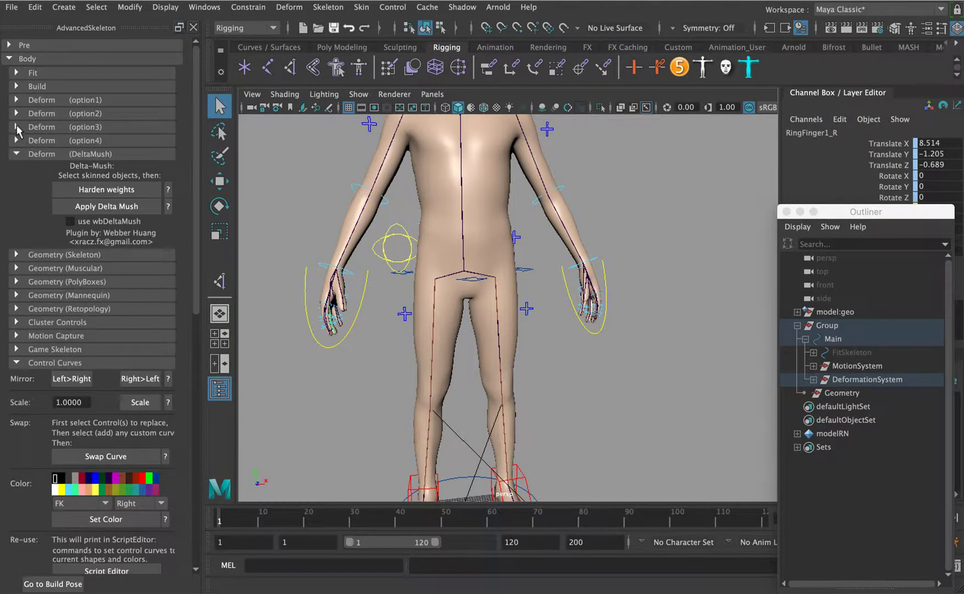
click(16, 127)
click(17, 128)
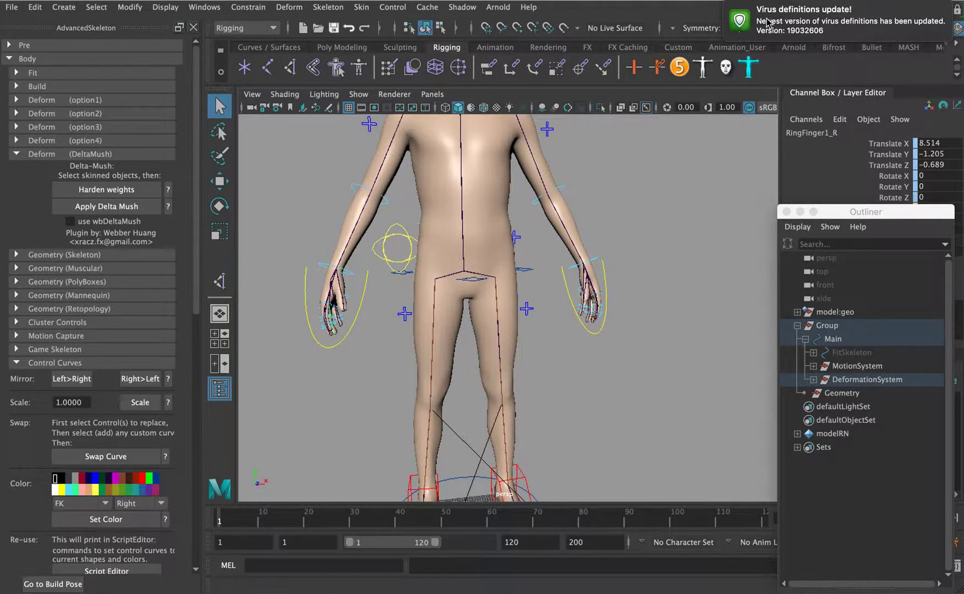
click(16, 154)
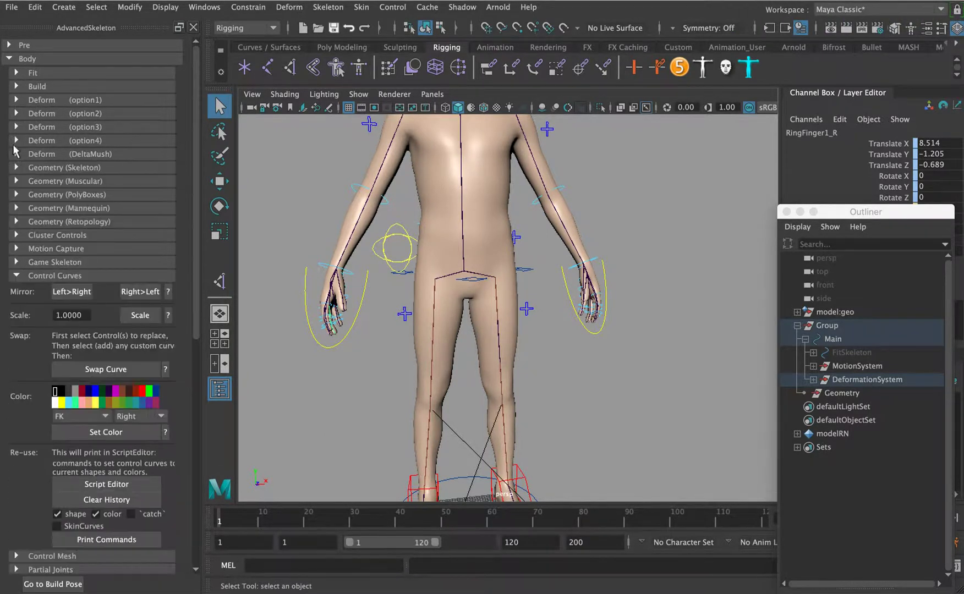
click(17, 140)
click(16, 142)
click(16, 155)
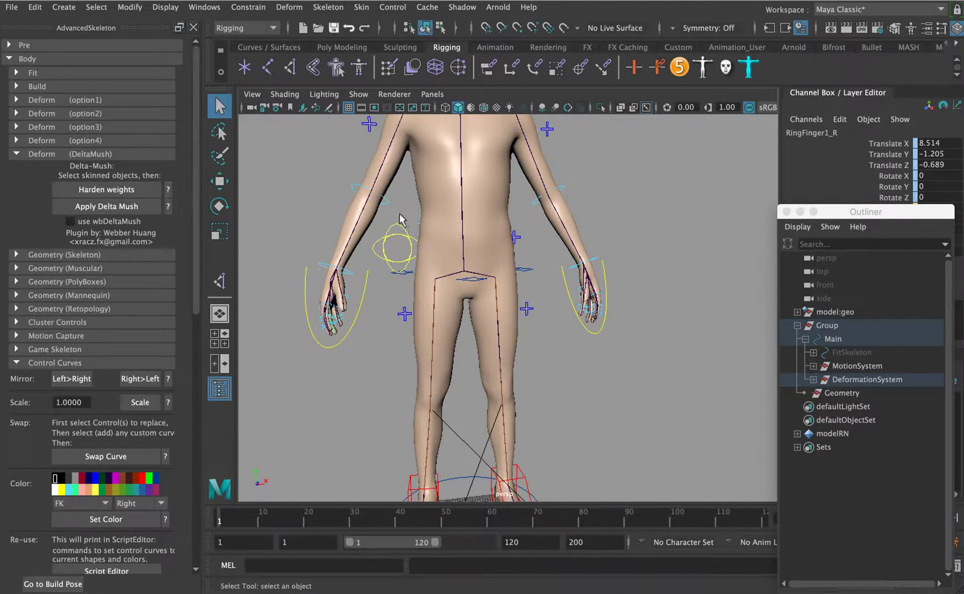
- Harden the body mesh's skin weights and apply Delta Mush to it
click(439, 187)
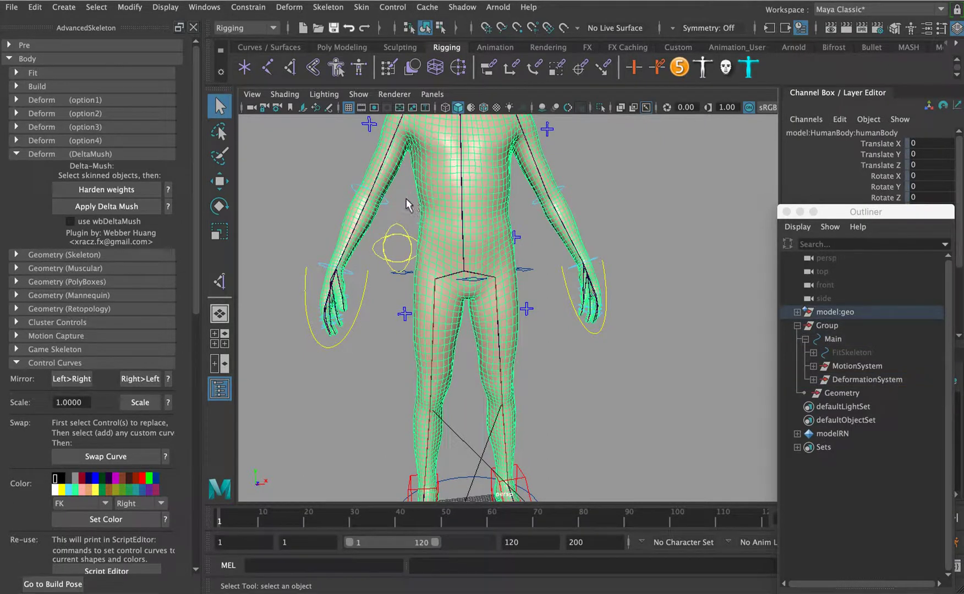
click(112, 190)
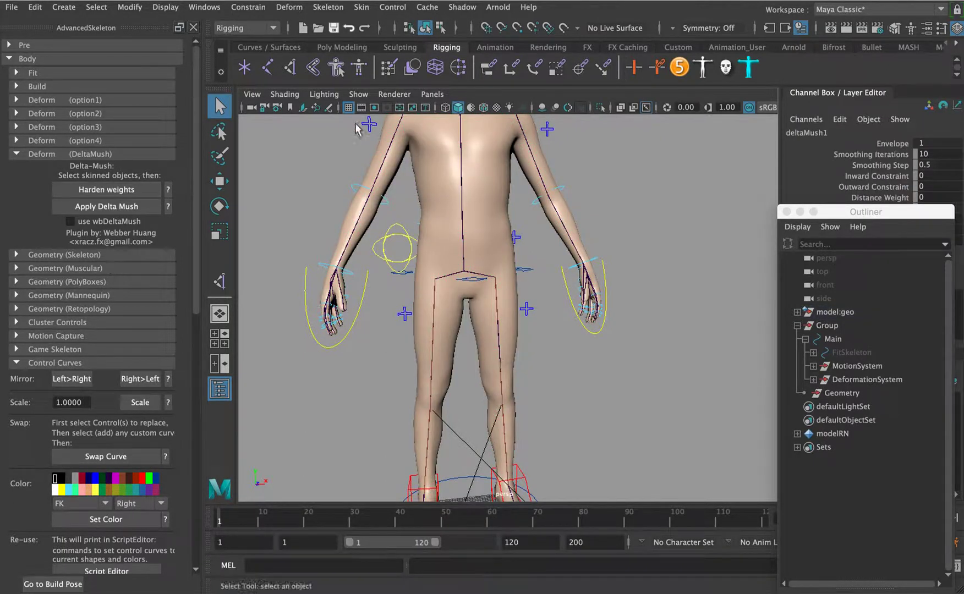
- Try to apply Delta Mush with the wbDeltaMush option, adding its deformer to MAYA_MODULE_PATH
click(111, 220)
click(113, 206)
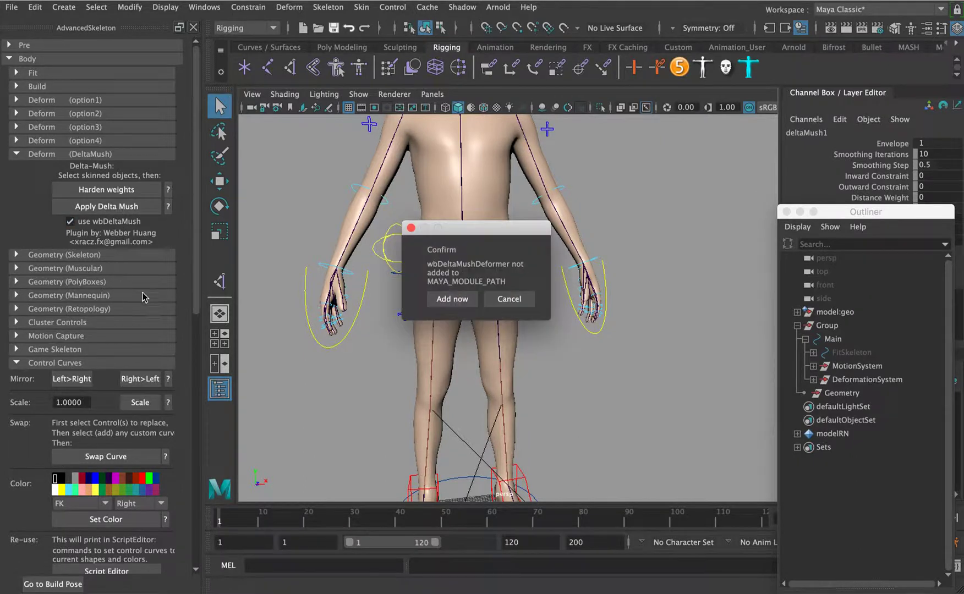
click(452, 298)
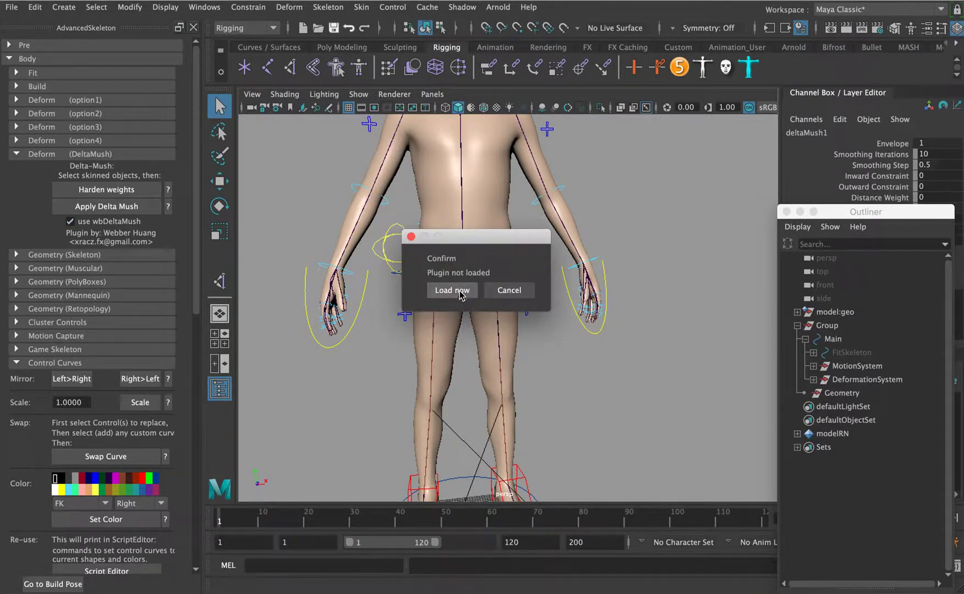
click(508, 290)
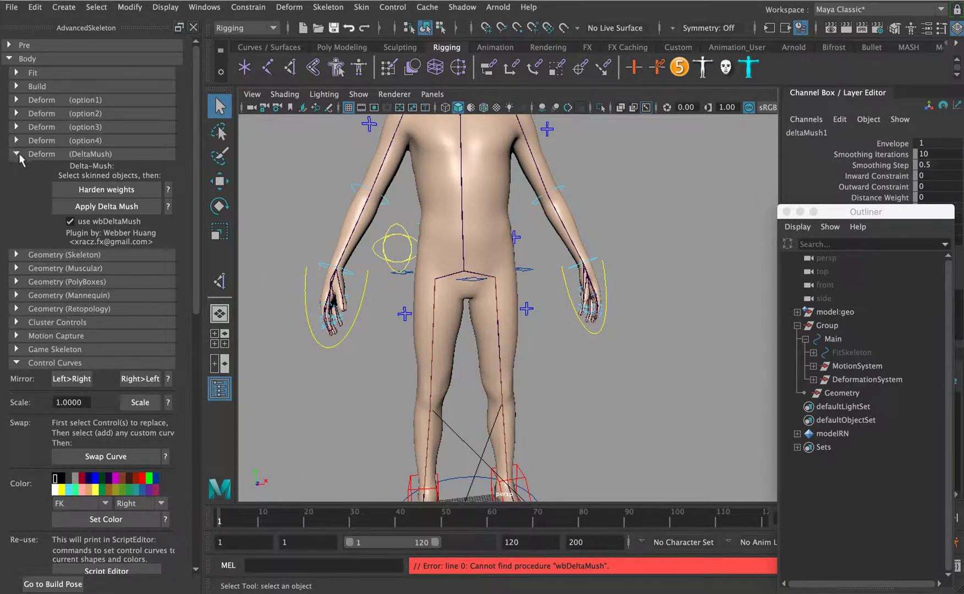
- Look through the Geometry (Skeleton) and Geometry (Muscular) sections
click(17, 154)
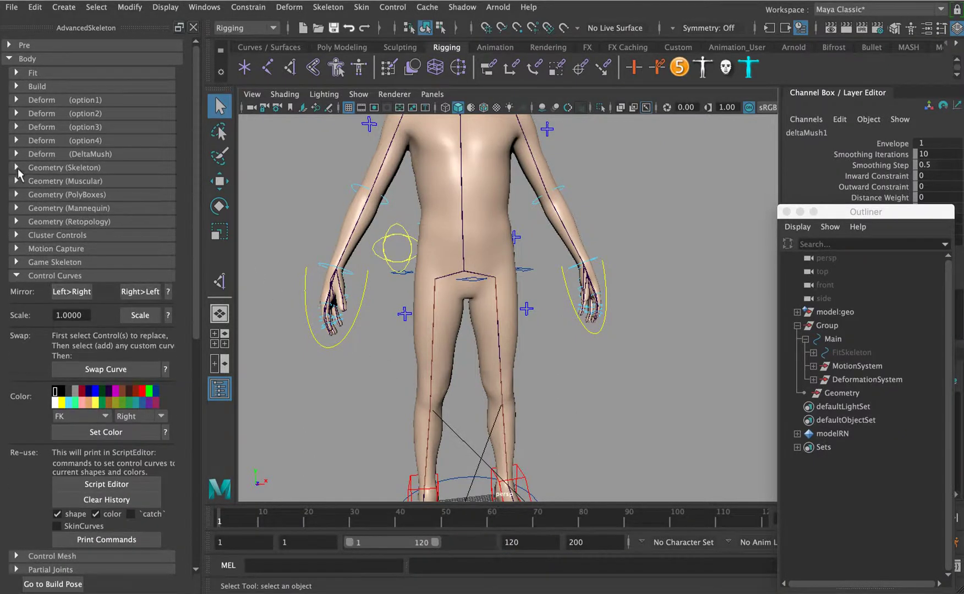
click(17, 167)
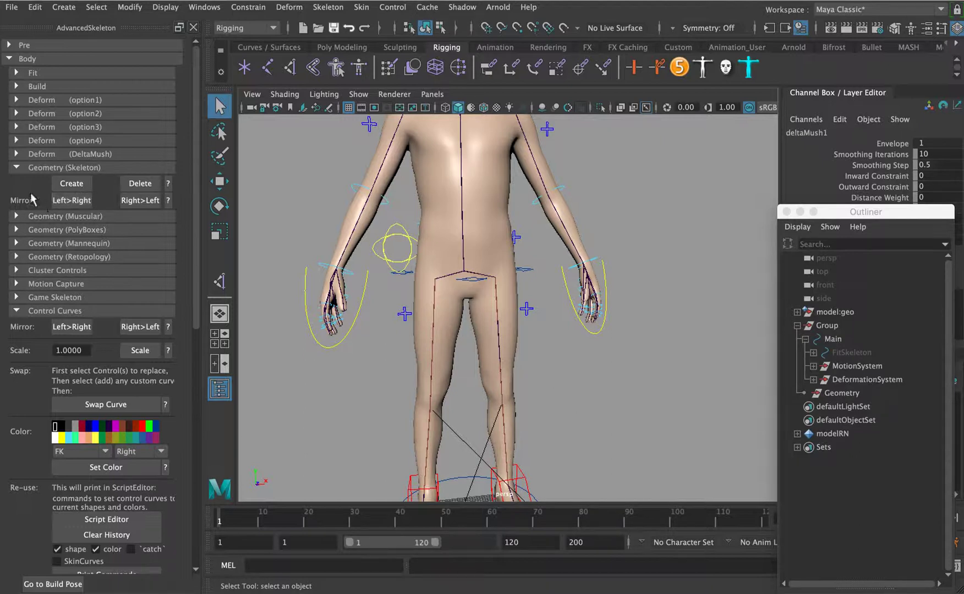
click(17, 216)
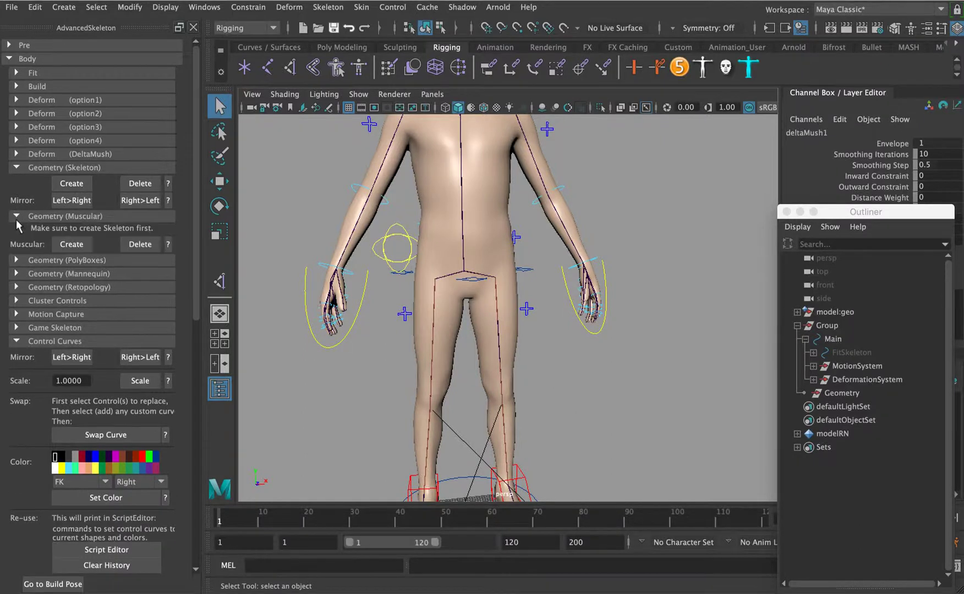
click(15, 168)
click(17, 181)
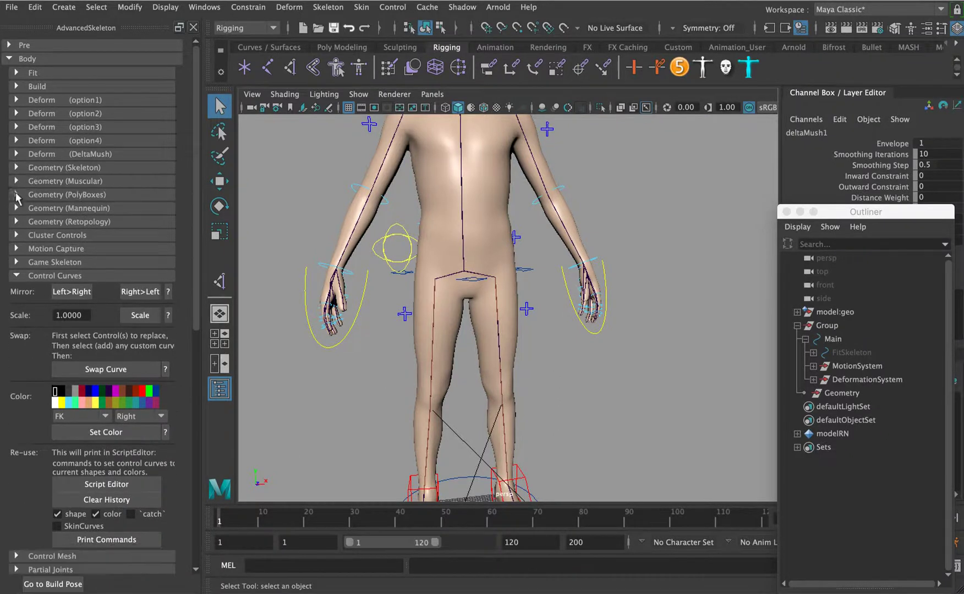
- Create the skeleton geometry for the rig and inspect the bones inside the body in wireframe display
alt+middle_drag(480, 118, 478, 228)
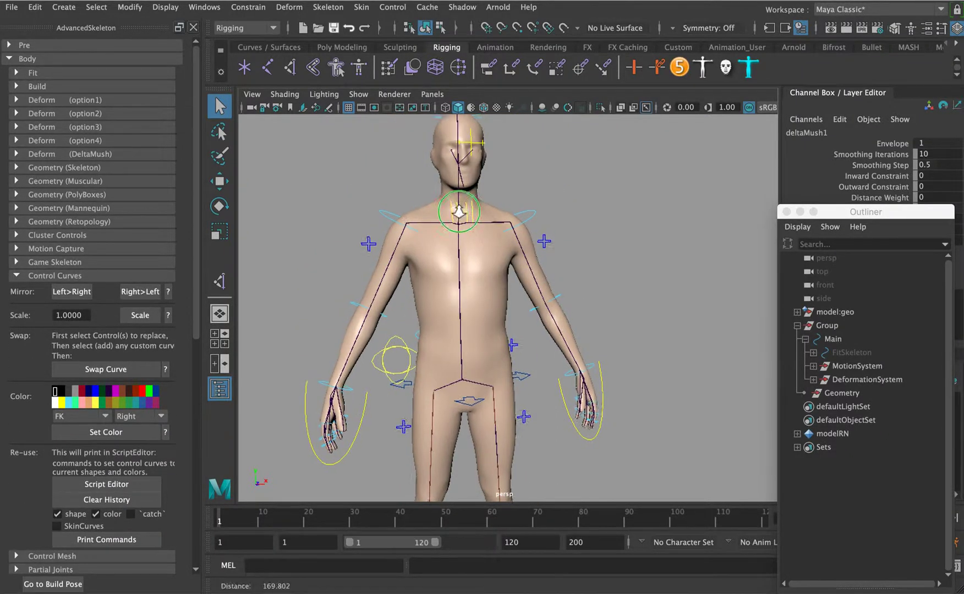
alt+right_drag(432, 201, 357, 198)
click(16, 168)
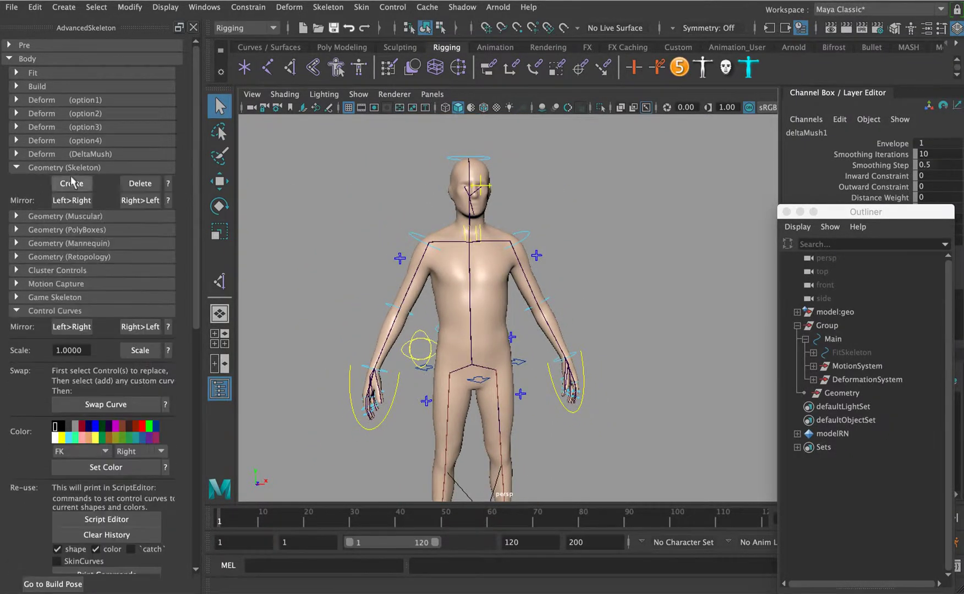
click(67, 185)
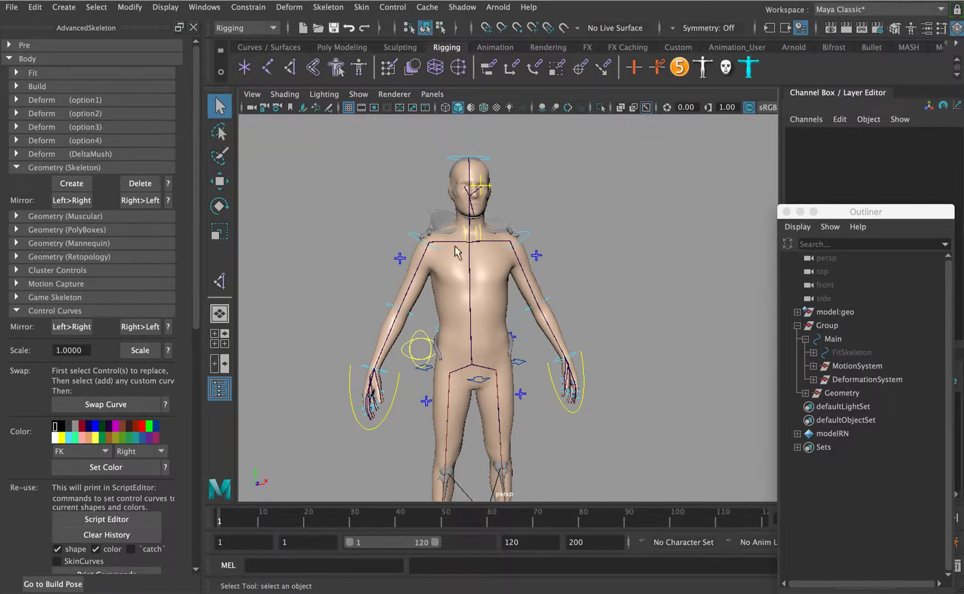
key(4)
scroll(482, 298, up, 5)
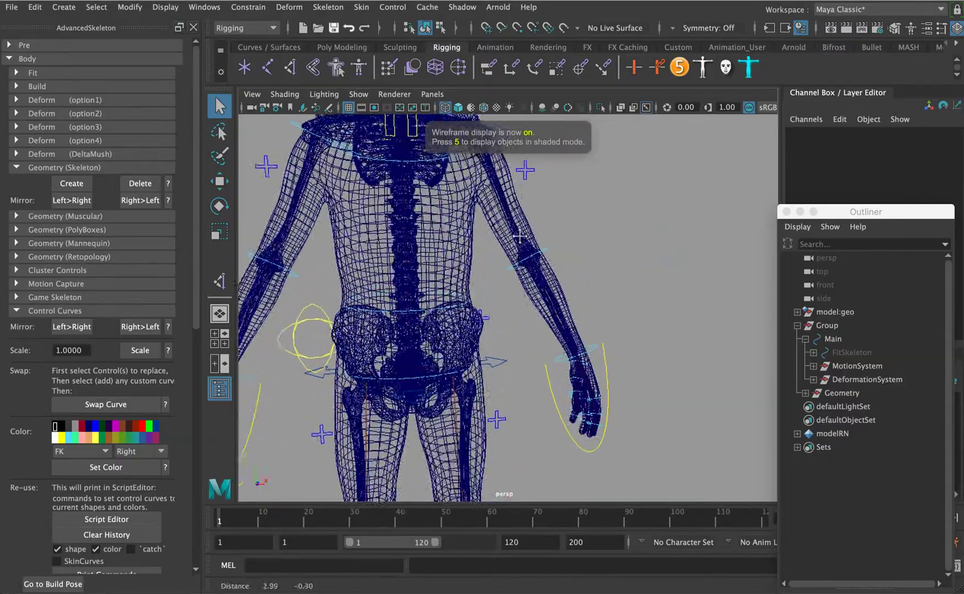
scroll(547, 331, up, 4)
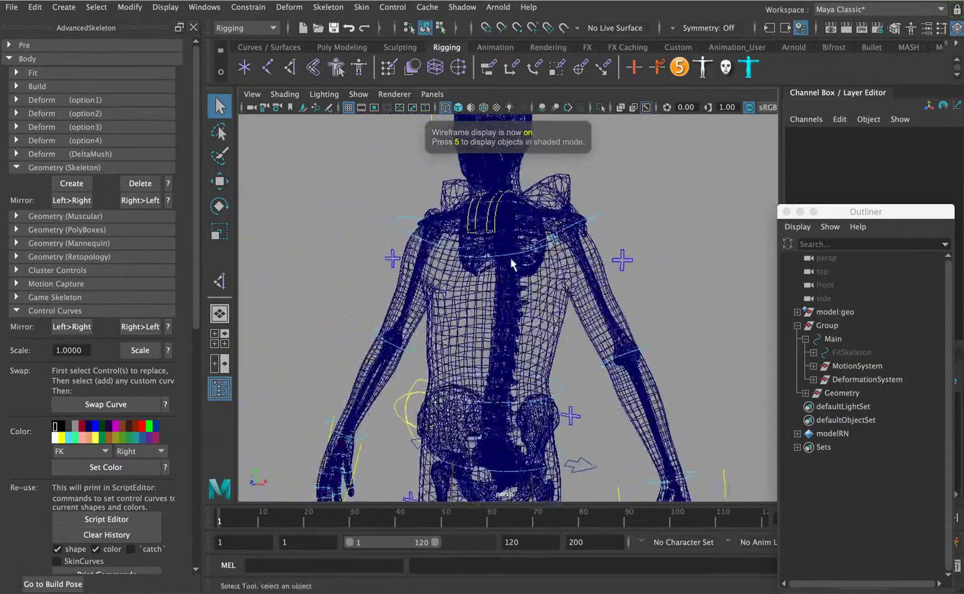
mouse_move(546, 330)
alt+mouse_down()
mouse_move(516, 326)
mouse_move(556, 329)
mouse_move(387, 321)
mouse_move(314, 303)
mouse_move(275, 361)
mouse_move(390, 377)
mouse_move(338, 353)
mouse_move(446, 368)
mouse_move(572, 319)
mouse_move(539, 301)
mouse_move(709, 304)
mouse_move(528, 333)
mouse_move(418, 330)
alt+mouse_up()
key(5)
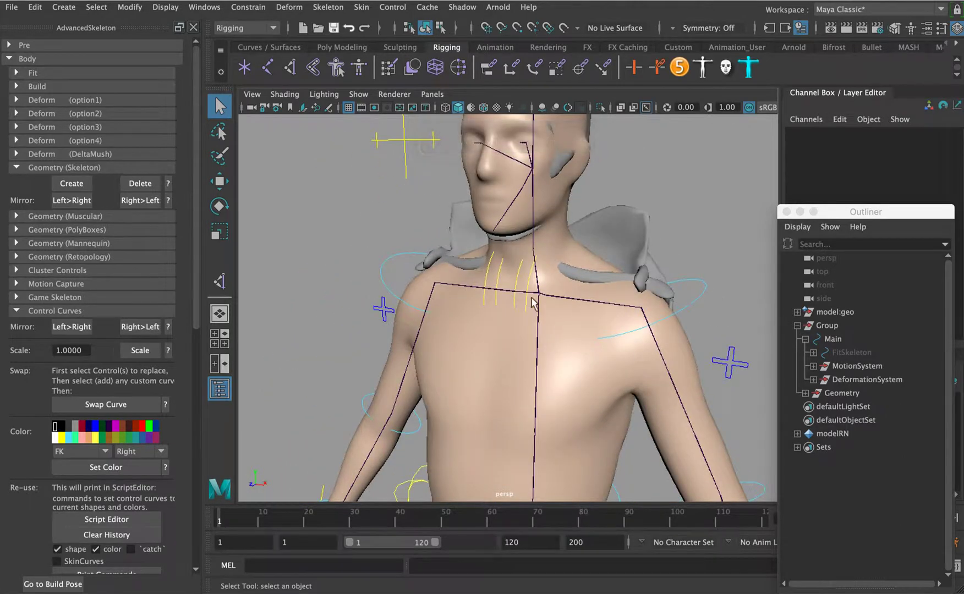
- Delete the skeleton geometry from the rig
click(145, 186)
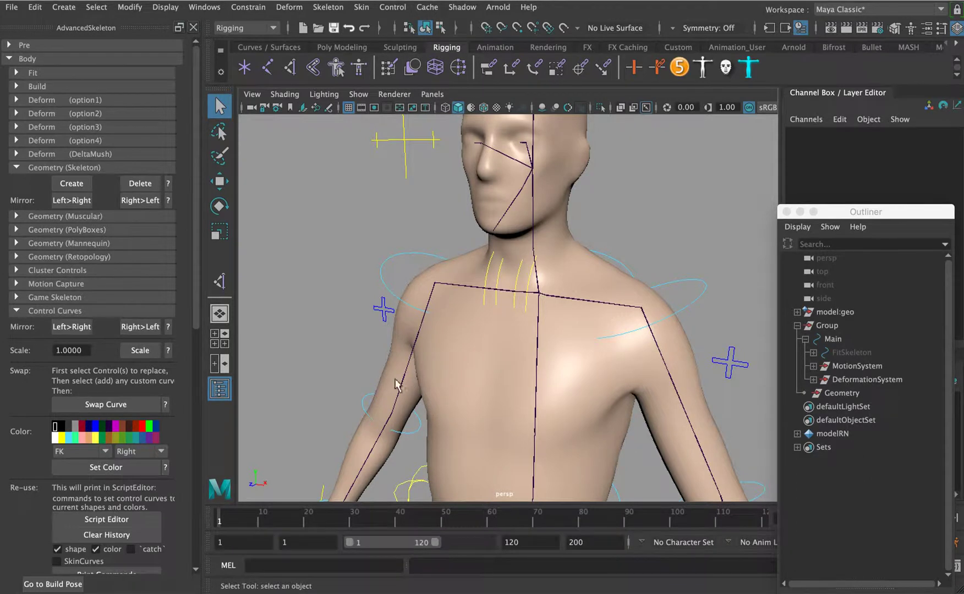
alt+right_drag(519, 270, 468, 275)
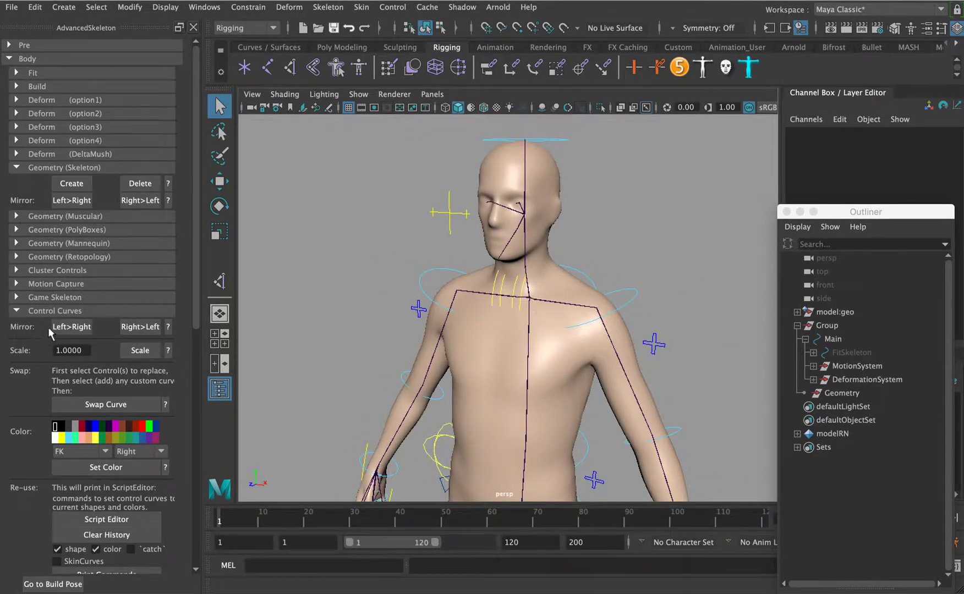
- Try moving one of the rig's control curves and undo the move
drag(194, 316, 195, 397)
alt+middle_drag(561, 402, 570, 243)
alt+right_drag(569, 244, 568, 344)
alt+drag(567, 344, 571, 333)
click(508, 338)
key(w)
drag(508, 338, 506, 388)
key(super+z)
alt+middle_drag(560, 375, 562, 302)
alt+right_drag(541, 293, 480, 287)
drag(456, 290, 460, 294)
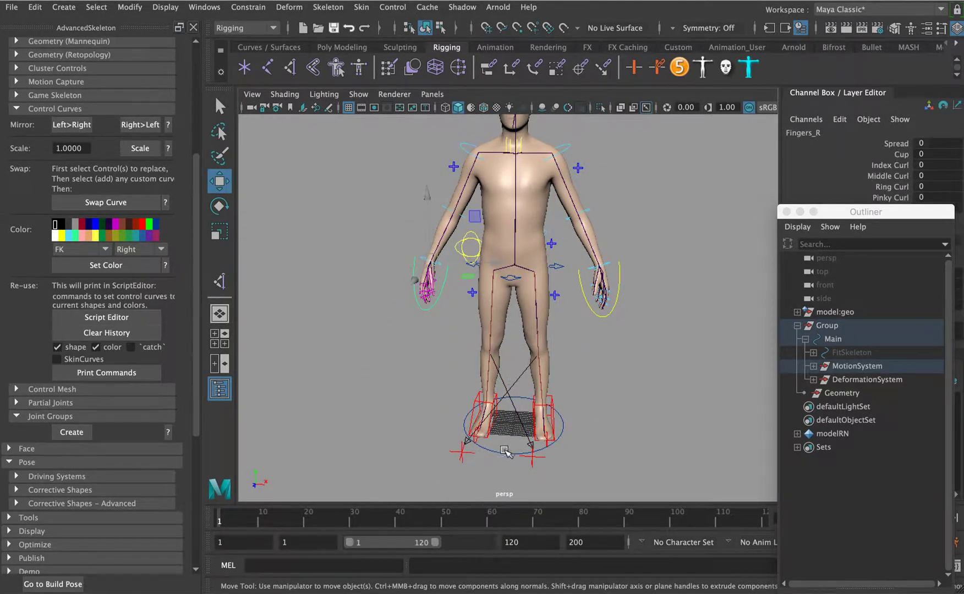
- Move the leg pole vector controls outward from the feet, with PoleLeg_R at about -40 in Translate X
click(467, 461)
drag(473, 457, 434, 454)
click(528, 463)
- Close the Outliner window
alt+middle_drag(581, 192, 581, 215)
alt+drag(581, 214, 479, 216)
alt+middle_drag(479, 216, 489, 205)
alt+right_drag(490, 205, 663, 203)
click(786, 211)
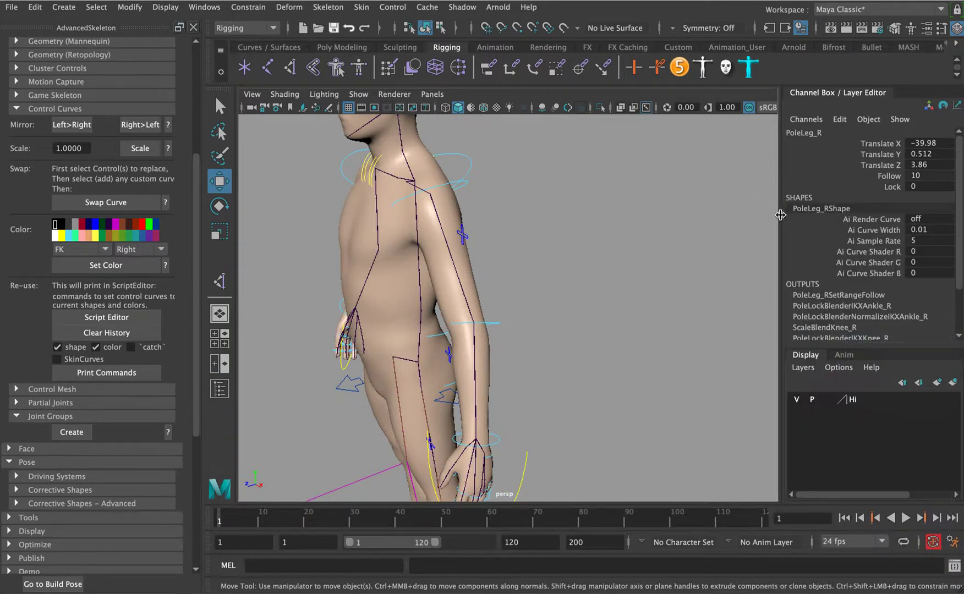
- Try rotating the FKShoulder_L control to about -40 degrees in Y to raise the left arm, and undo it
alt+drag(547, 188, 603, 252)
click(553, 216)
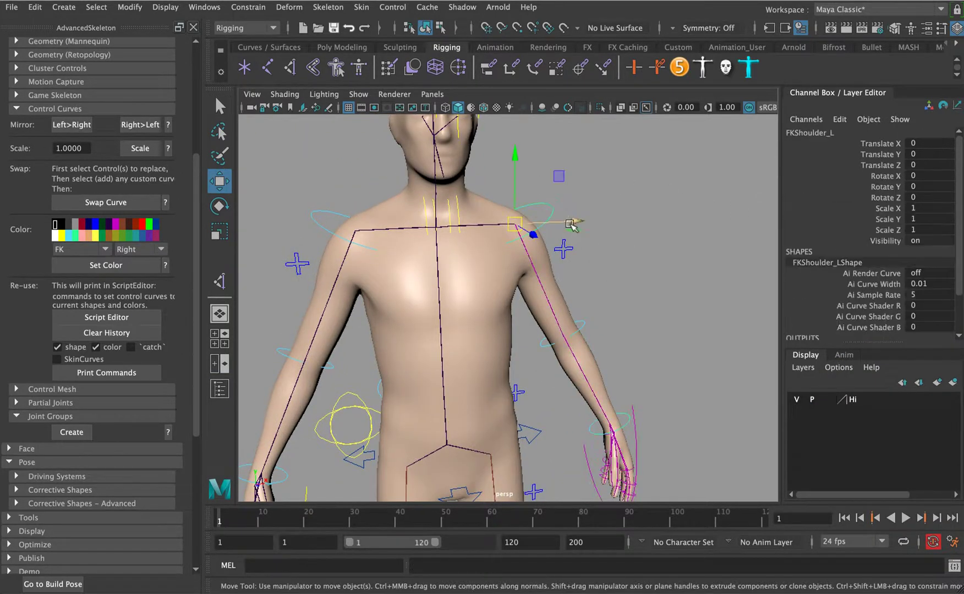
key(e)
drag(491, 170, 528, 246)
key(super+z)
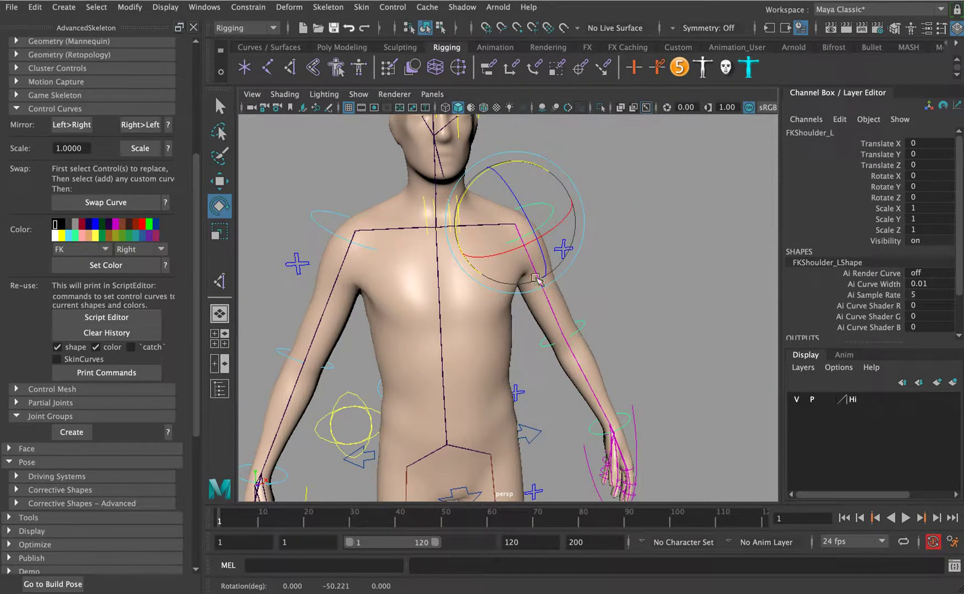
drag(517, 167, 533, 272)
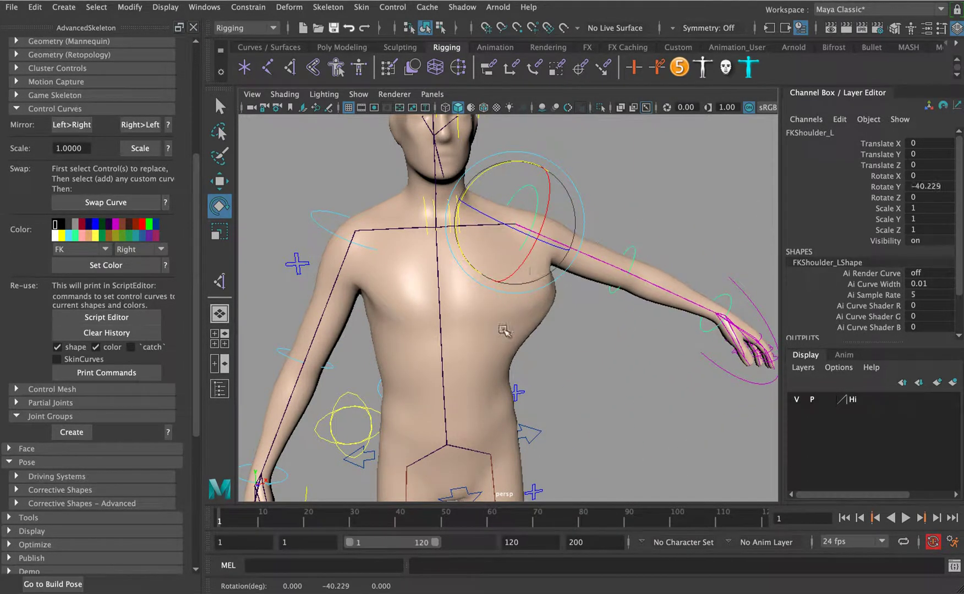
key(super+z)
- Rotate the HipSwinger_M control to about -13.1, -4.9 and 1.1 degrees in X, Y and Z
click(352, 401)
alt+middle_drag(355, 455, 380, 364)
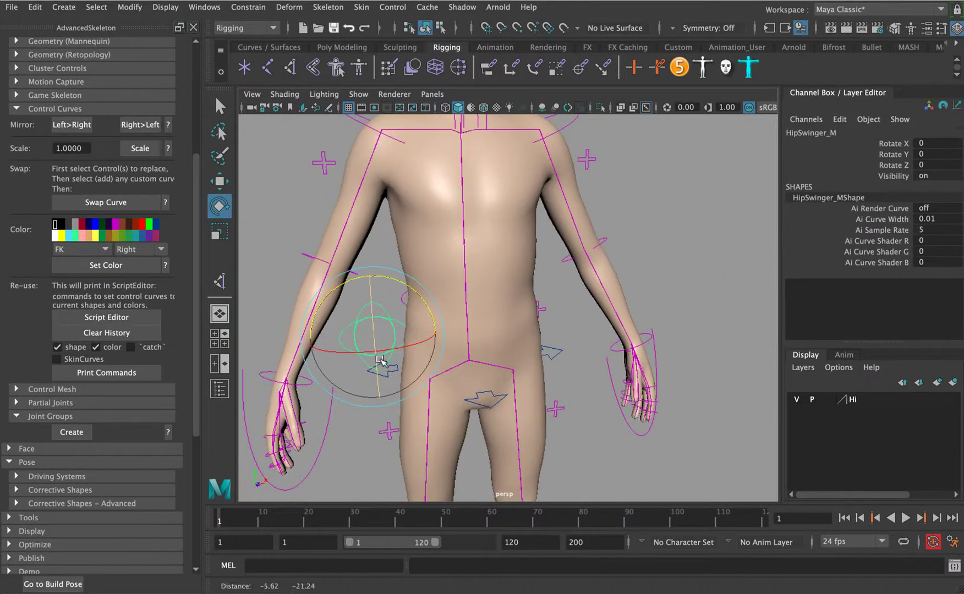
drag(380, 364, 451, 280)
scroll(417, 295, down, 5)
- Try moving the left wrist control, undo the move and clear the selection
click(566, 355)
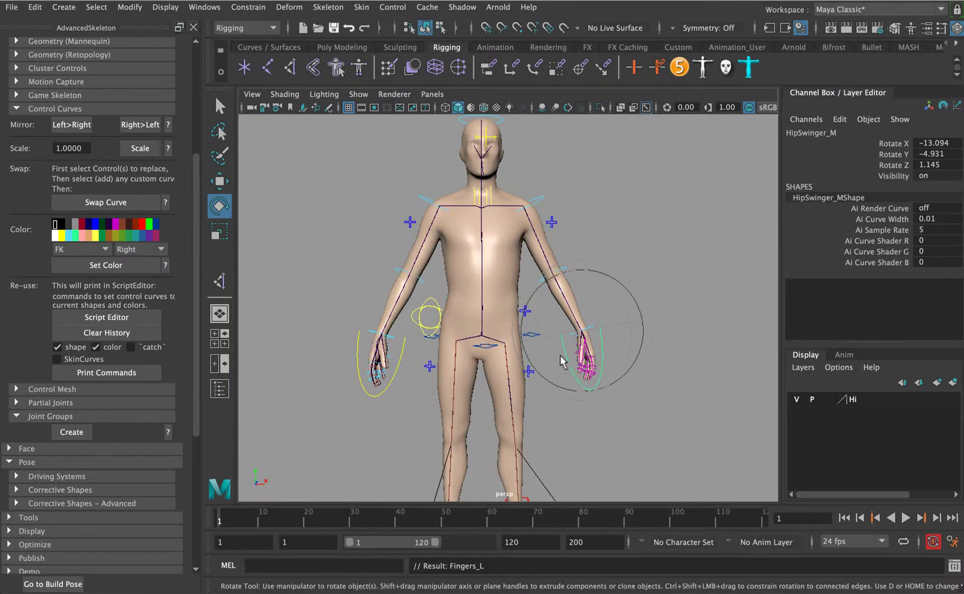
key(w)
click(580, 332)
click(625, 296)
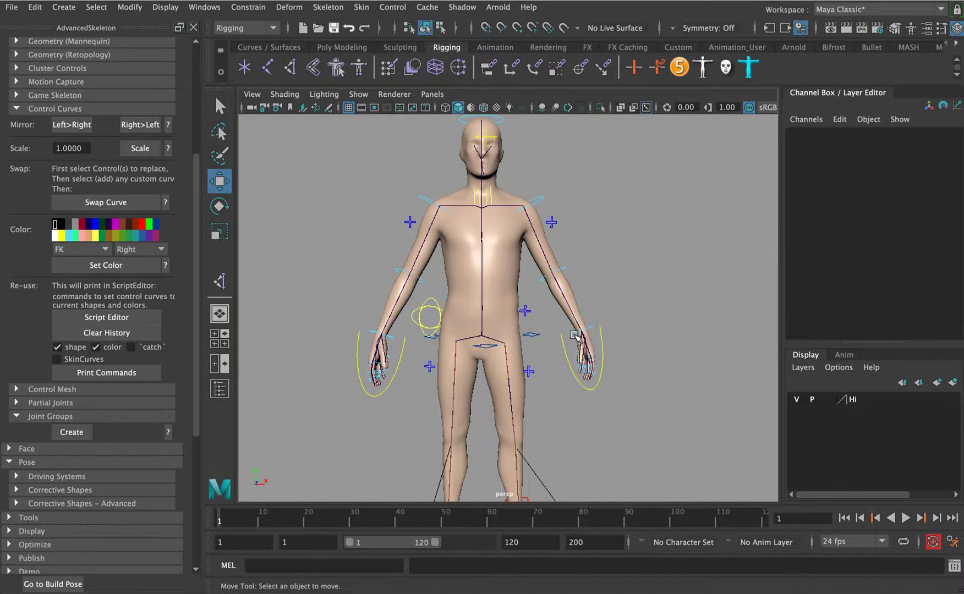
click(574, 334)
mouse_move(580, 330)
mouse_down()
mouse_move(591, 305)
mouse_move(592, 336)
mouse_up()
key(super+z)
click(635, 391)
- Switch the left arm to IK by setting the FKIKBlend of the FKIKArm_L control to 10
alt+drag(634, 392, 550, 386)
alt+middle_drag(512, 210, 484, 264)
alt+drag(485, 264, 552, 279)
scroll(531, 269, up, 3)
click(599, 268)
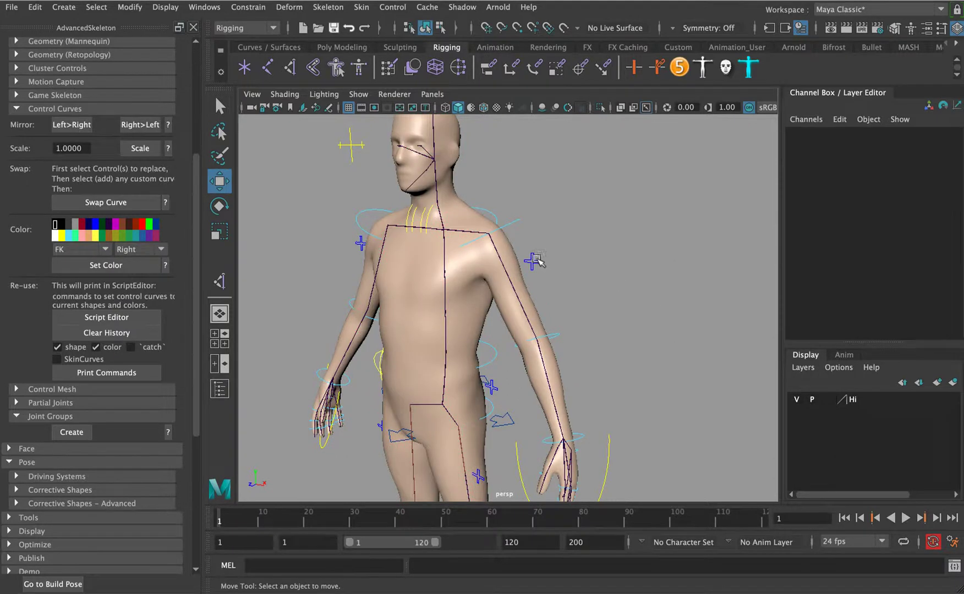
click(535, 260)
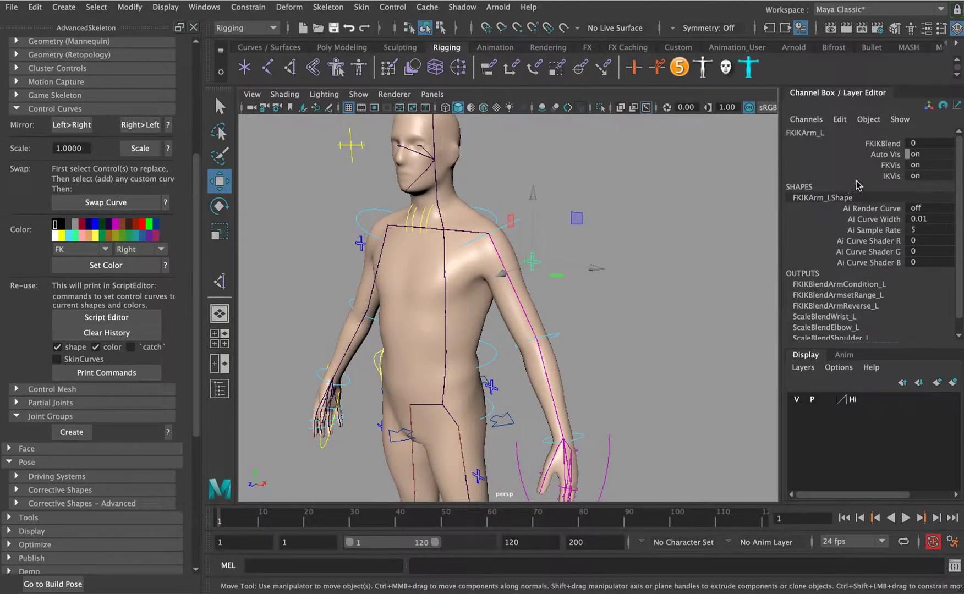
click(883, 143)
middle_drag(551, 246, 817, 226)
double_click(922, 142)
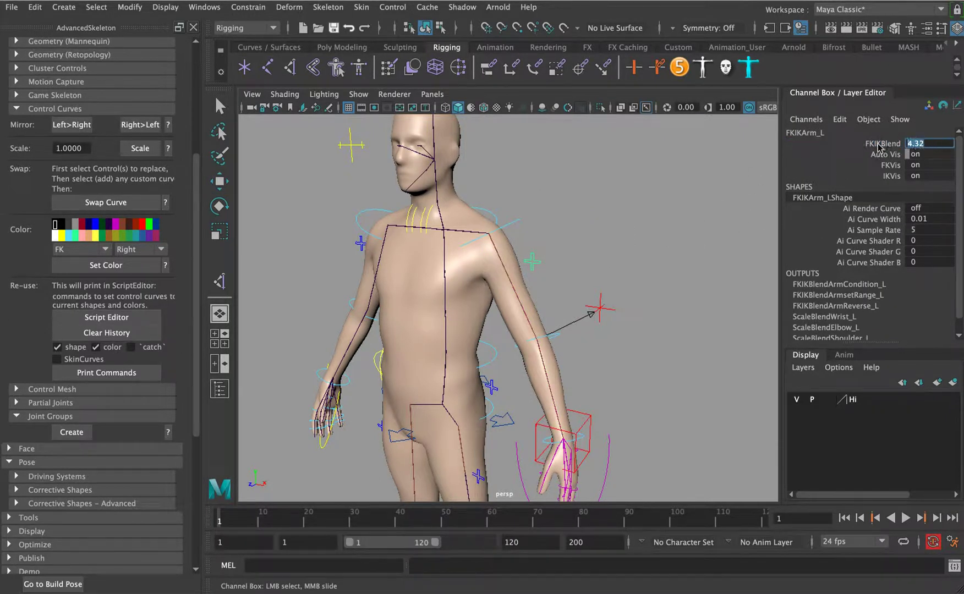
text(10)
key(Return)
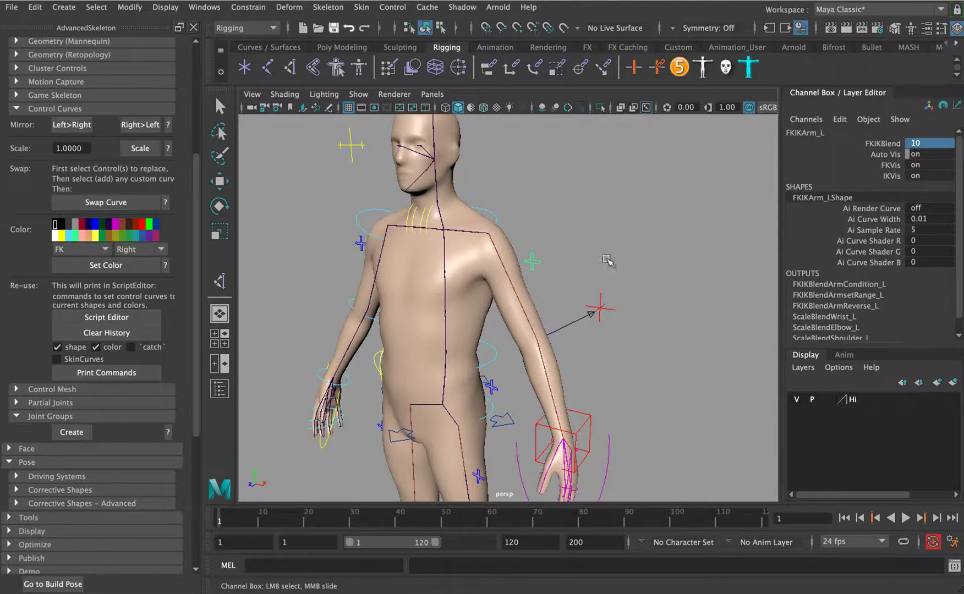
- Move the IKArm_L control to about -18.4, 23.1, 10.6 to bend the left arm forward, and rotate the hand
click(611, 261)
click(588, 426)
key(w)
alt+drag(577, 378, 432, 294)
key(e)
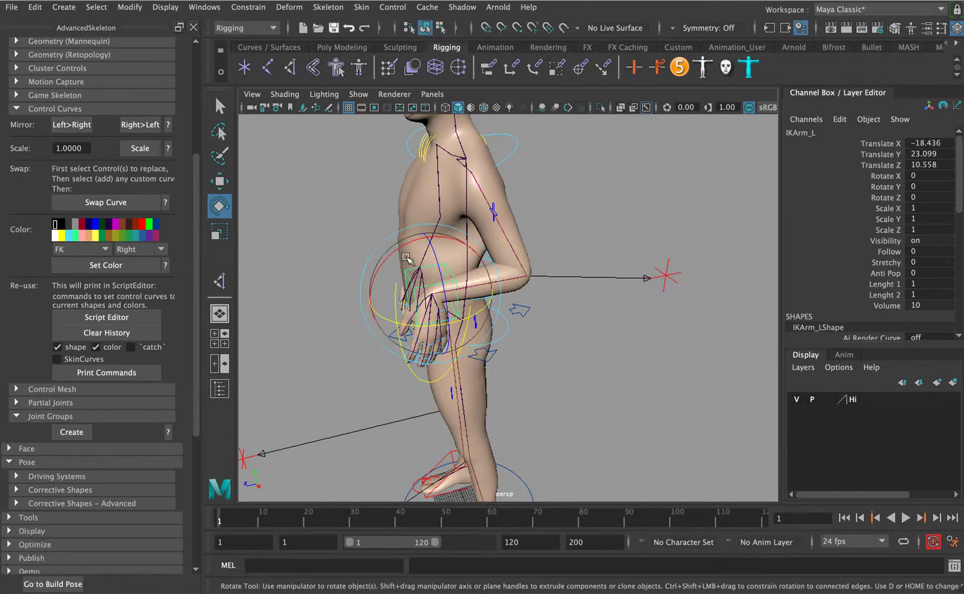
drag(405, 258, 462, 259)
- Try moving the PoleArm_L control behind the elbow, and undo it together with the left arm's IK pose
key(w)
click(665, 275)
drag(664, 273, 615, 264)
key(super+z)
alt+drag(457, 329, 584, 292)
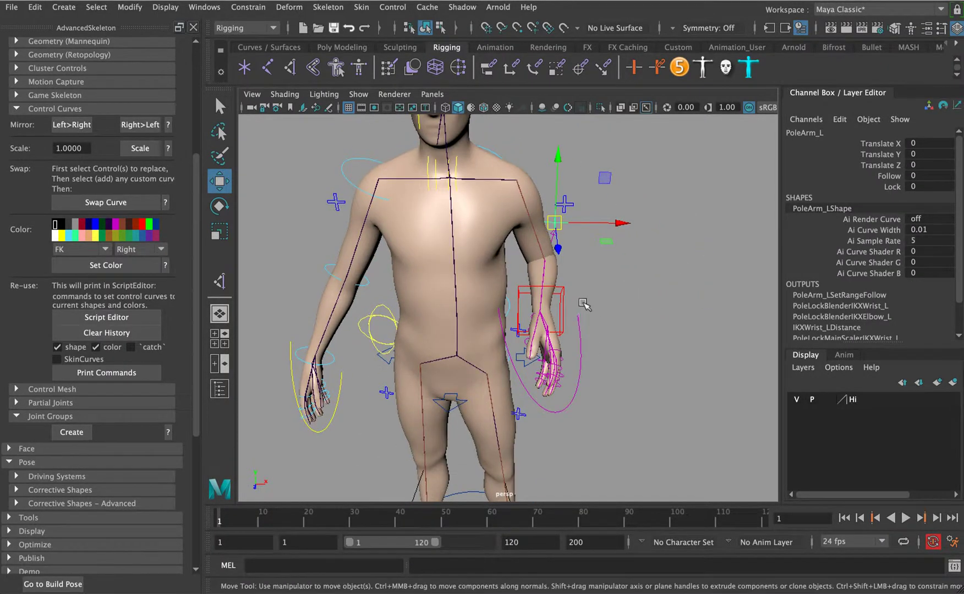
key(super+z)
key(super+z)
key(super+z)
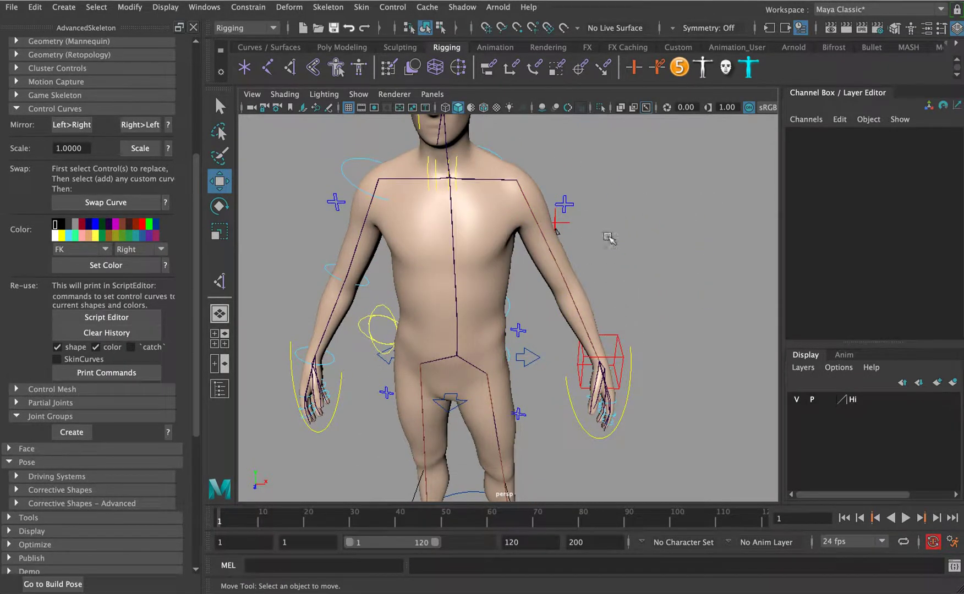
- Switch the left arm back to FK by setting the FKIKBlend of FKIKArm_L to 0
click(569, 209)
click(916, 143)
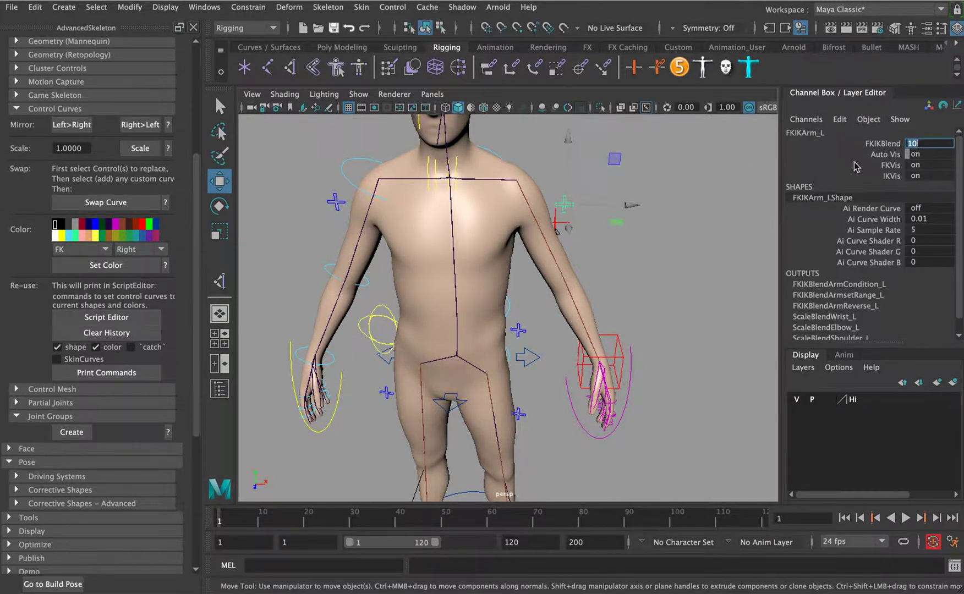
text(0)
key(Return)
click(670, 288)
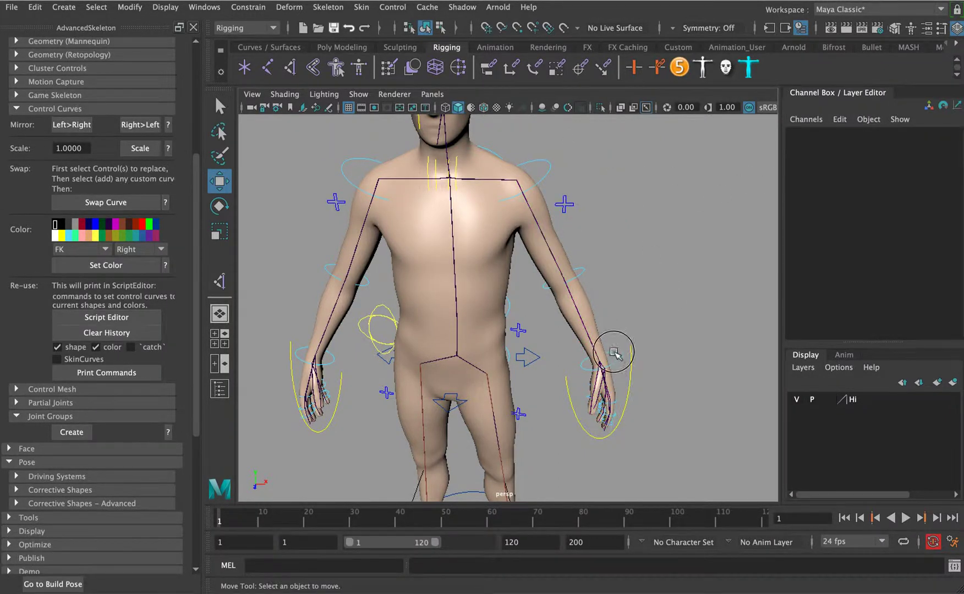
- Rotate the left arm's FK elbow control to bend the forearm
click(609, 357)
key(e)
middle_drag(582, 270, 583, 264)
click(590, 264)
drag(568, 298, 536, 242)
alt+drag(612, 289, 446, 282)
alt+drag(504, 281, 628, 260)
- Try rotating the FKHead_M control and undo the rotation
alt+middle_drag(521, 261, 559, 400)
alt+drag(560, 352, 504, 335)
drag(496, 149, 515, 175)
key(e)
drag(487, 218, 495, 236)
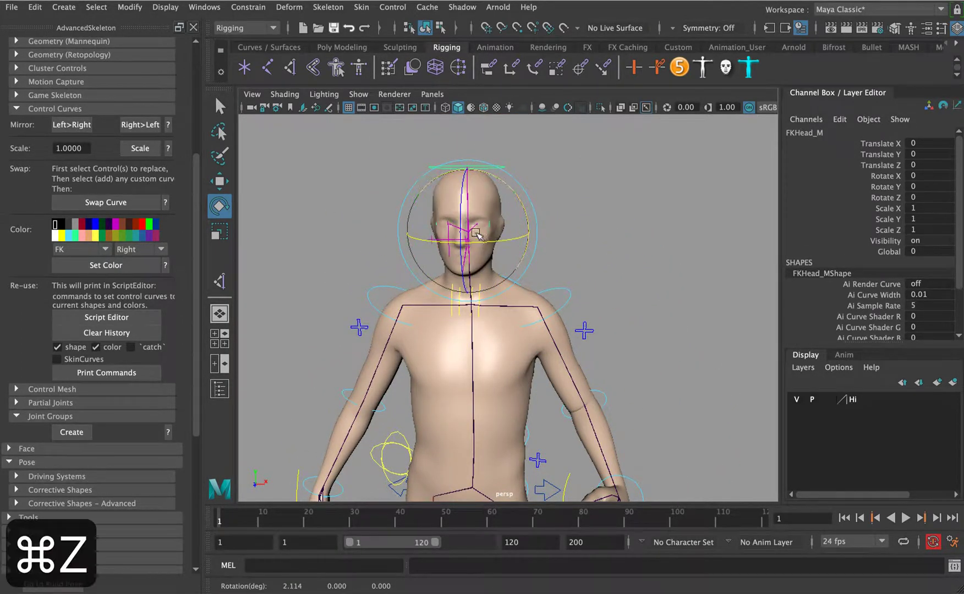
- Rotate the blue arrow control around the hips to tilt the body
alt+middle_drag(523, 347, 552, 178)
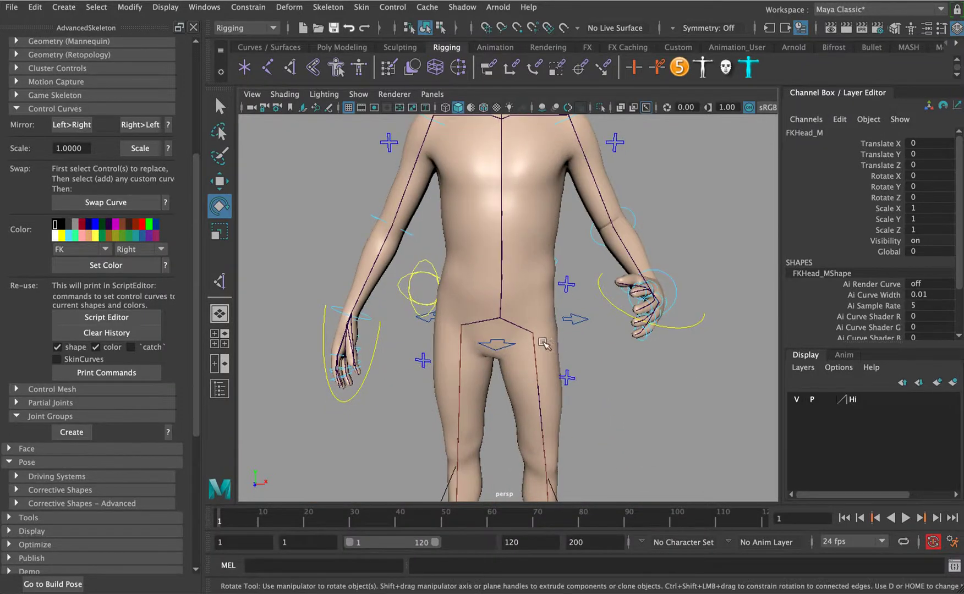
click(572, 320)
mouse_move(544, 279)
mouse_down()
mouse_move(555, 284)
mouse_move(531, 272)
mouse_up()
- Move the IKLeg_L control backward to about -23.6 in Translate Z so the left leg steps back
click(574, 365)
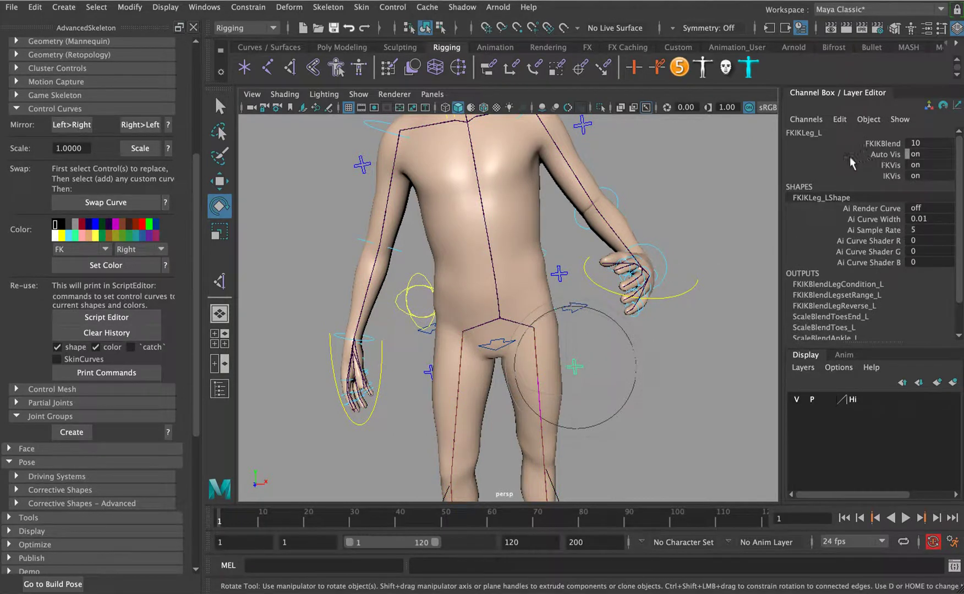
alt+middle_drag(627, 351, 610, 269)
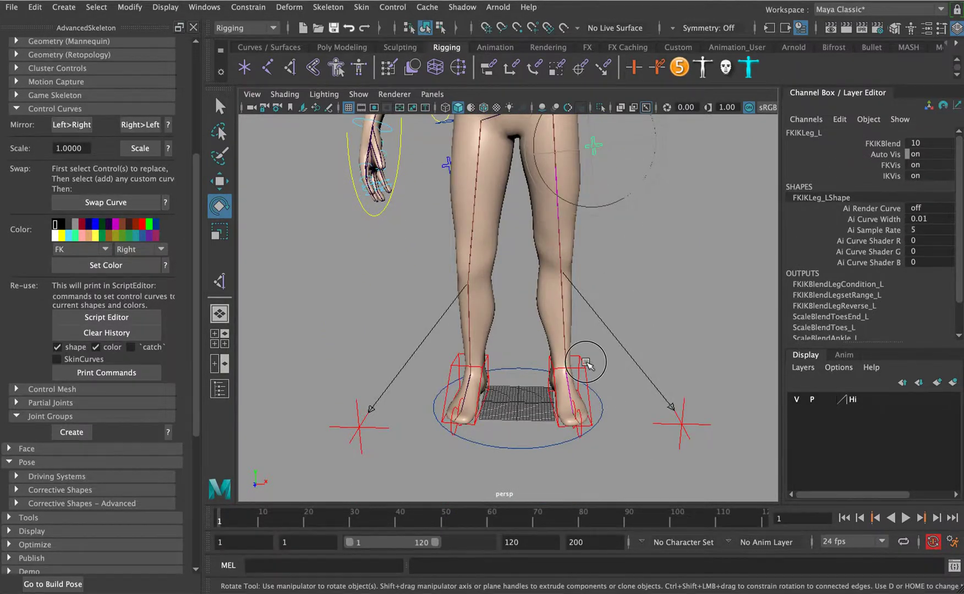
click(586, 363)
key(w)
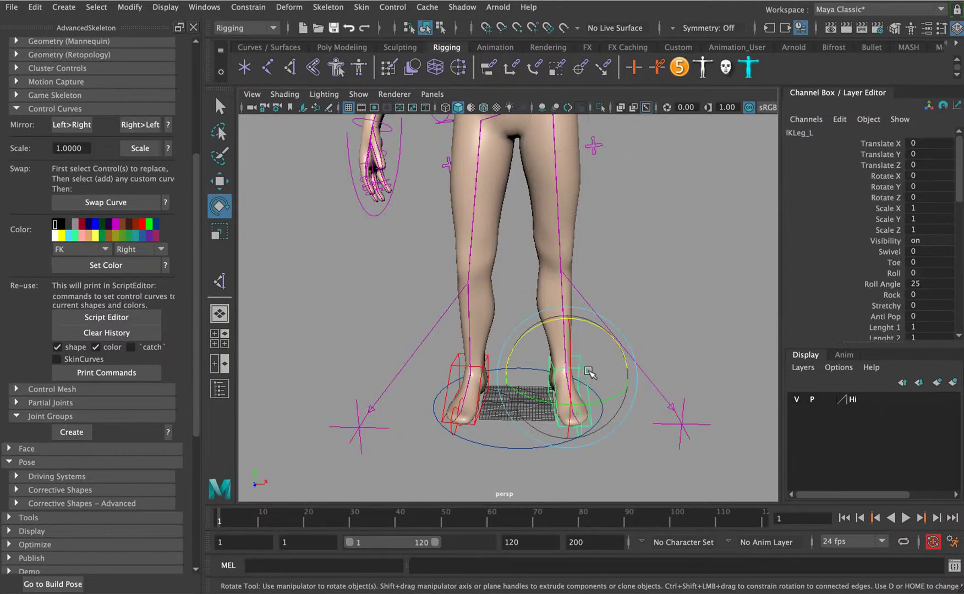
alt+drag(593, 370, 569, 406)
alt+right_drag(597, 223, 529, 231)
alt+drag(529, 231, 460, 316)
click(574, 246)
click(595, 394)
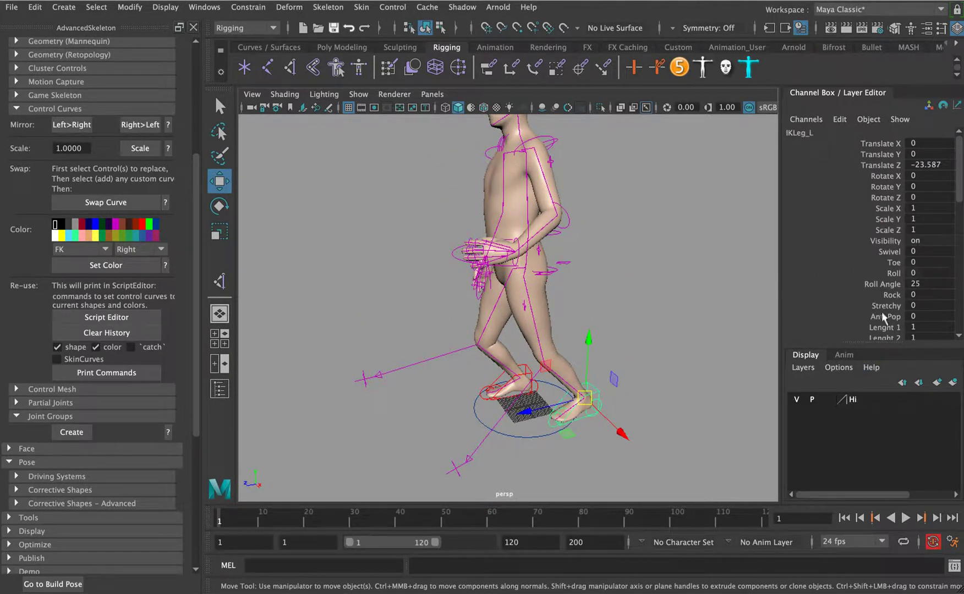
- Try adjusting the Swivel attribute of the IKLeg_L control and undo the change
scroll(908, 219, down, 3)
click(890, 187)
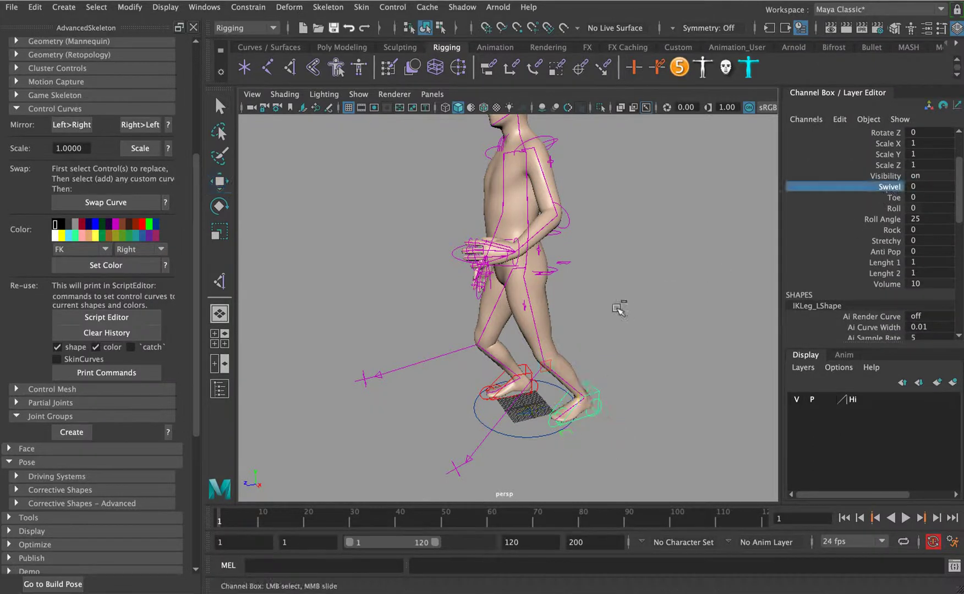
middle_drag(667, 274, 755, 249)
key(super+z)
- Set the IKLeg_L control's Swivel to about 3.67 to turn the left knee
alt+middle_drag(620, 268, 579, 235)
alt+drag(536, 245, 662, 253)
alt+middle_drag(600, 325, 553, 316)
alt+drag(552, 308, 486, 328)
alt+middle_drag(486, 328, 489, 326)
alt+right_drag(488, 326, 627, 271)
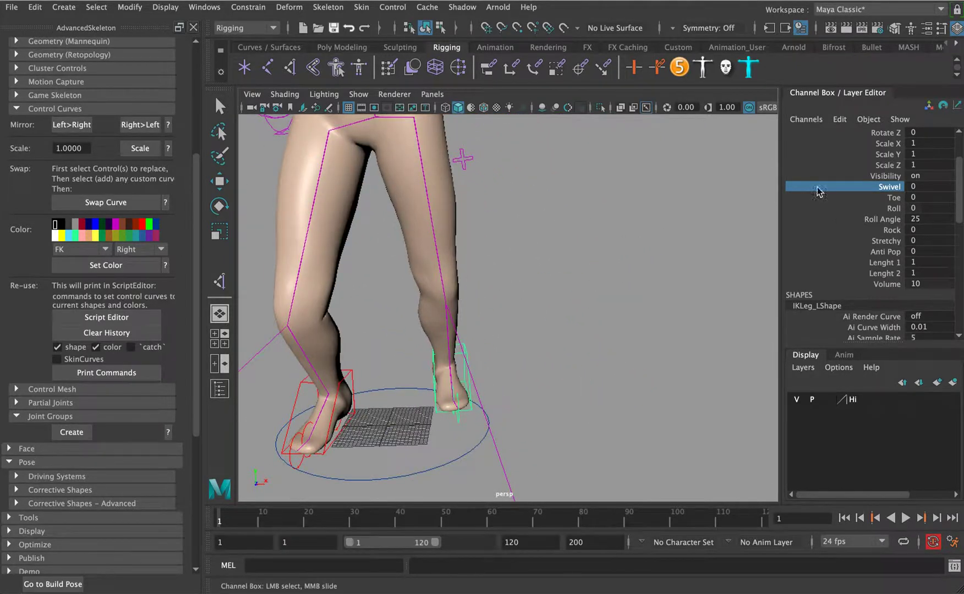
click(879, 166)
click(881, 186)
middle_drag(586, 269, 681, 232)
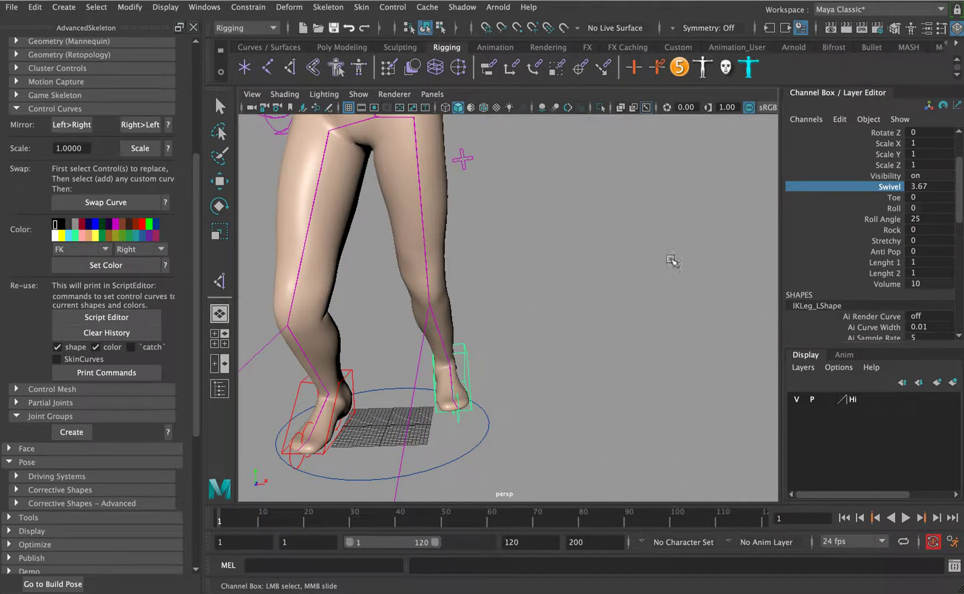
- Try raising the IKLeg_L control's Stretchy attribute to about 3.83 and undo the change
click(883, 241)
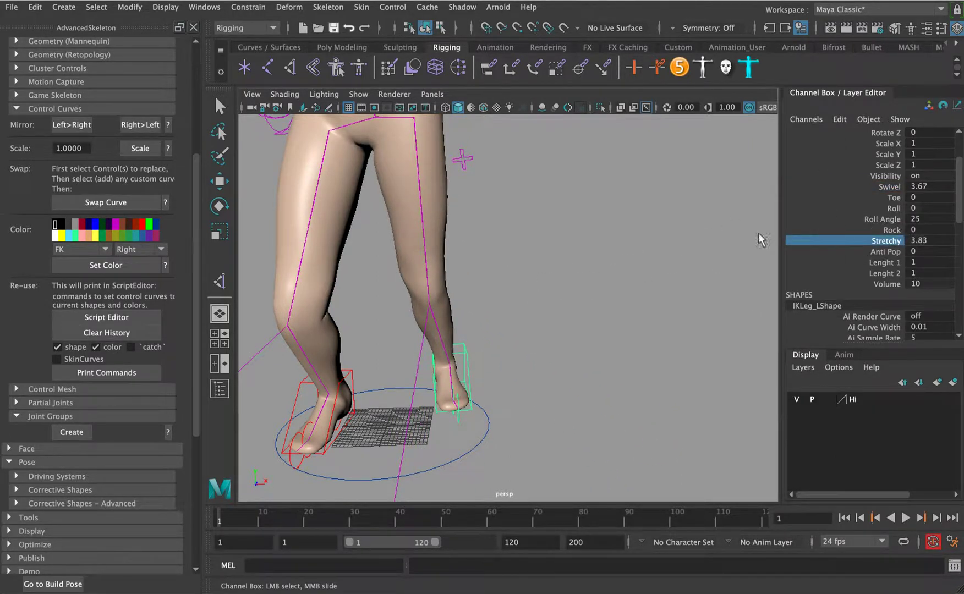
key(super+z)
- Adjust the Roll attribute of the IKLeg_L control to roll the left foot
scroll(896, 232, down, 2)
click(892, 189)
alt+drag(694, 288, 587, 283)
middle_drag(586, 282, 388, 308)
mouse_move(387, 308)
alt+mouse_down()
mouse_move(599, 310)
mouse_move(388, 308)
alt+mouse_up()
middle_drag(564, 291, 828, 220)
- Adjust the Rock attribute of the IKLeg_R control to tilt the right foot sideways
alt+drag(505, 308, 594, 330)
click(456, 353)
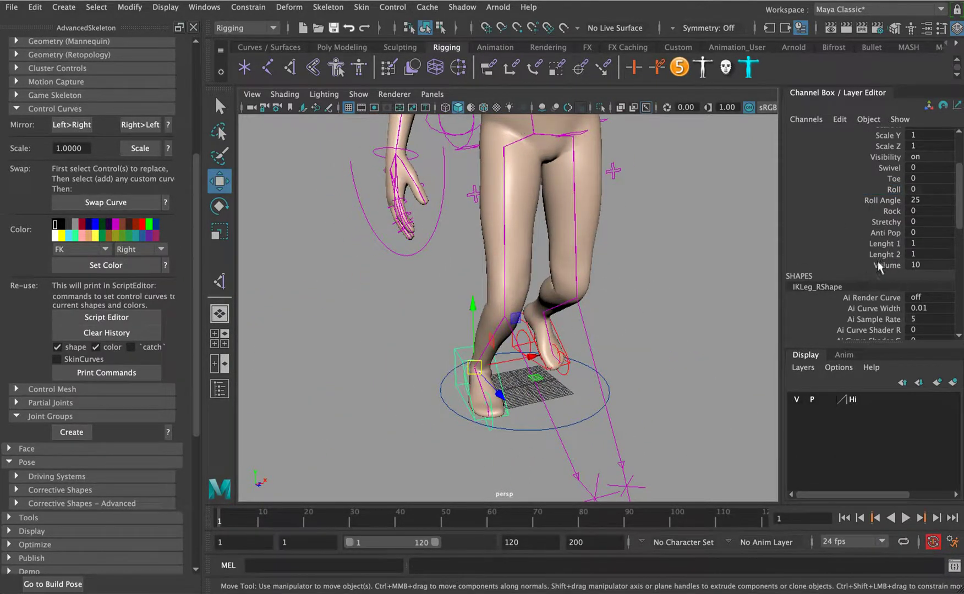
click(892, 212)
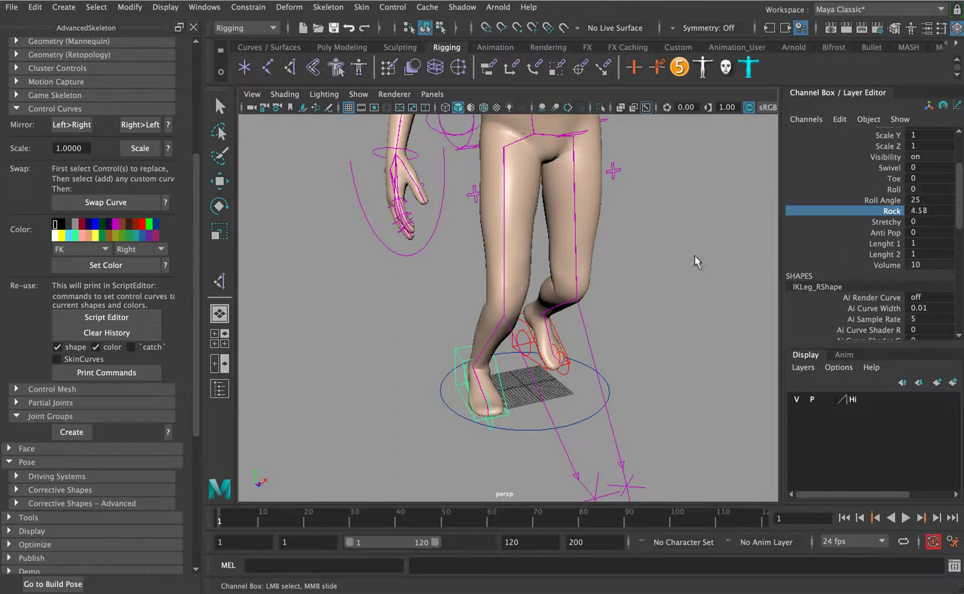
middle_drag(623, 270, 555, 322)
- Rotate the HipSwinger_M control to about -18 in Rotate X to swing the hips
alt+middle_drag(538, 209, 534, 296)
alt+right_drag(587, 258, 506, 254)
alt+drag(506, 254, 459, 237)
click(461, 271)
click(459, 270)
key(e)
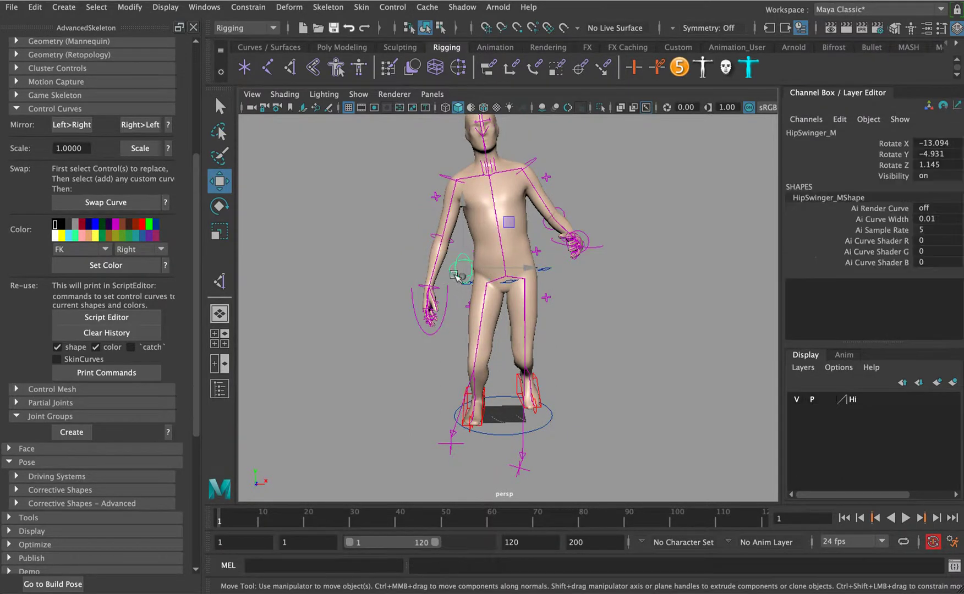
mouse_move(485, 277)
mouse_down()
mouse_move(481, 264)
mouse_move(463, 274)
mouse_move(474, 269)
mouse_up()
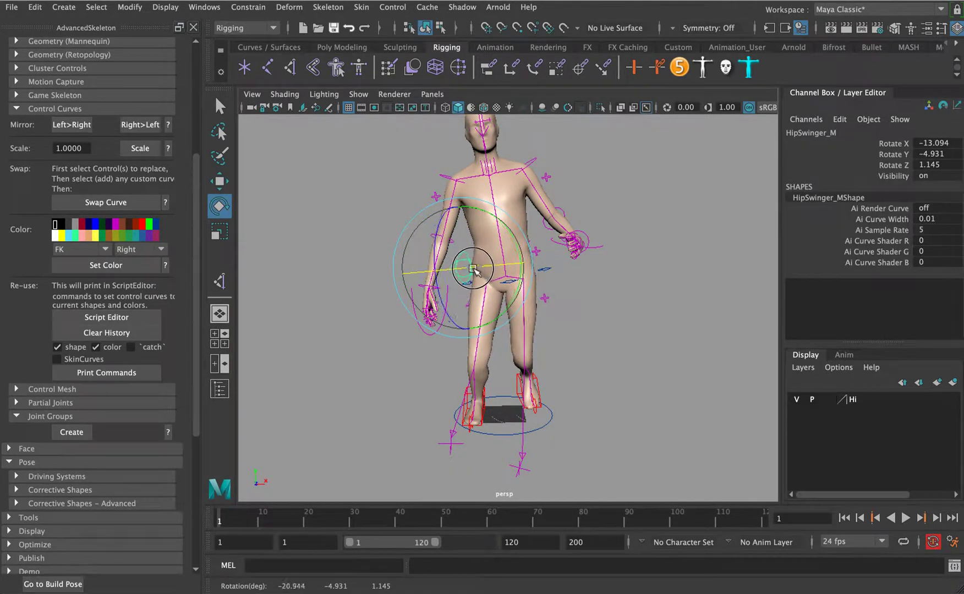
- Rotate the FK control near the left side of the upper chest slightly
click(443, 179)
click(515, 182)
key(e)
drag(513, 181, 503, 172)
- Set FKIKBlend to 10 on the FKIKArm_R control and select the right arm's IK hand control for moving
click(408, 291)
click(424, 285)
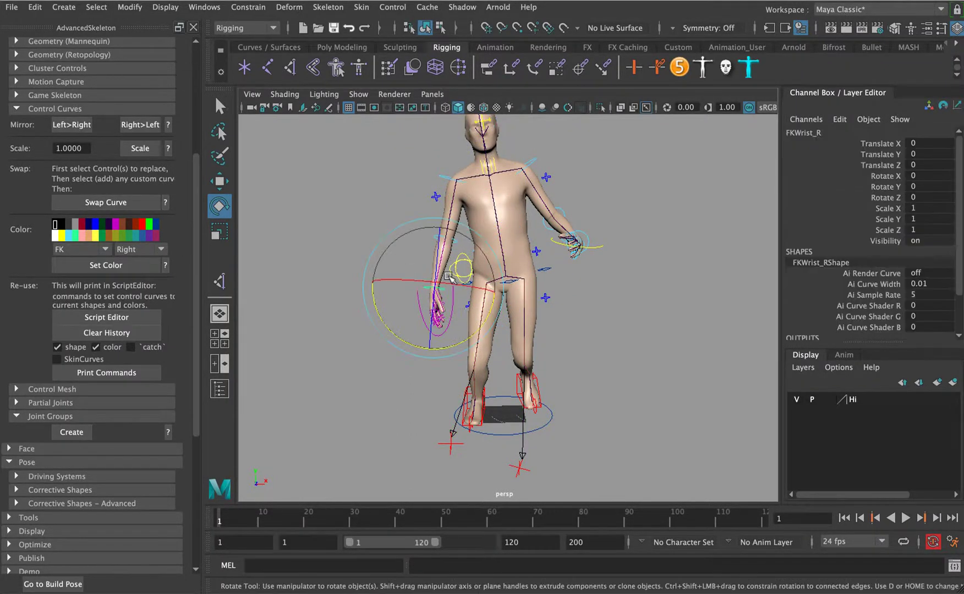
key(w)
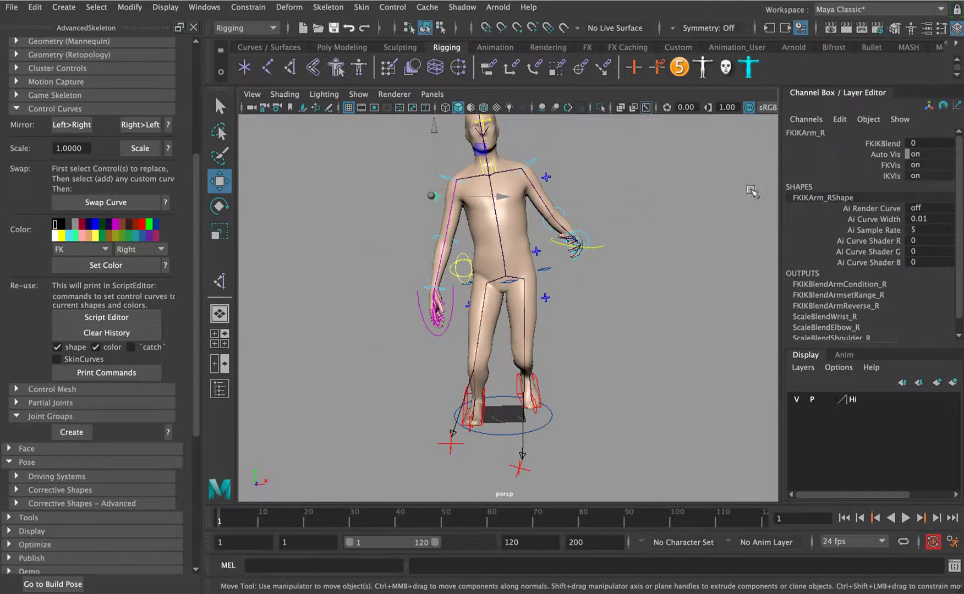
click(881, 145)
click(920, 144)
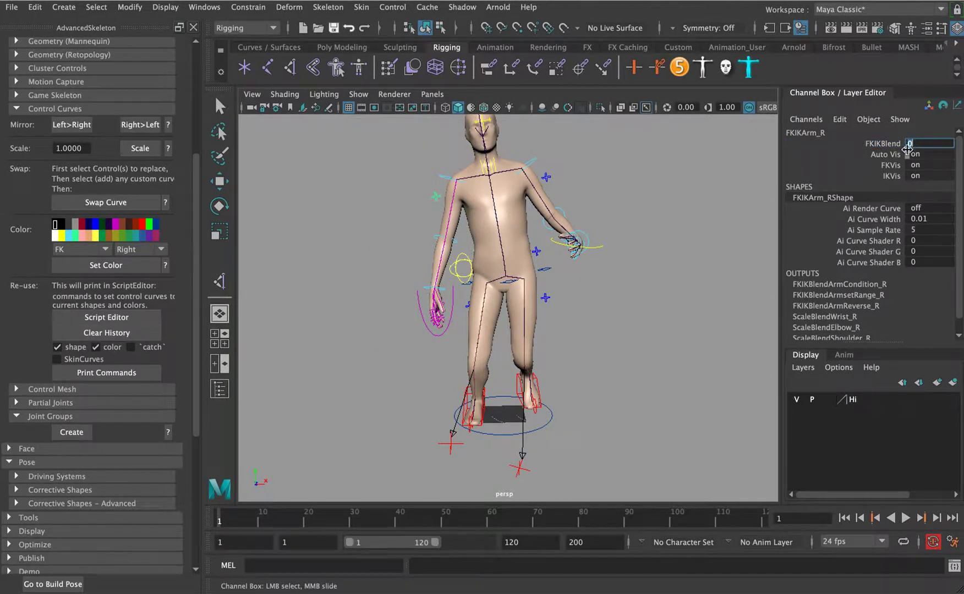
text(10)
key(Return)
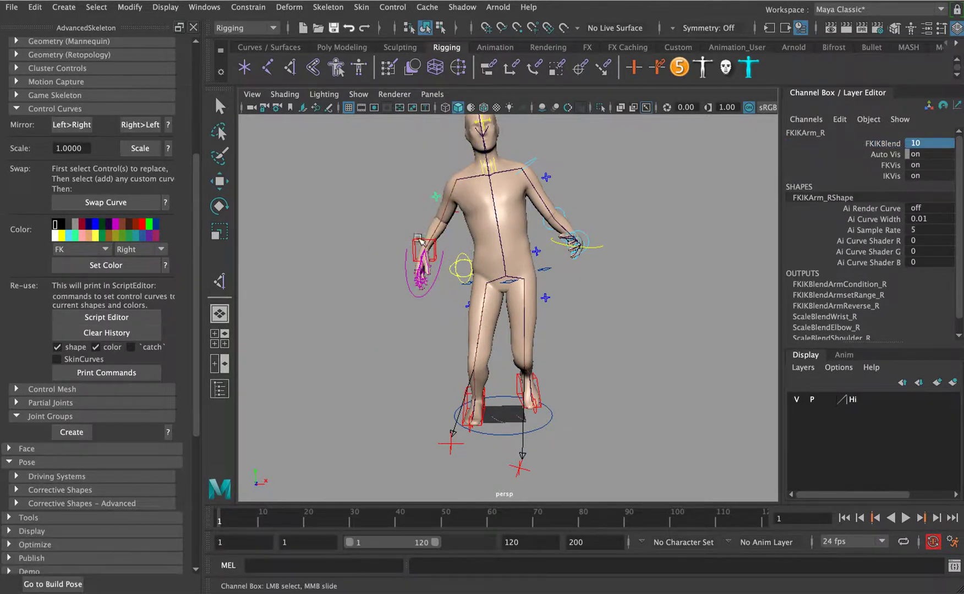
click(418, 238)
key(w)
alt+drag(441, 259, 523, 260)
alt+drag(582, 183, 509, 183)
- Rotate the FKScapula_L control to about -20.4 in Rotate Y
click(522, 172)
click(493, 184)
click(490, 181)
alt+middle_drag(503, 214, 490, 286)
scroll(513, 216, up, 3)
key(e)
drag(489, 200, 483, 202)
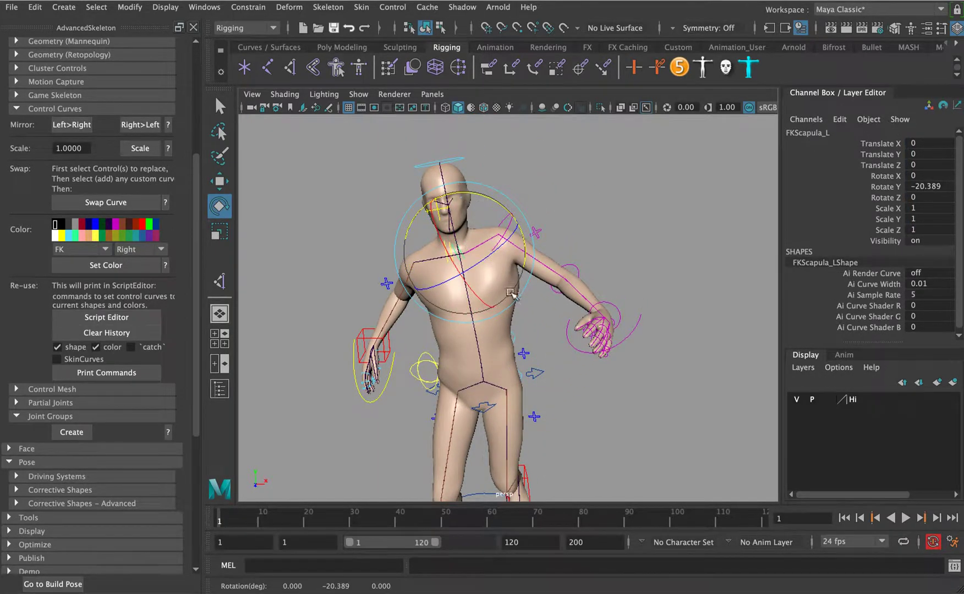
- Try rotating the FKScapula_L control further, including about 13.2 in Rotate X, and undo the rotations
alt+drag(528, 281, 463, 281)
drag(424, 315, 425, 298)
drag(390, 234, 379, 248)
key(super+z)
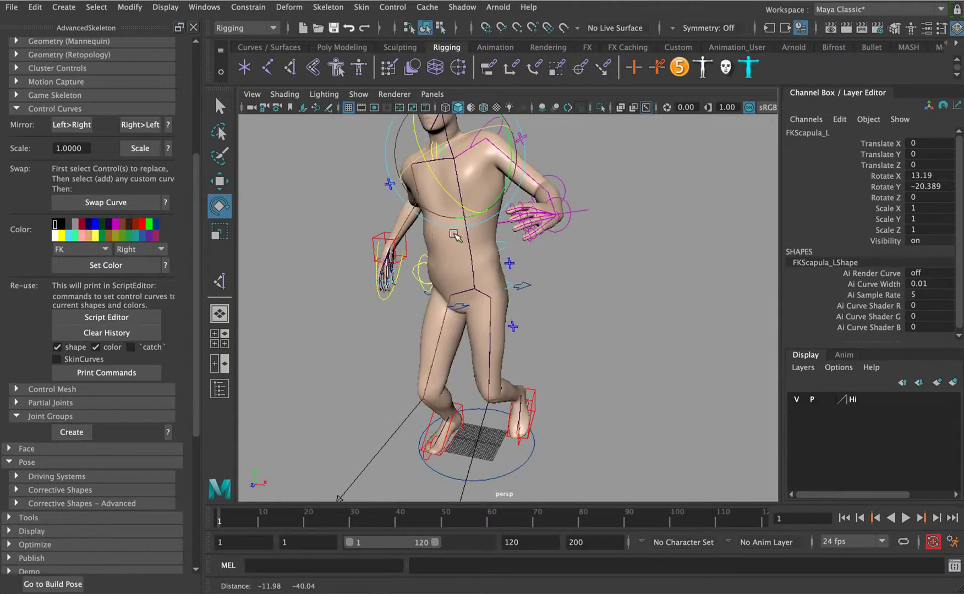
key(super+z)
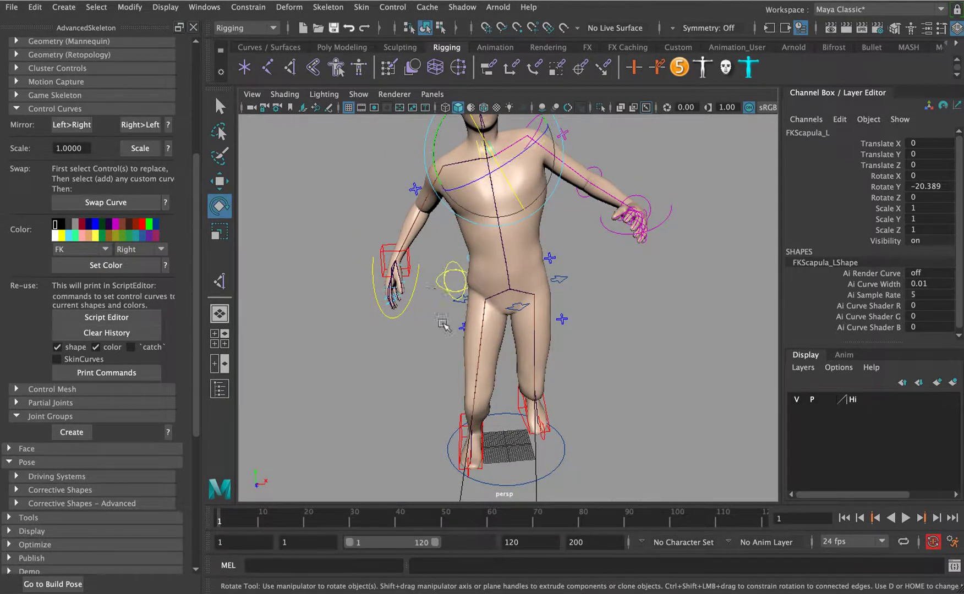
- Rotate the FKSpine1_M control to about -42.4 in Rotate Z to bend the torso
click(551, 247)
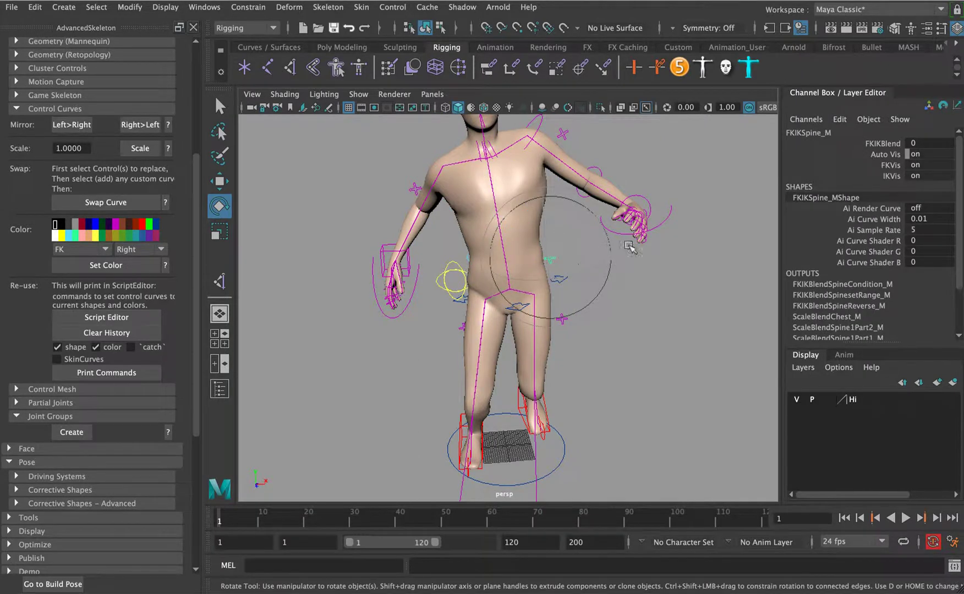
alt+drag(594, 296, 385, 301)
click(508, 267)
click(462, 232)
key(e)
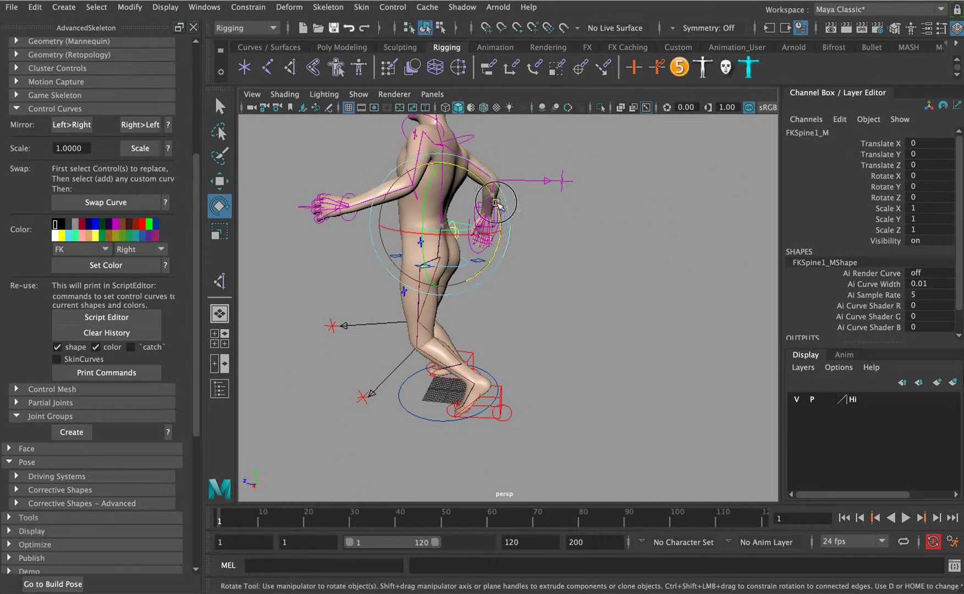
drag(494, 214, 517, 260)
- Move the RollHeel_L control backward to about -26 in Translate Z
click(688, 265)
alt+right_drag(688, 265, 552, 257)
alt+drag(552, 257, 492, 386)
click(519, 373)
key(w)
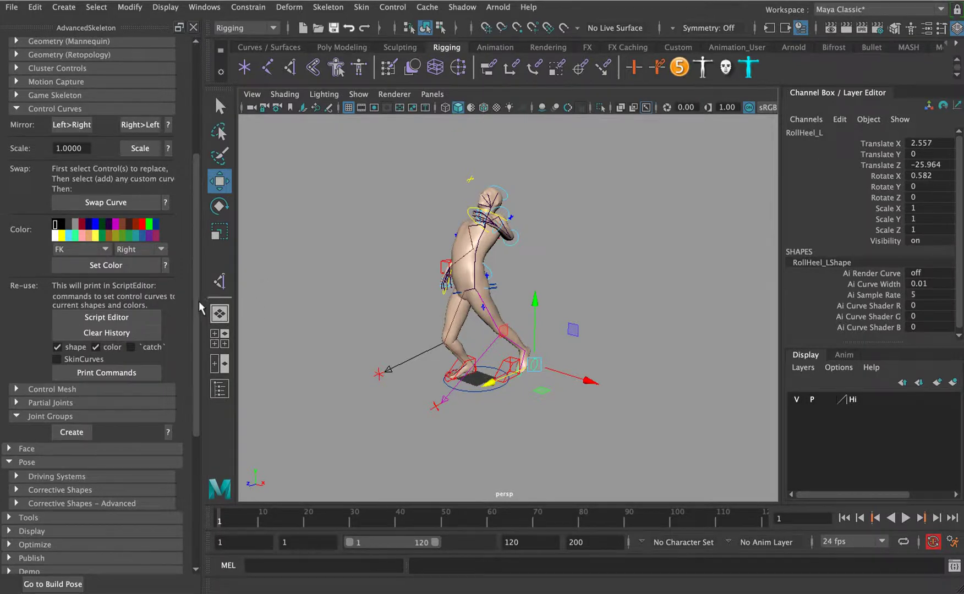
- Expand the Face section of AdvancedSkeleton and look over its setup options
drag(198, 301, 193, 443)
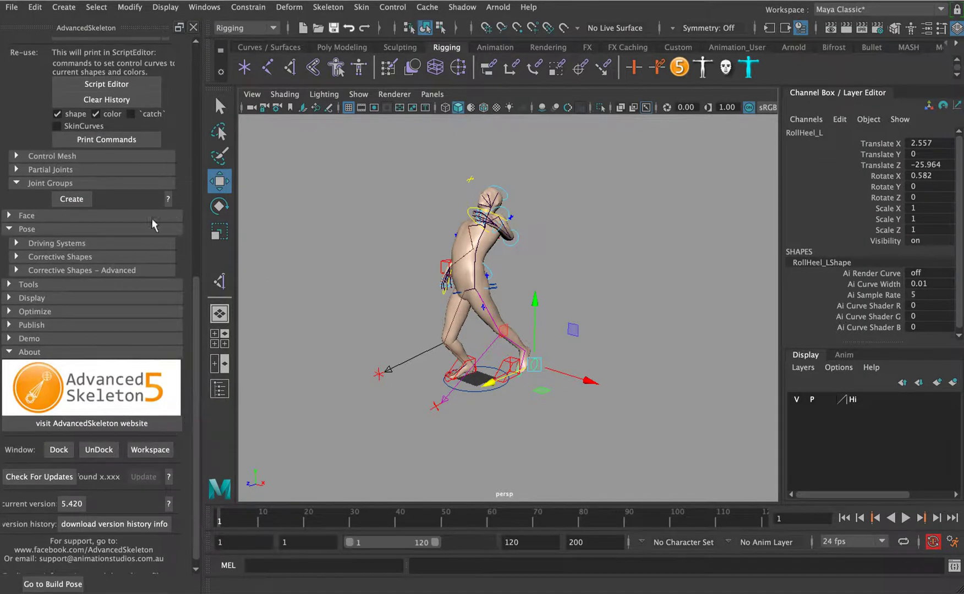
click(20, 217)
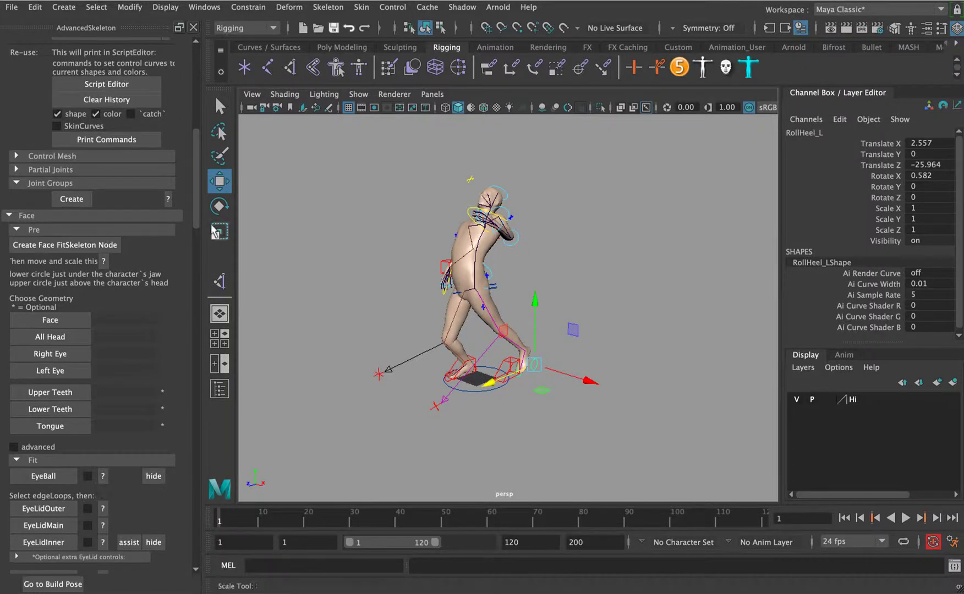
drag(192, 214, 188, 115)
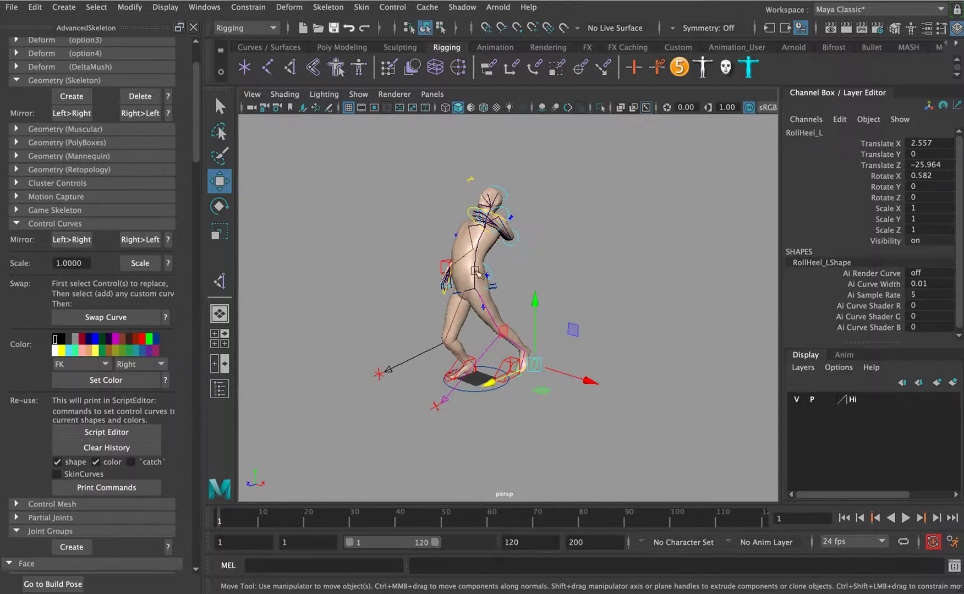
- Restrict the viewport display to NURBS curves only, hiding polygons, joints and all other object types
click(358, 94)
click(406, 134)
click(358, 94)
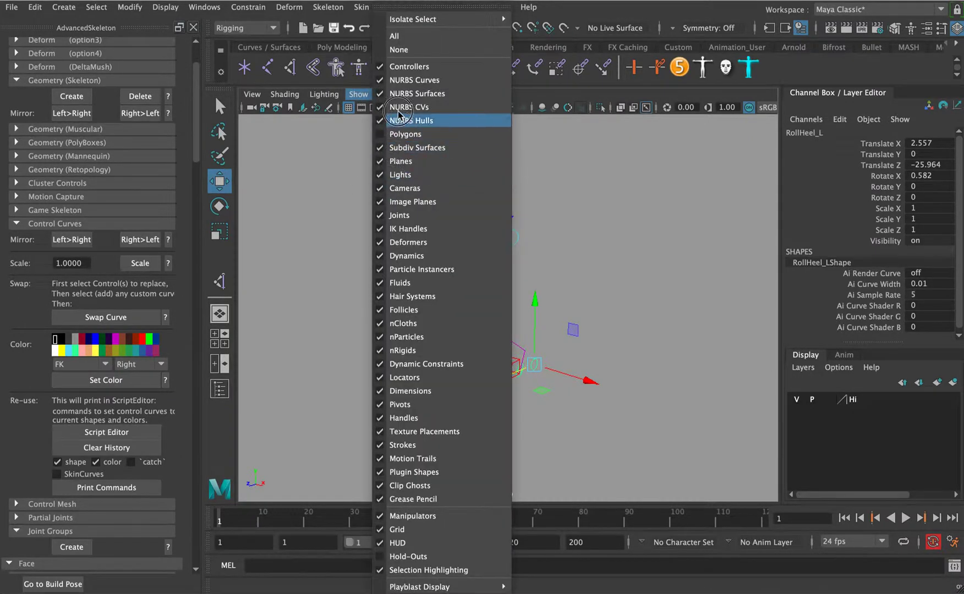
click(397, 218)
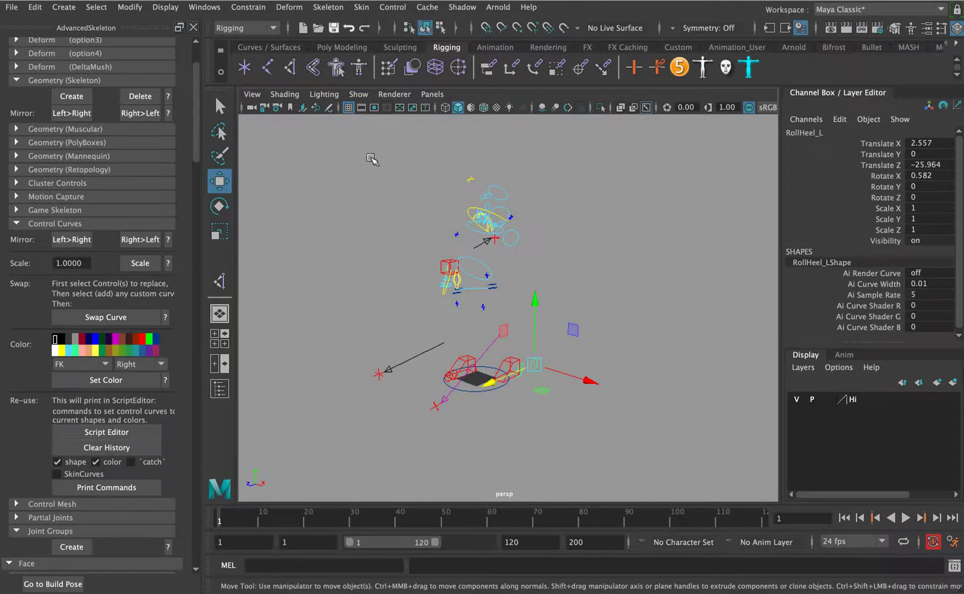
alt+drag(385, 234, 451, 226)
click(357, 94)
click(400, 52)
click(357, 95)
click(413, 81)
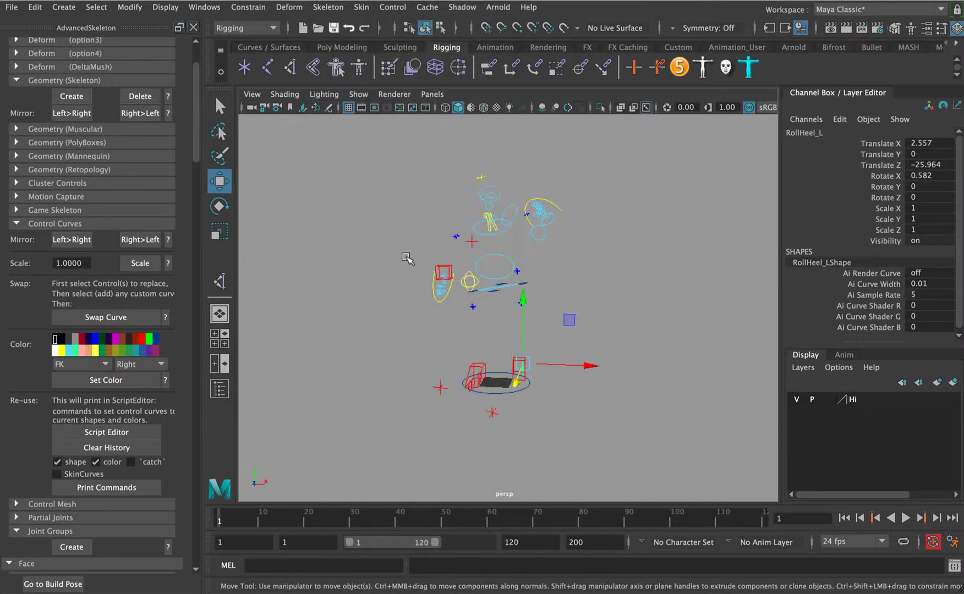
- Select all of the rig's control curves, followed by the Main control alone
click(407, 257)
drag(351, 152, 641, 427)
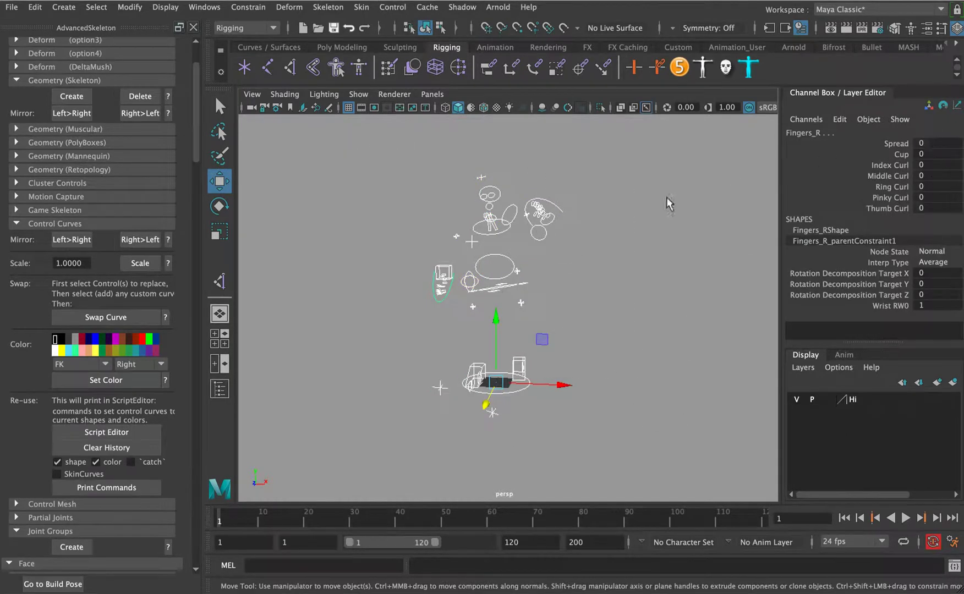
click(514, 243)
click(503, 390)
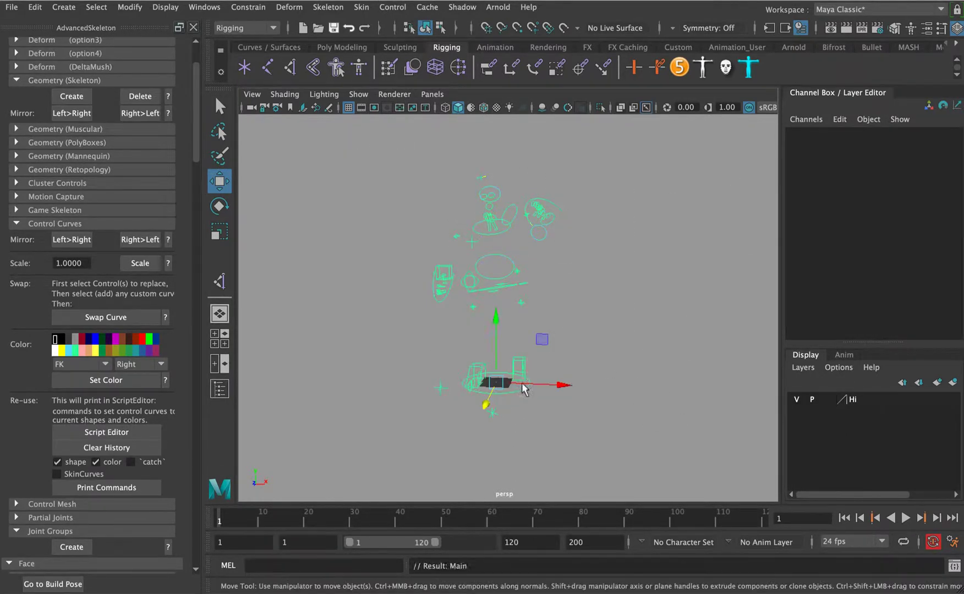
- Reset the FKSpine1_M control's Rotate Z to 0
scroll(506, 304, up, 3)
click(514, 238)
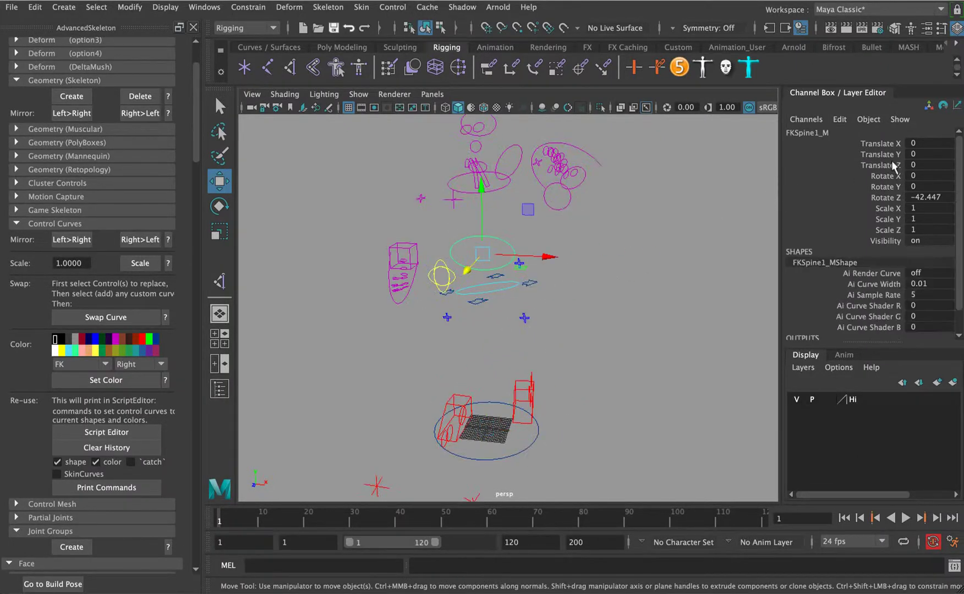
text(0)
key(Return)
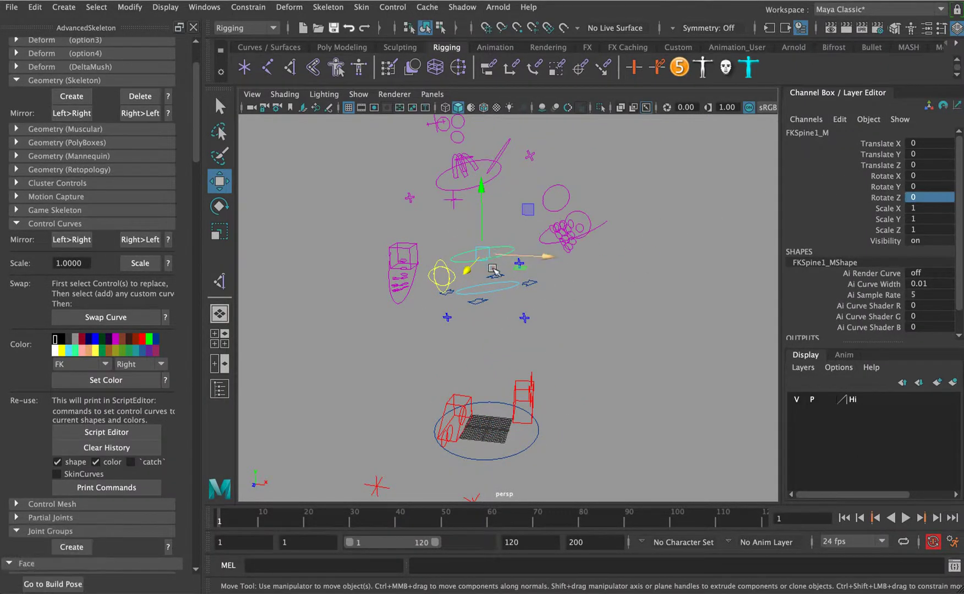
- Reset all translate and rotate values of the RootX_M control to 0
click(497, 297)
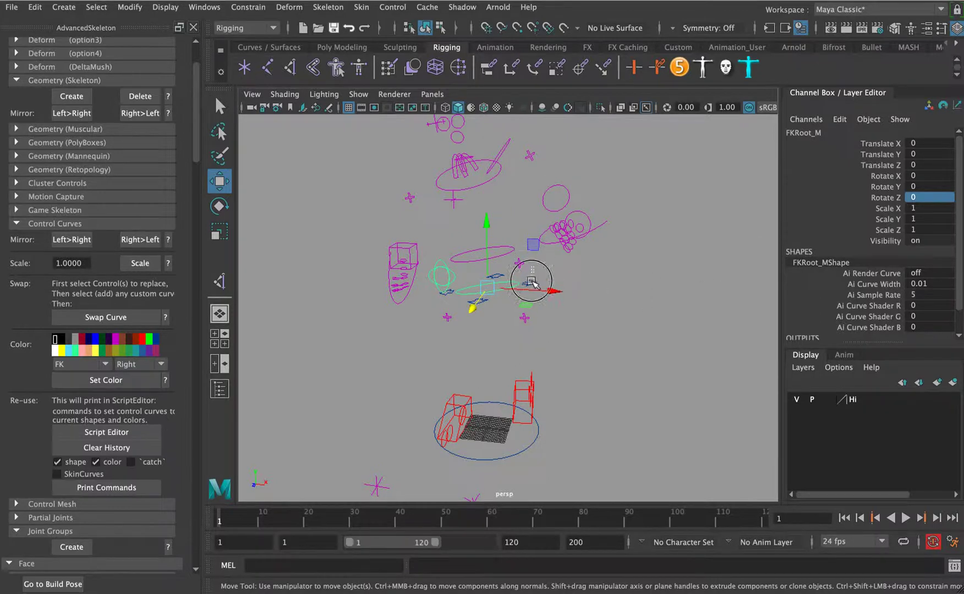
click(532, 288)
drag(938, 144, 933, 185)
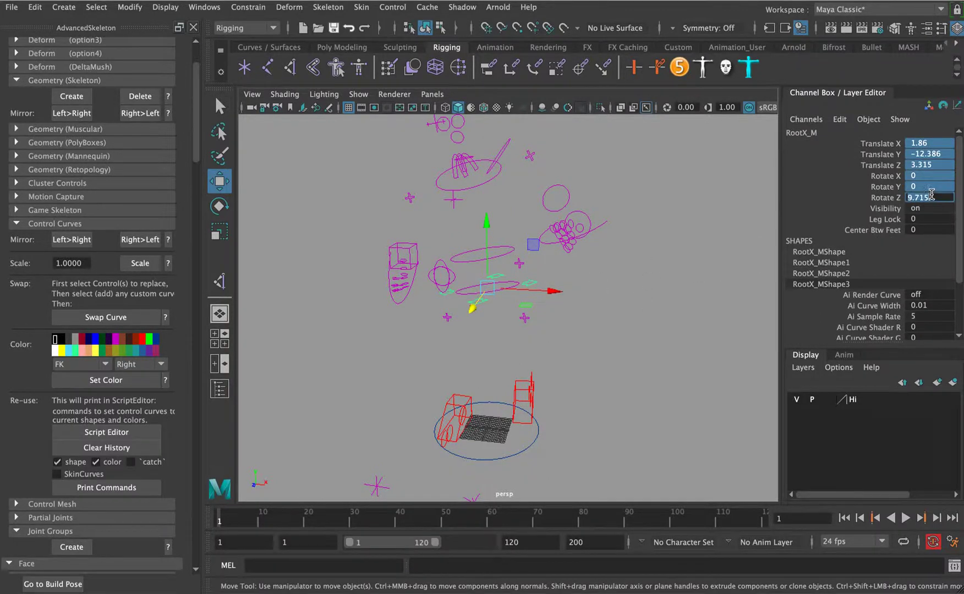
text(0)
key(Return)
- Reset the HipSwinger_M control's Rotate X, Y and Z to 0
click(422, 229)
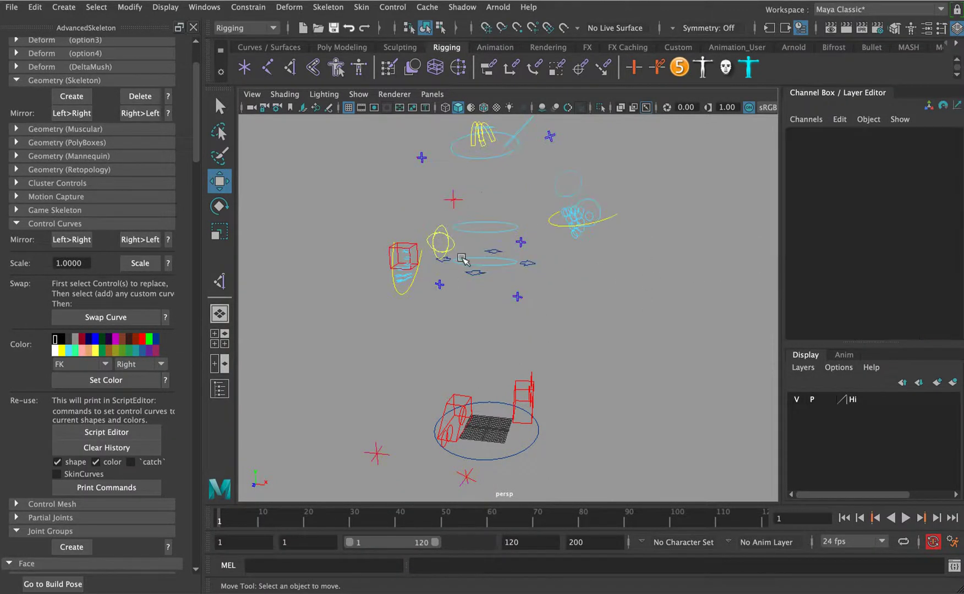
click(449, 236)
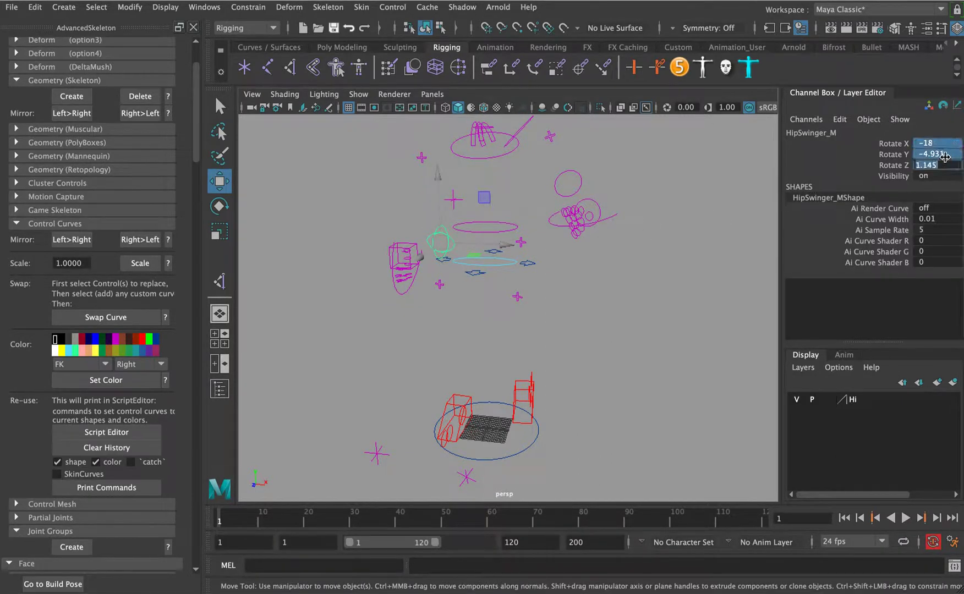
text(0)
key(Return)
- Reset the FKScapula_L control's Rotate Y to 0
alt+drag(539, 216, 558, 200)
click(552, 231)
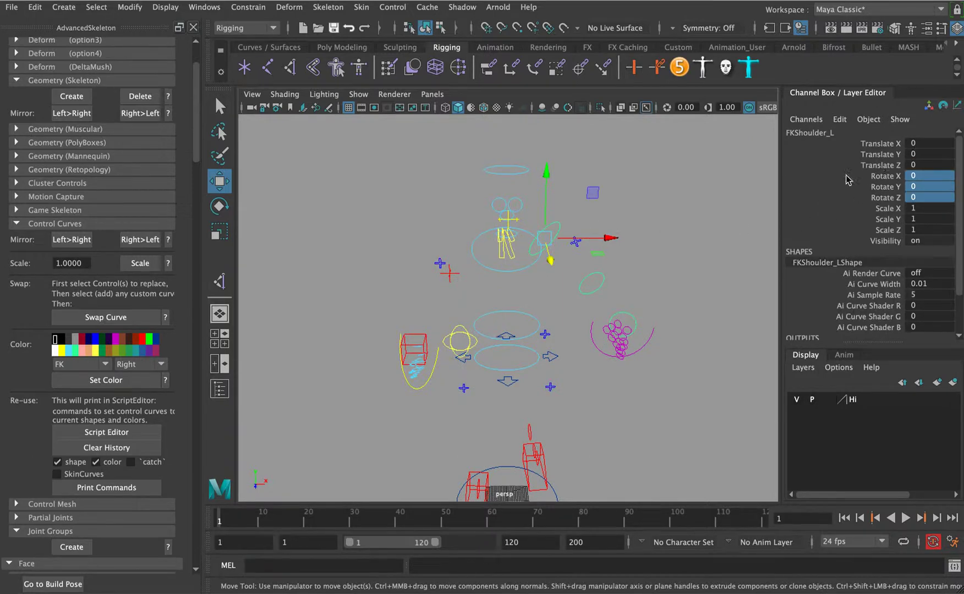
click(596, 214)
click(517, 246)
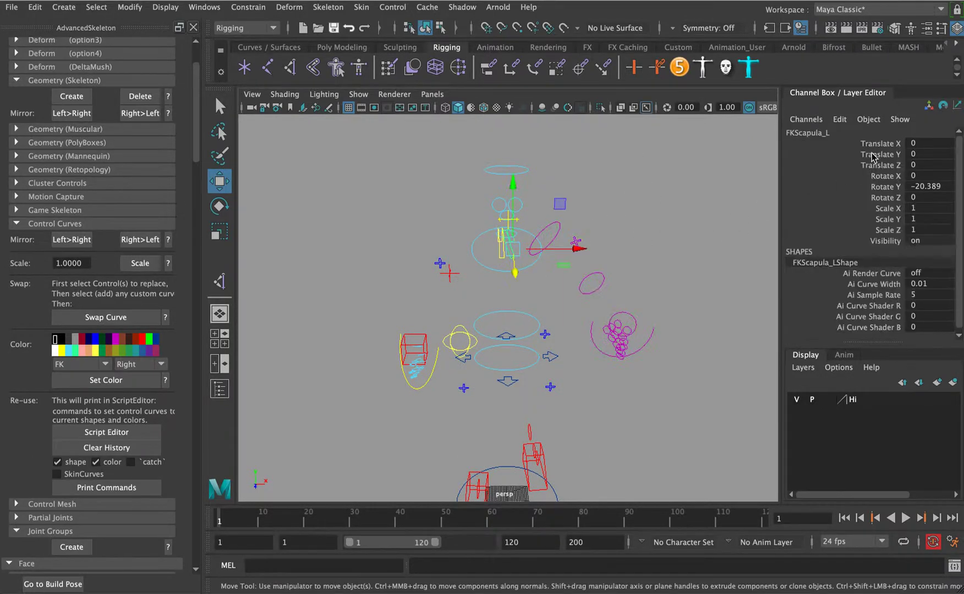
text(0)
key(Return)
click(566, 254)
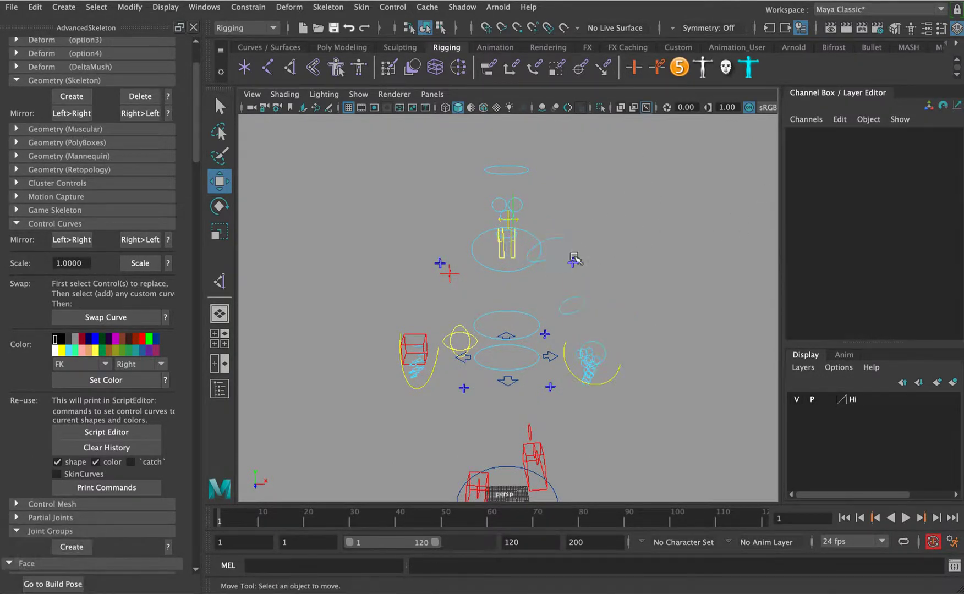
- Reset the IKArm_R control's Translate X, Y and Z to 0
click(446, 262)
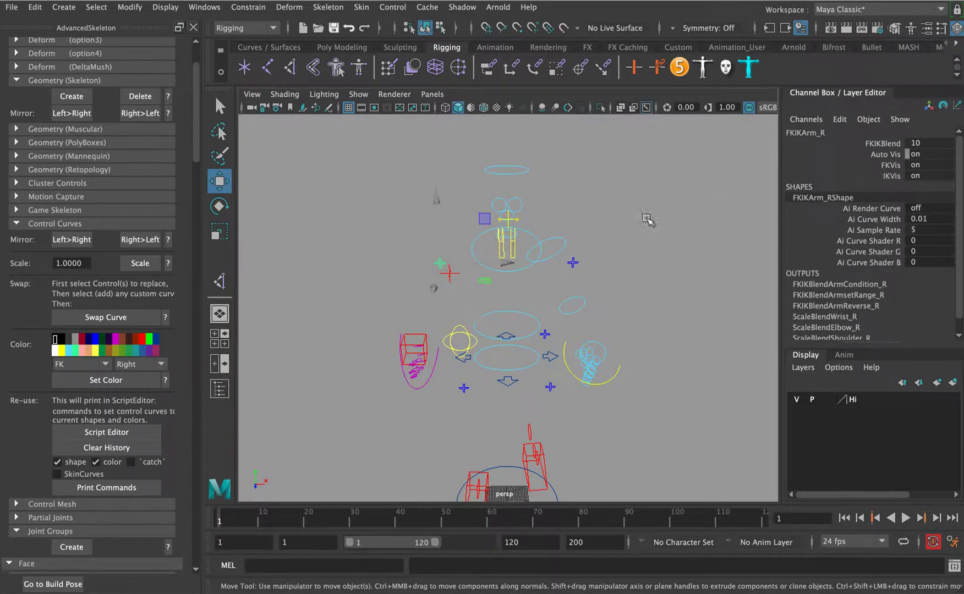
click(417, 340)
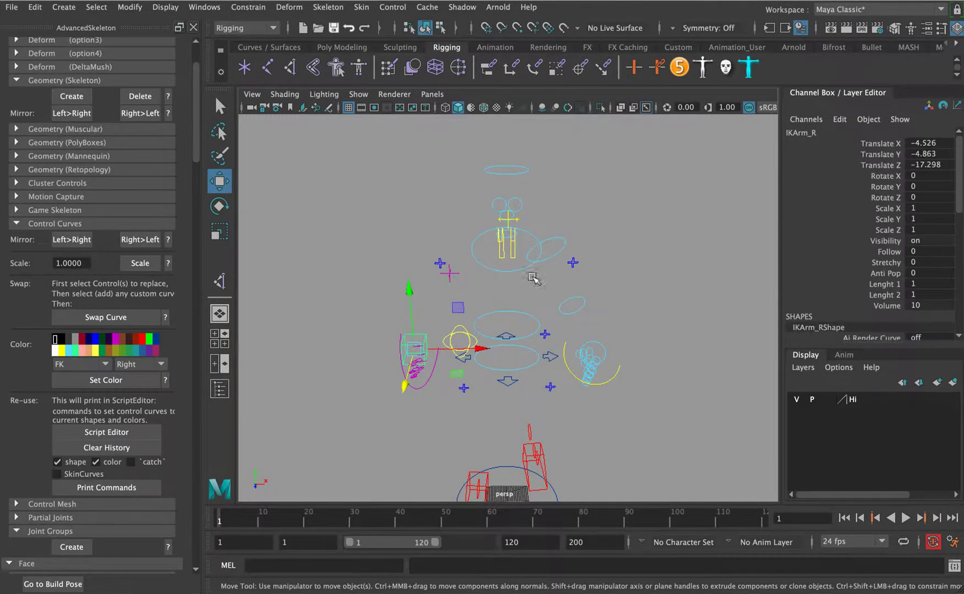
text(0)
key(Return)
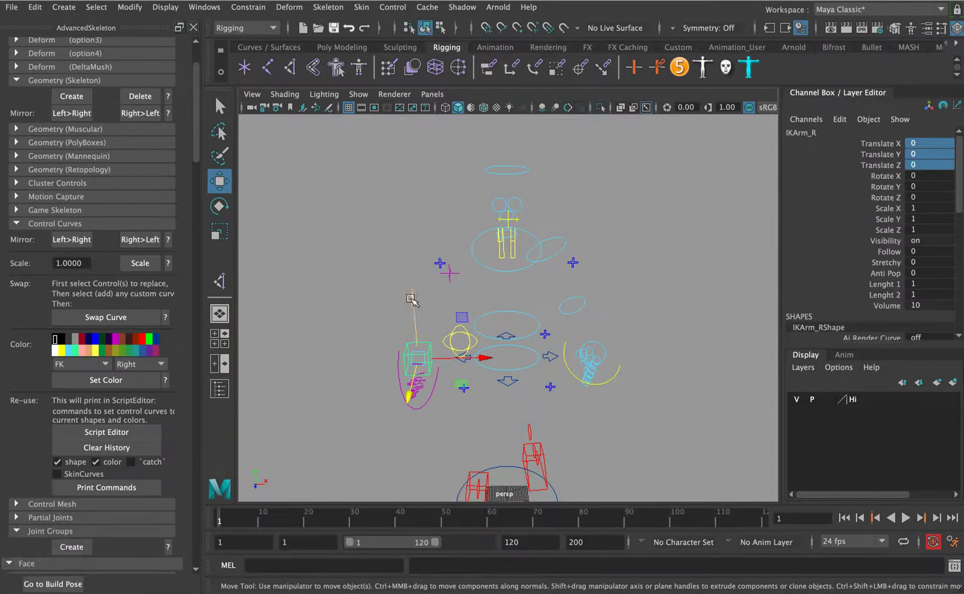
- Check the FKIKBlend settings on the FKIKArm_R and FKIKArm_L switch controls
click(438, 262)
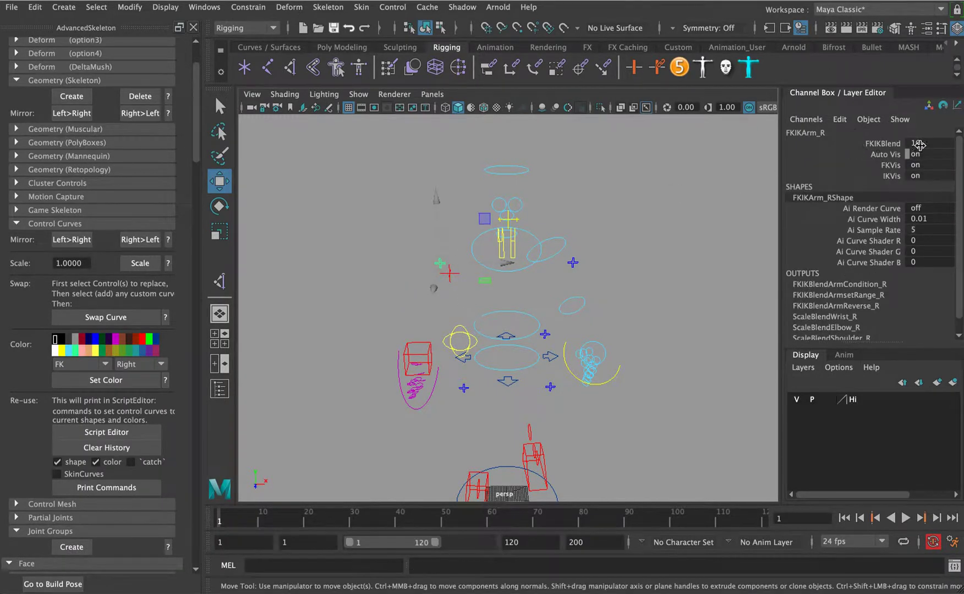
alt+drag(508, 344, 502, 316)
click(609, 296)
click(628, 292)
click(628, 361)
click(591, 284)
click(562, 217)
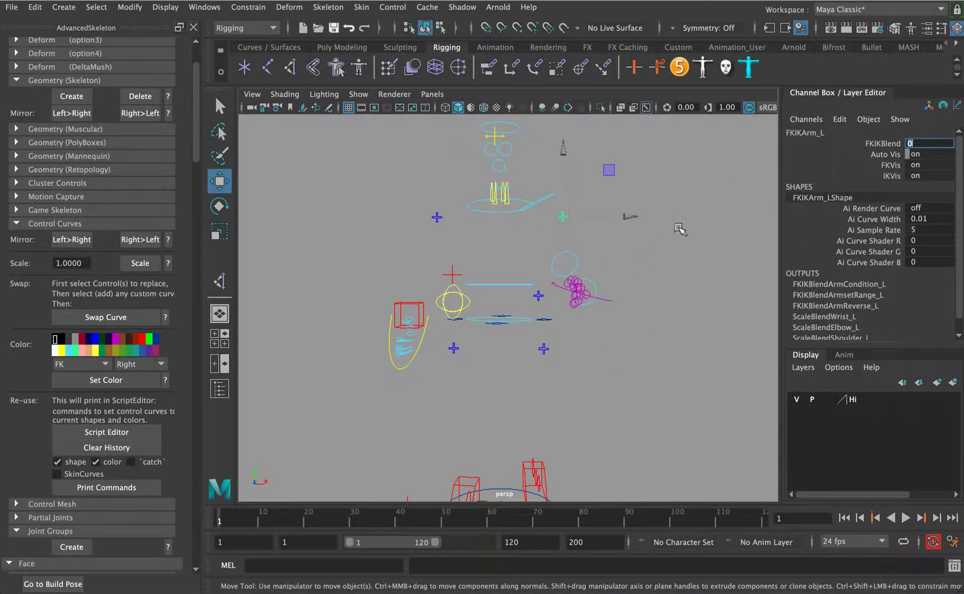
- Reset the FKElbow_L control's Rotate Z to 0
click(536, 194)
click(567, 259)
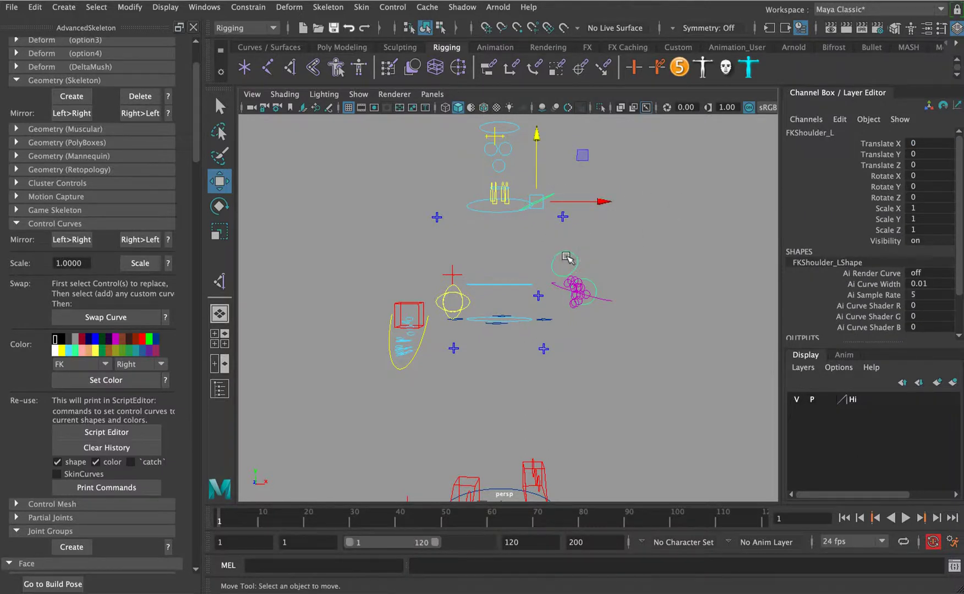
click(567, 251)
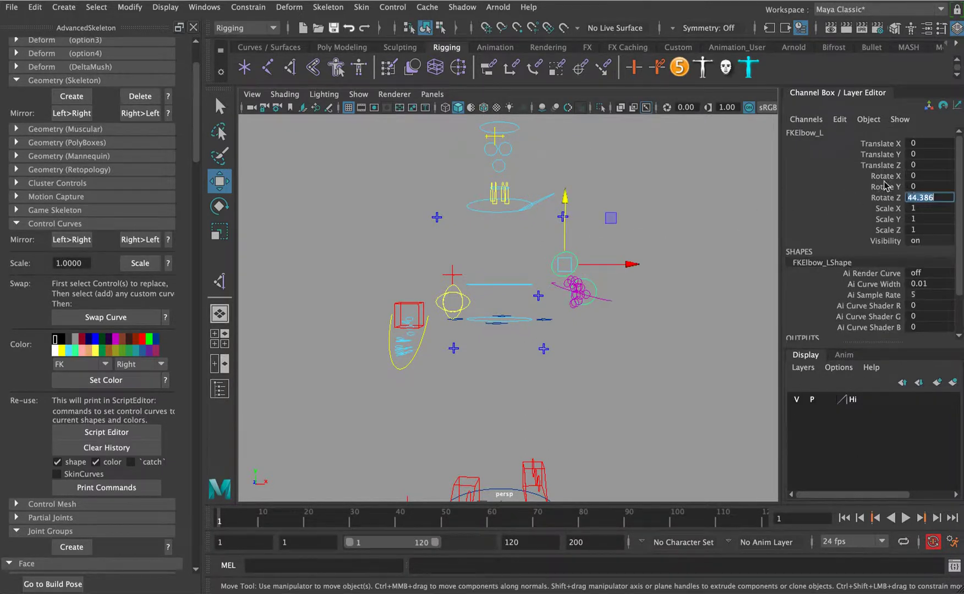
text(0)
key(Return)
- Reset the Rotate Z of the left wrist's FK control to 0
click(611, 316)
click(593, 316)
click(919, 198)
text(0)
key(Return)
click(666, 243)
- Show polygons in the perspective viewport so the body mesh displays together with the control curves
alt+drag(664, 244, 626, 264)
click(358, 94)
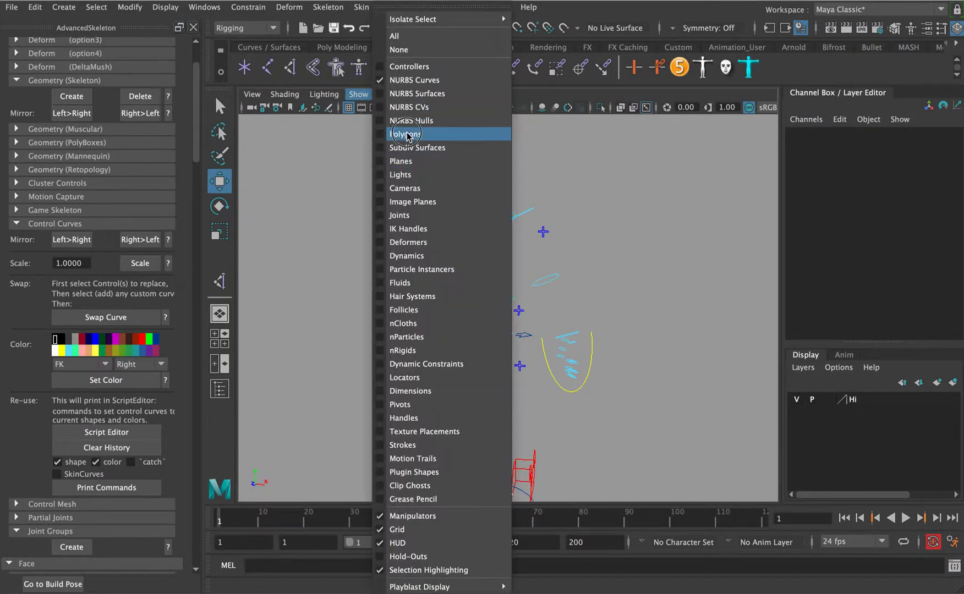
click(430, 132)
alt+drag(473, 258, 488, 292)
scroll(488, 292, up, 3)
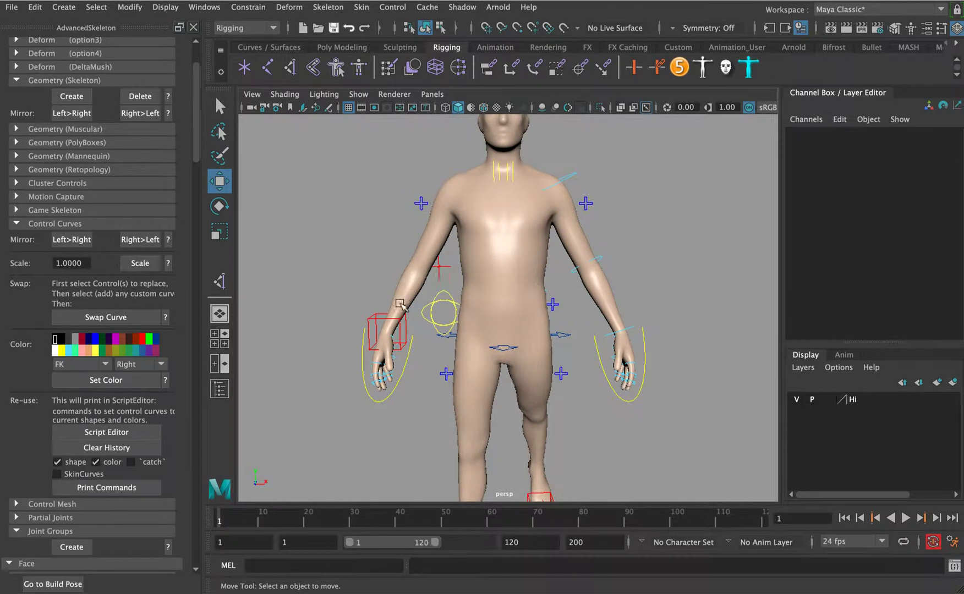
- Set FKIKBlend on the FKIKArm_R control to 0 to switch the right arm to FK
click(379, 322)
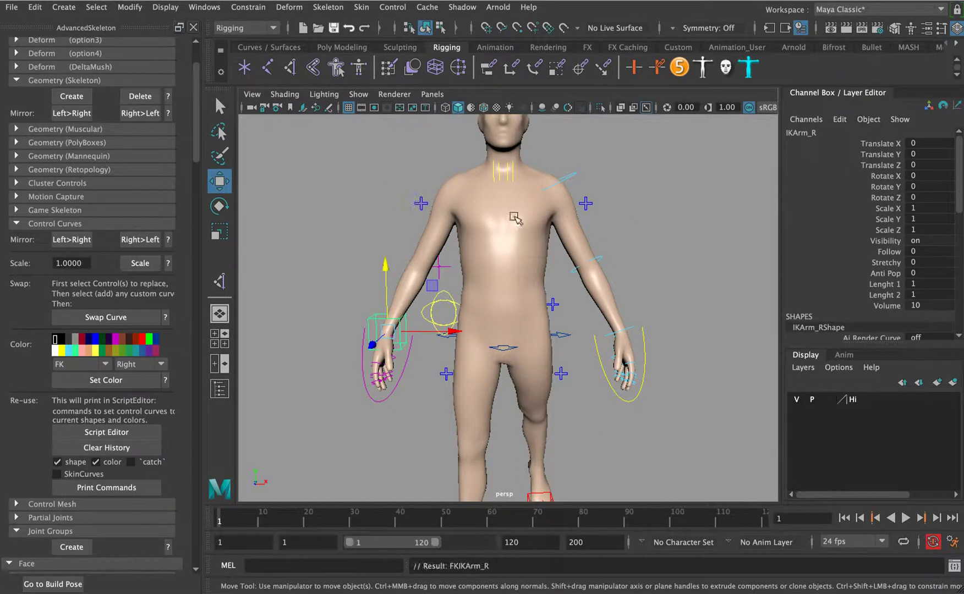
click(420, 203)
text(0)
key(Return)
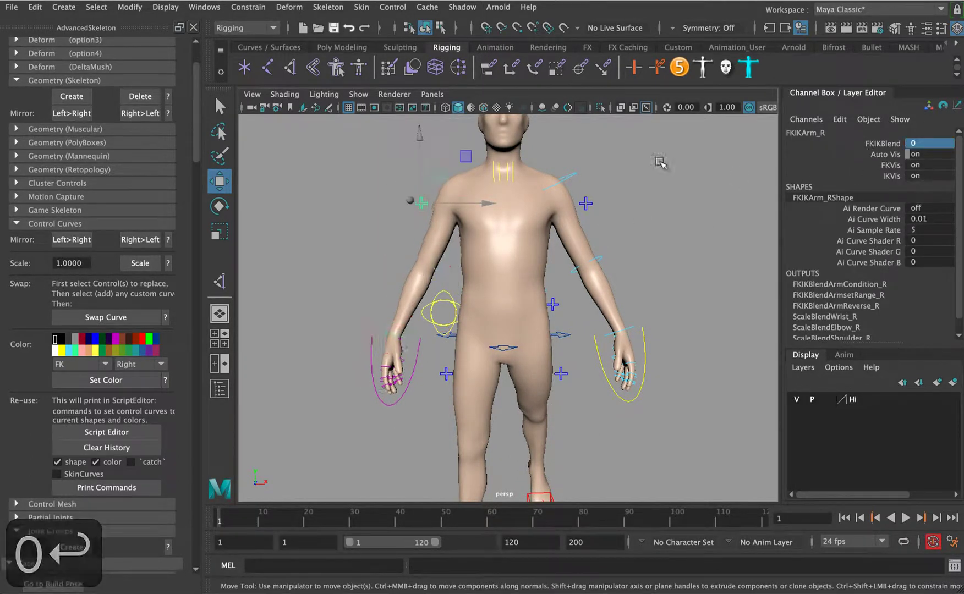
- Reset the FKShoulder_R control's Rotate Y to 0
click(408, 248)
click(496, 291)
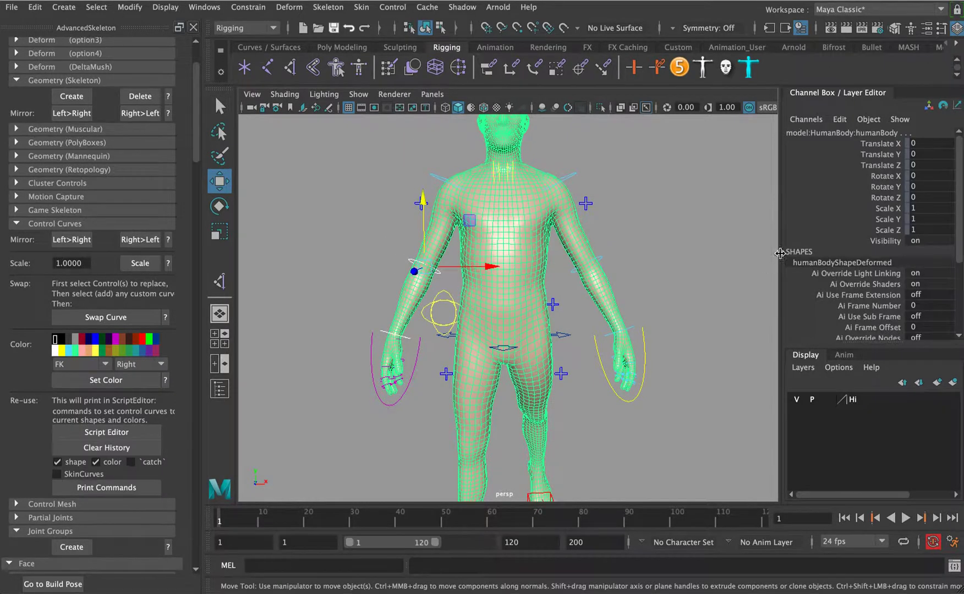
click(441, 278)
click(434, 271)
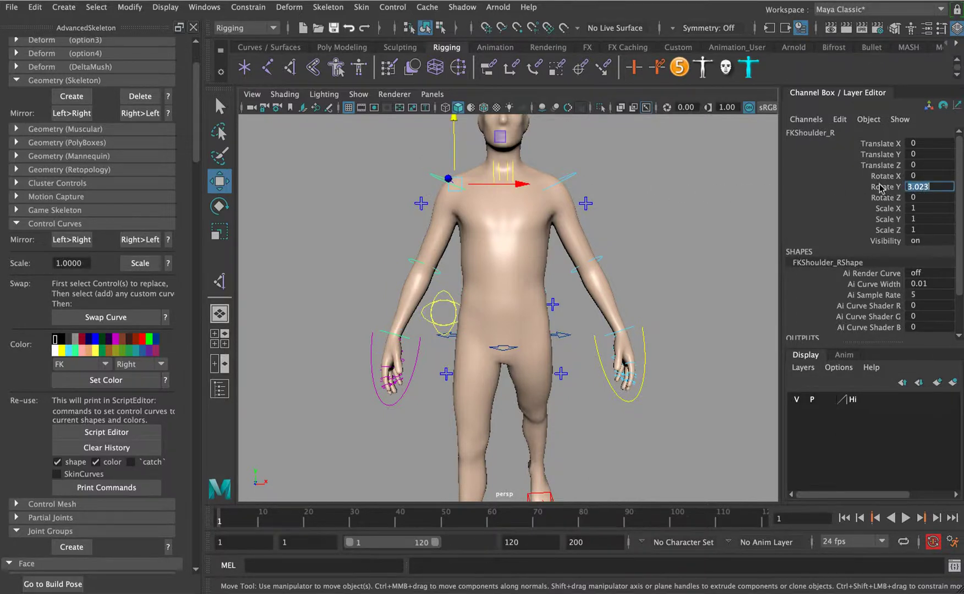
text(0)
key(Return)
- Set the IKLeg_L control's Translate Z, Swivel, Toe, Roll, Roll Angle and Rock to 0
alt+drag(607, 238, 517, 317)
click(508, 396)
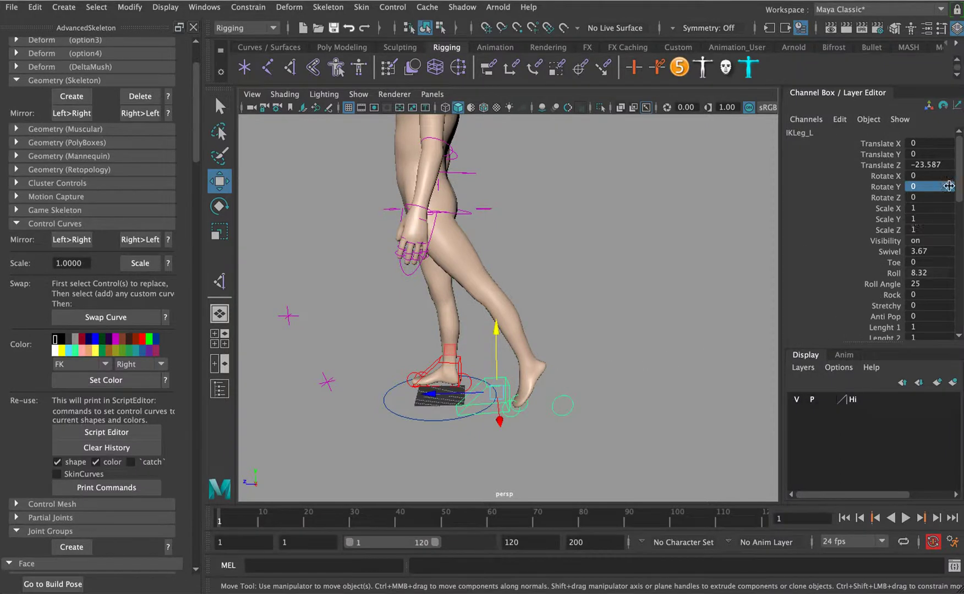
text(0)
key(Return)
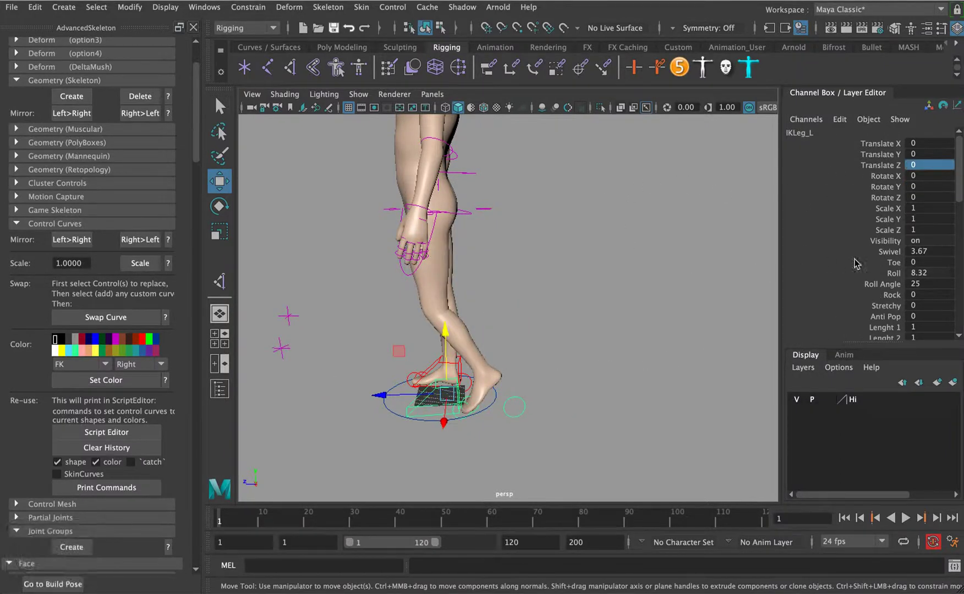
drag(930, 251, 930, 295)
text(0)
key(Return)
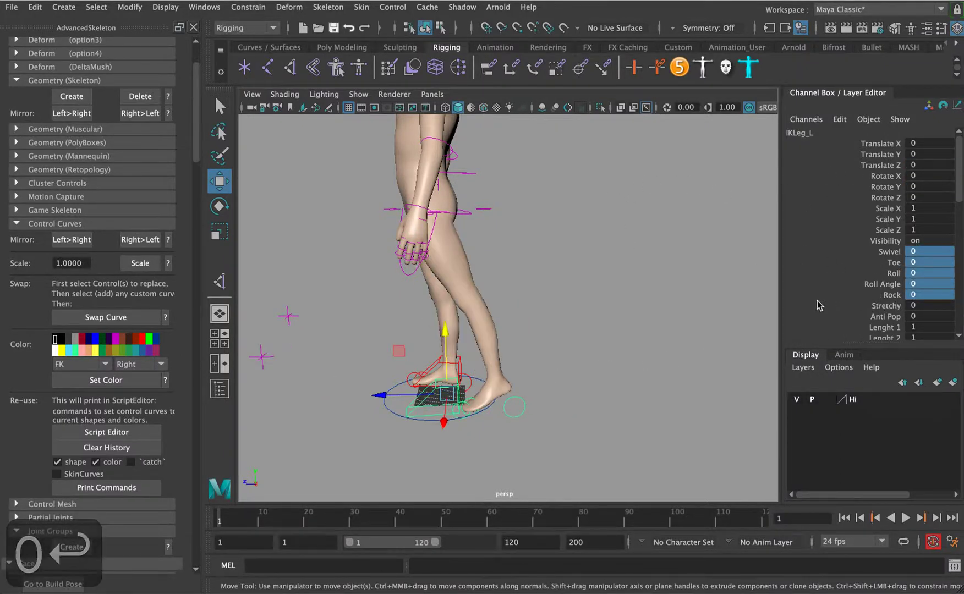
- Reset the RollHeel_L control's Translate X, Y, Z and Rotate X to 0, and clear the selection
click(430, 406)
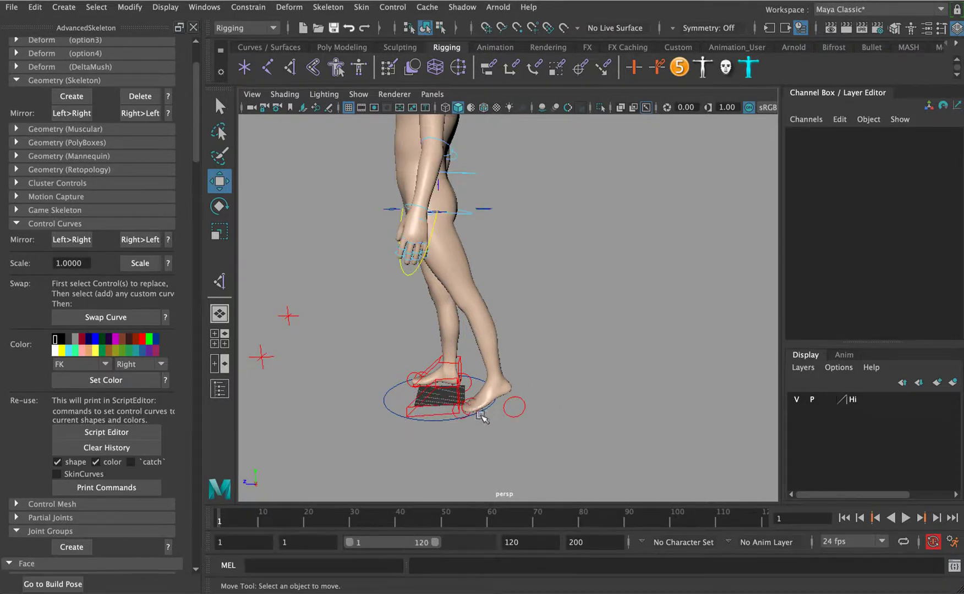
click(514, 407)
drag(930, 176, 932, 145)
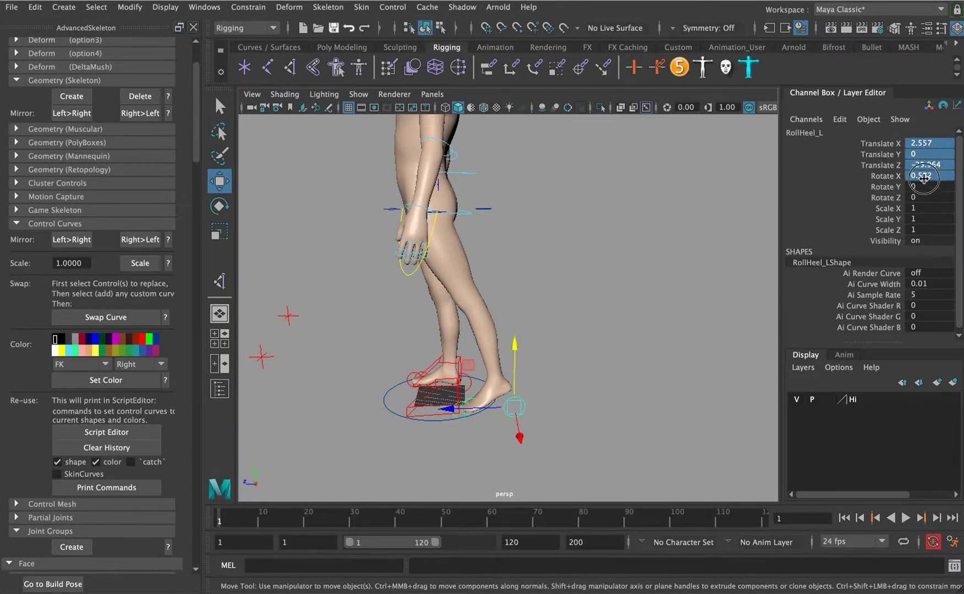
text(0)
key(Return)
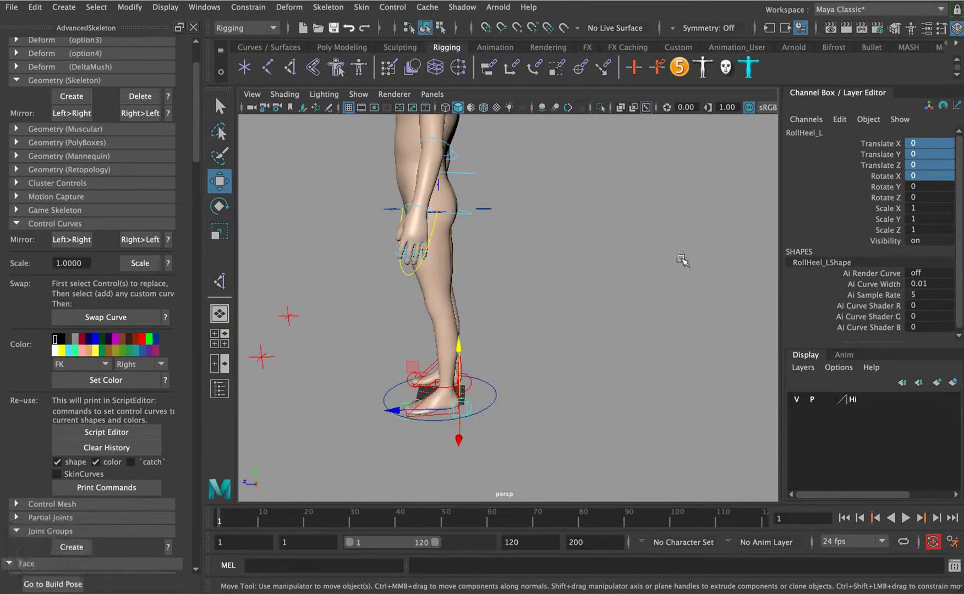
click(665, 262)
- Save the scene as a new Maya ASCII file named advancedSkeletonStart in the 2_animation folder
alt+drag(664, 262, 627, 358)
alt+right_drag(626, 356, 532, 303)
alt+middle_drag(552, 322, 579, 275)
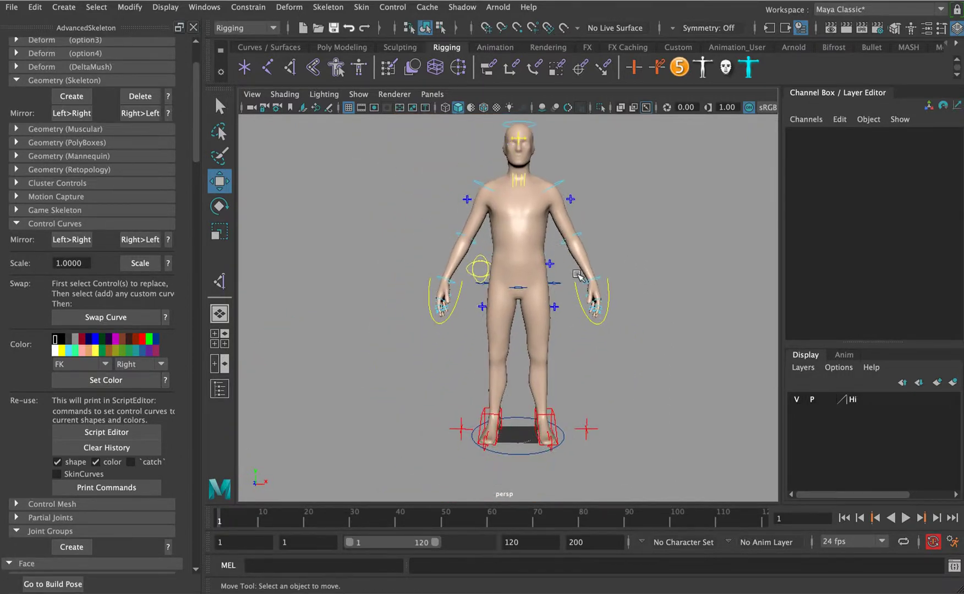
alt+drag(579, 278, 613, 287)
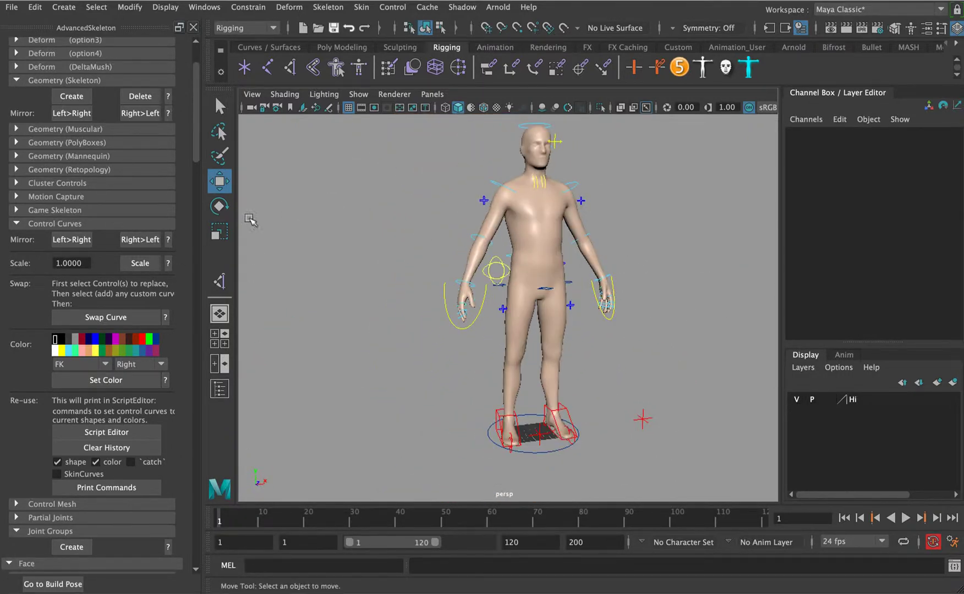
key(shift+super+s)
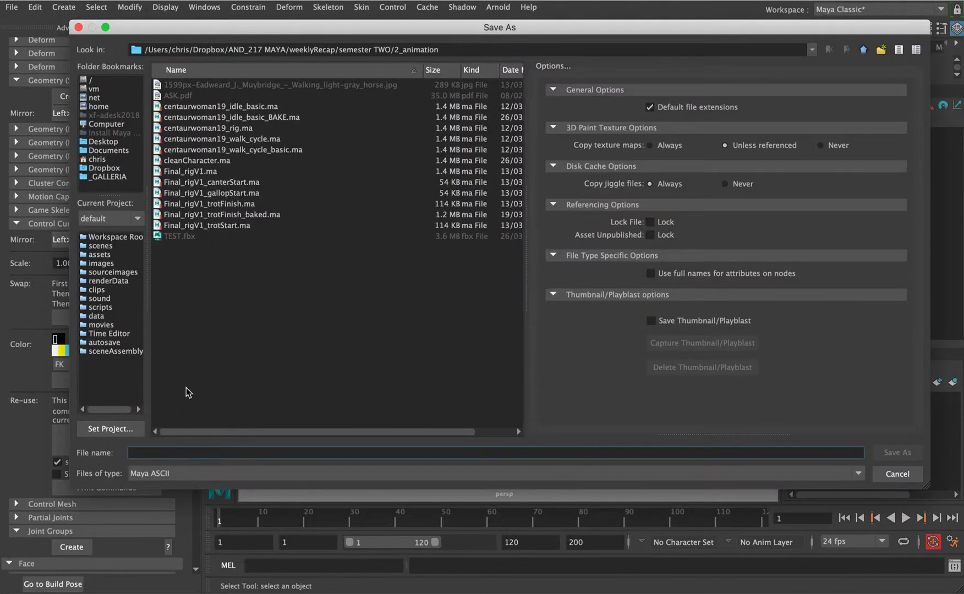
text(adva)
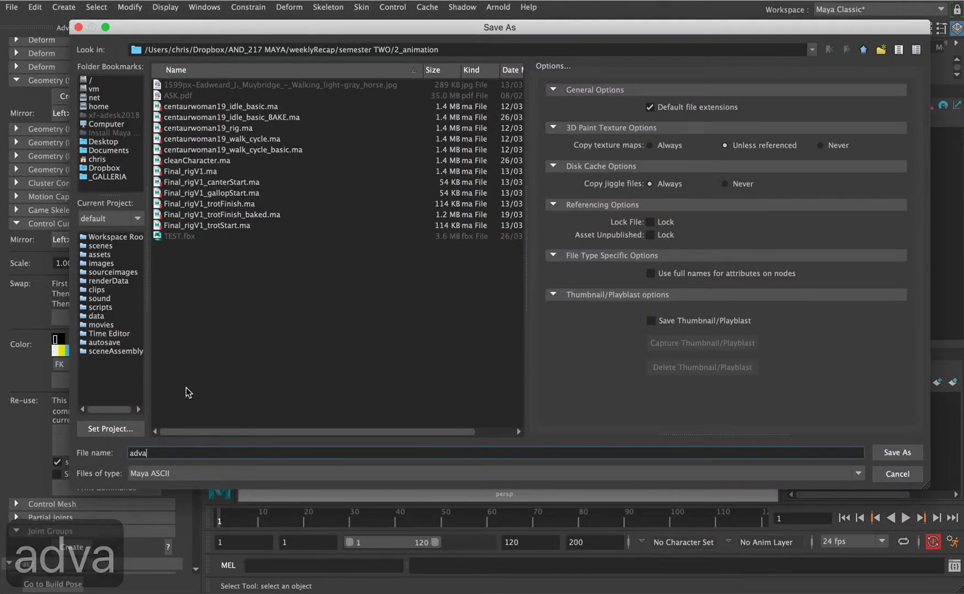
text(ncedS)
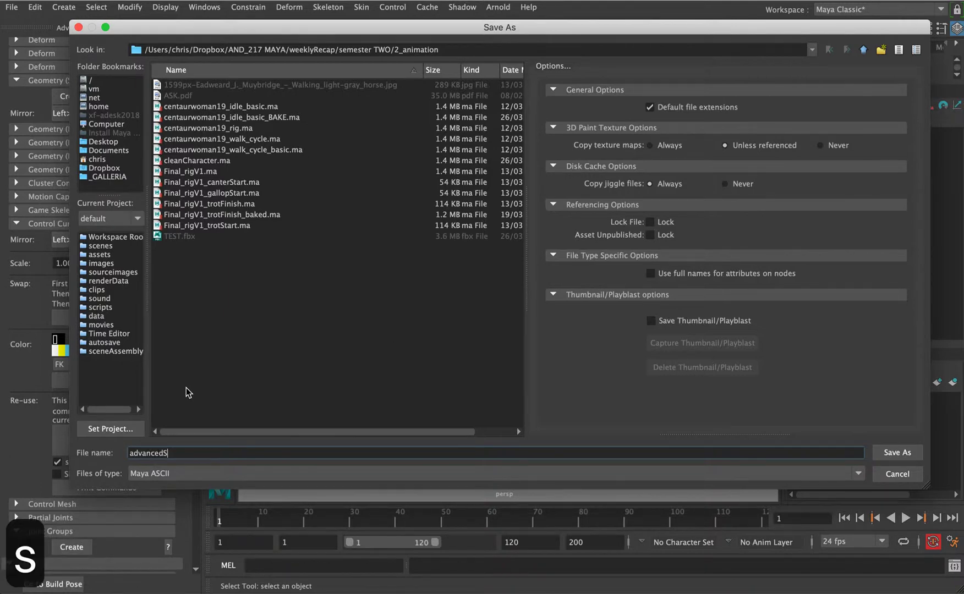
text(keletonStart)
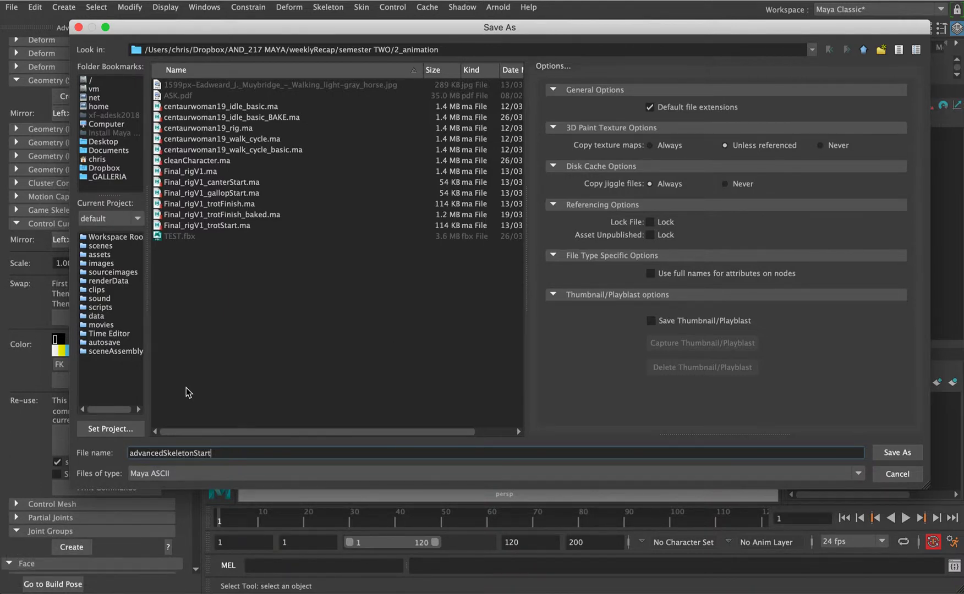
key(Return)
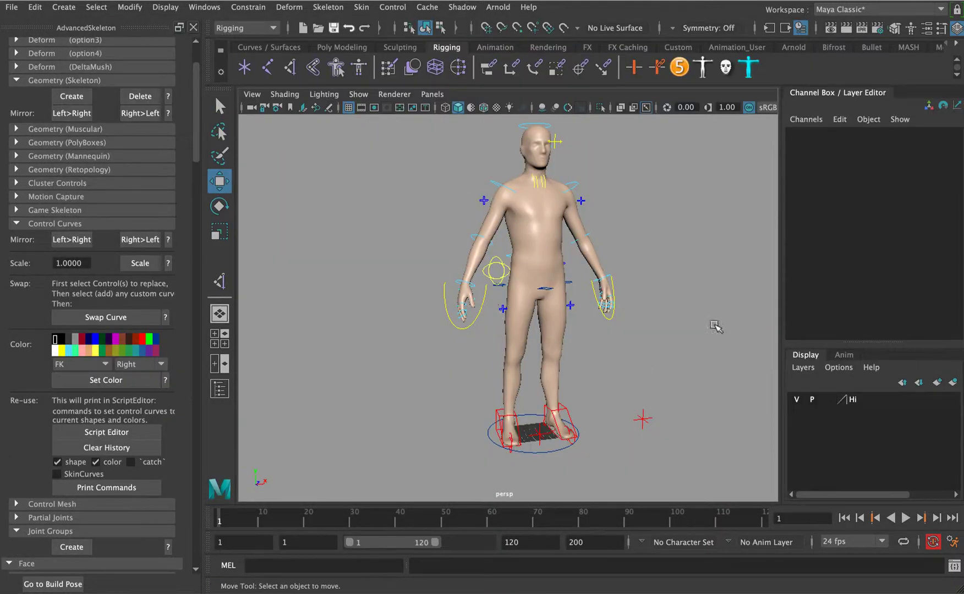
- Examine the AdvancedSkeleton face rigging options and the head geometry of the body mesh
drag(198, 151, 199, 323)
alt+middle_drag(529, 180, 468, 269)
alt+right_drag(467, 268, 770, 195)
alt+middle_drag(506, 220, 572, 385)
alt+right_drag(467, 308, 604, 269)
click(471, 327)
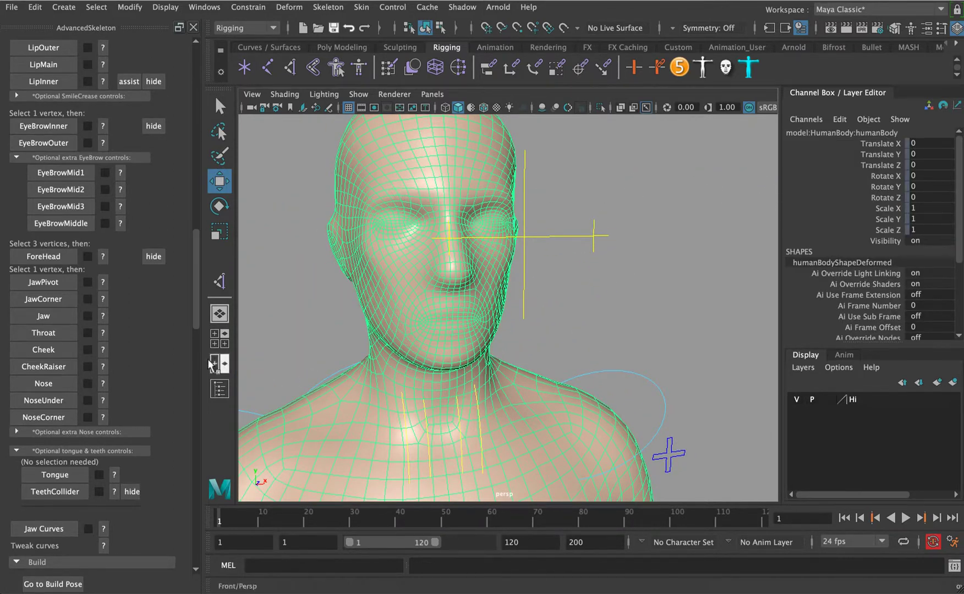
drag(198, 241, 198, 155)
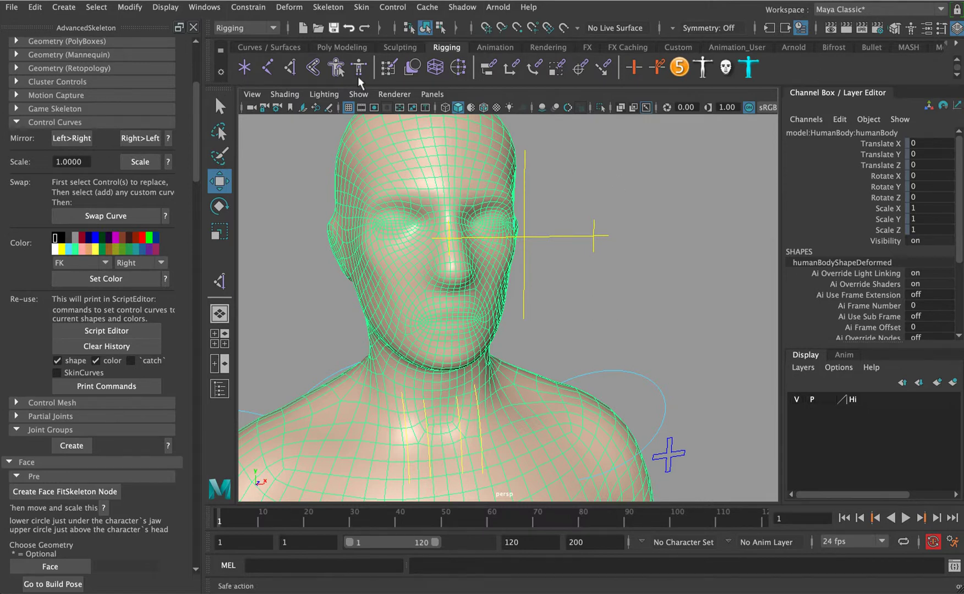
- Deselect the body mesh and save the scene
click(582, 190)
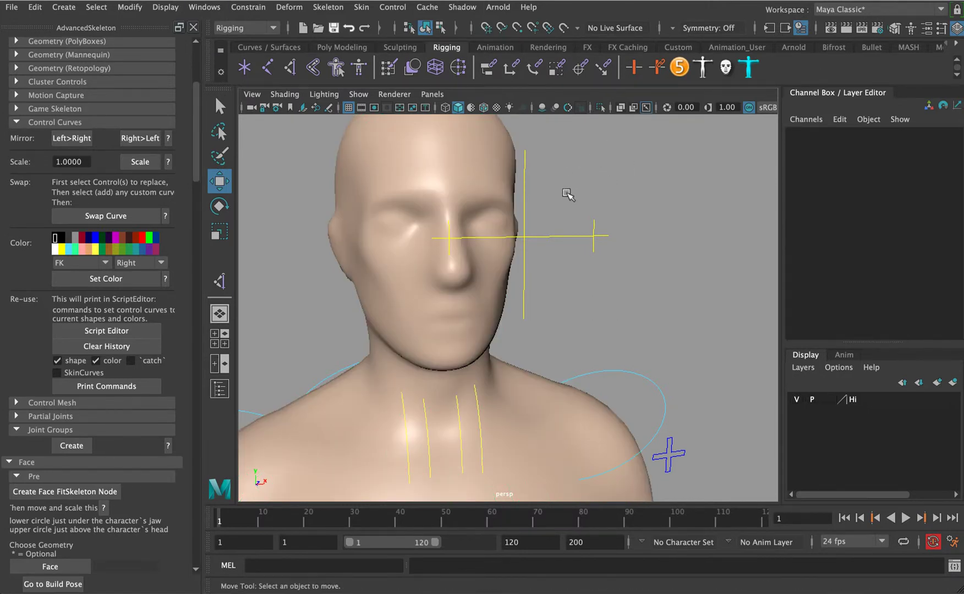
key(super+s)
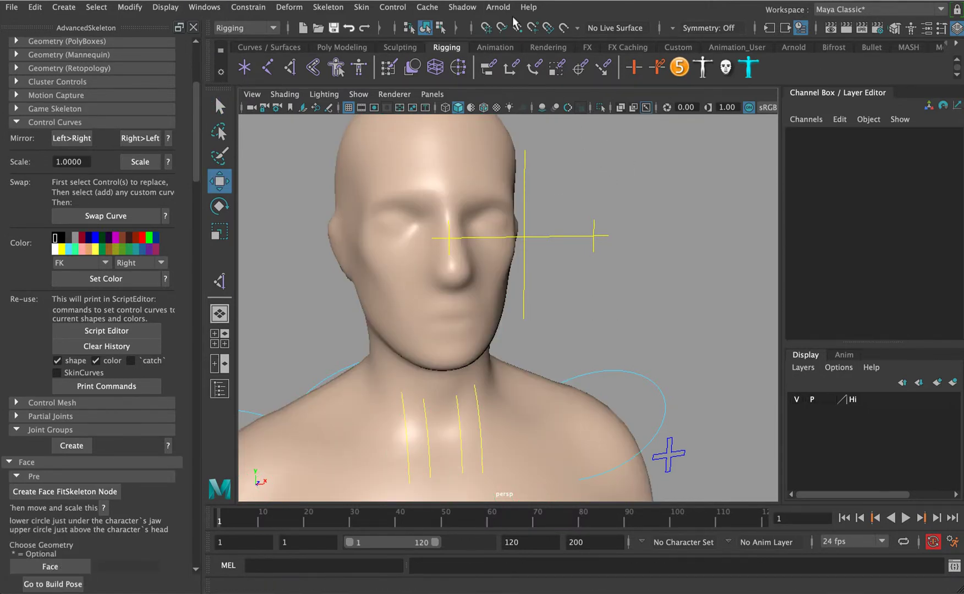